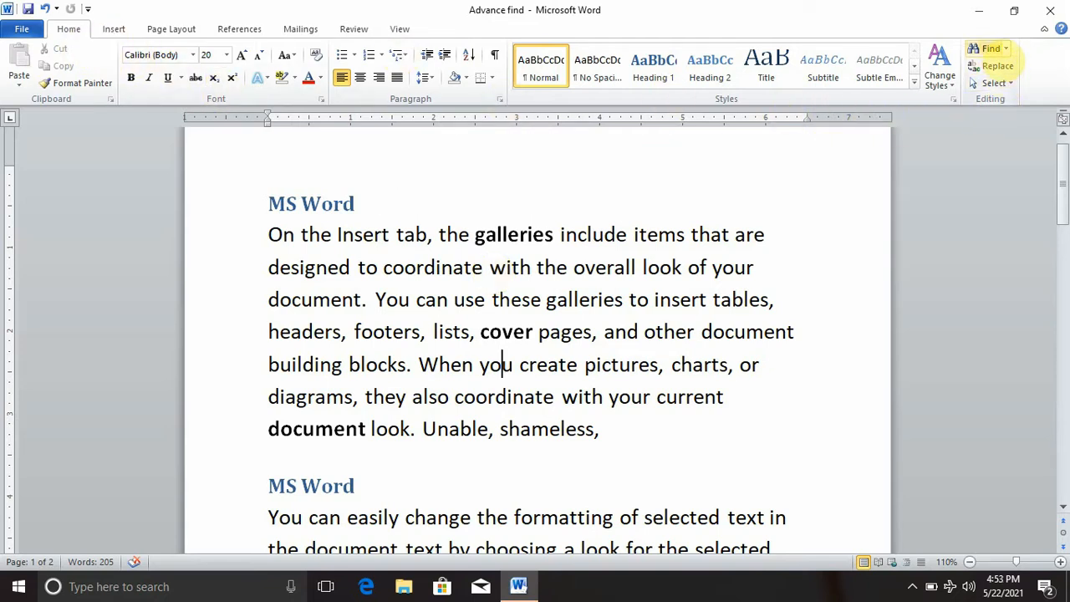
Search the document for "can", clear the search text, and return to the start of the document
click(990, 49)
text(can)
key(Return)
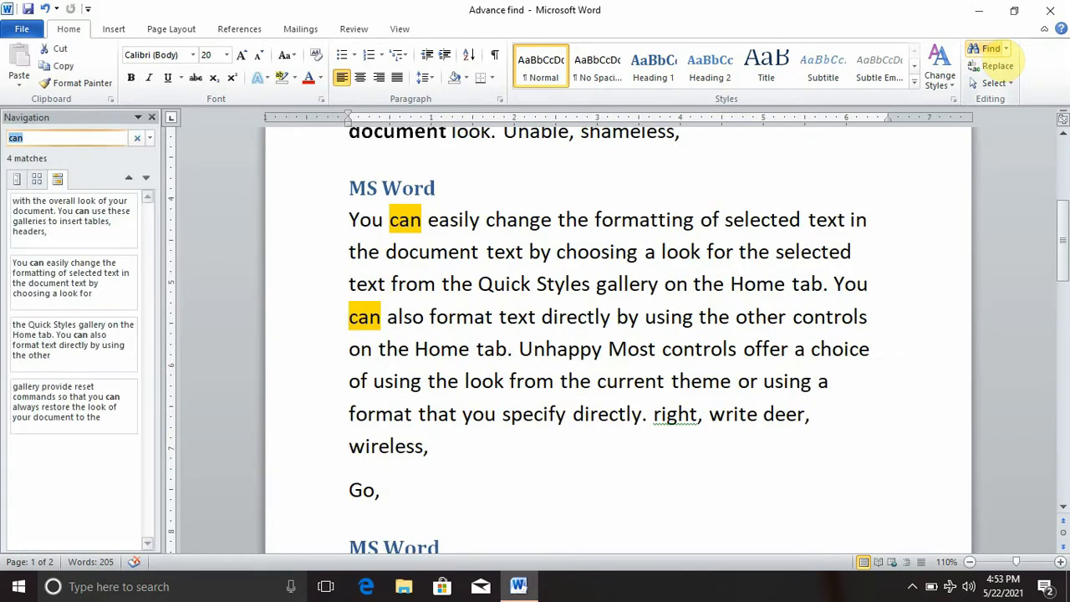
click(83, 134)
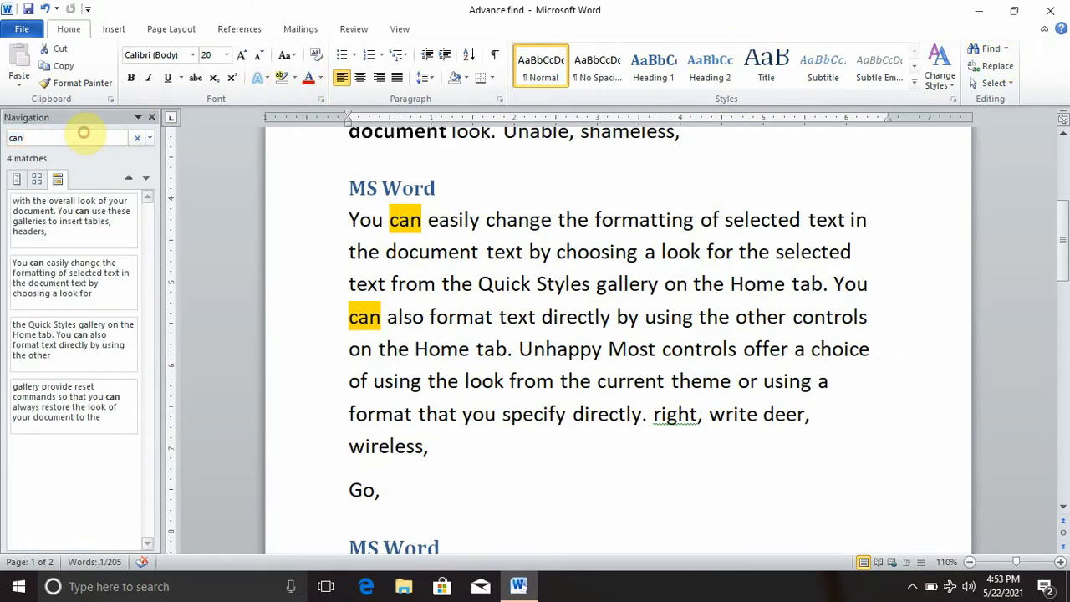
key(BackSpace)
key(BackSpace)
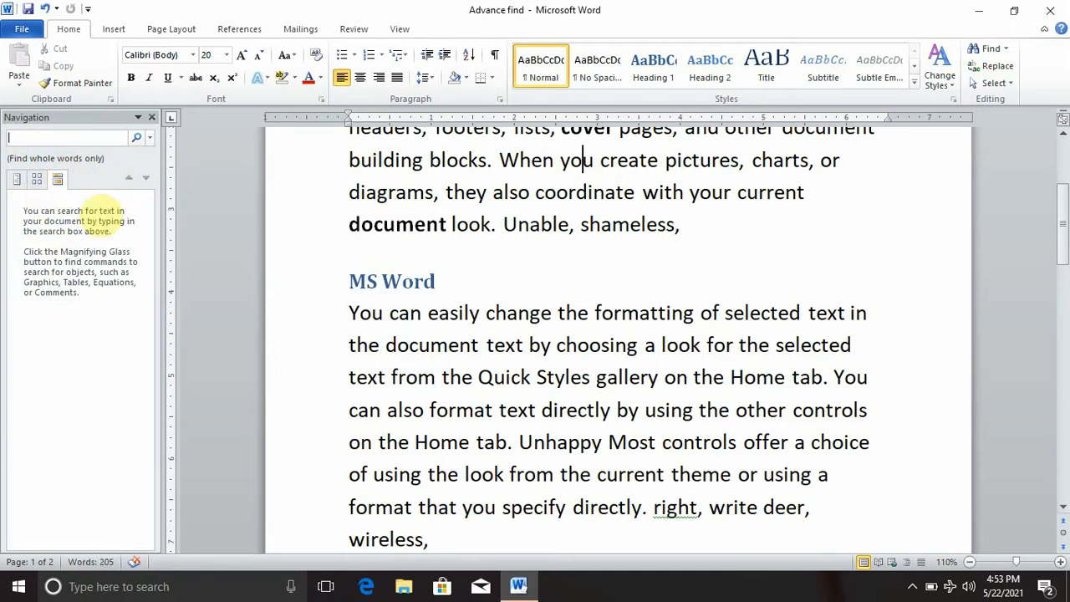
click(385, 224)
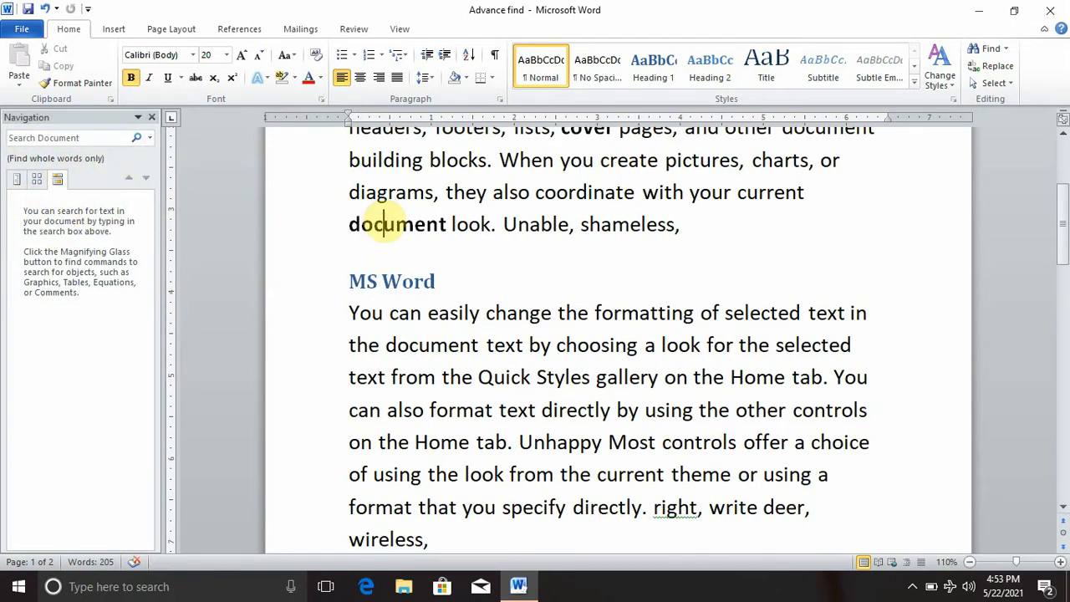
scroll(389, 218, up, 3)
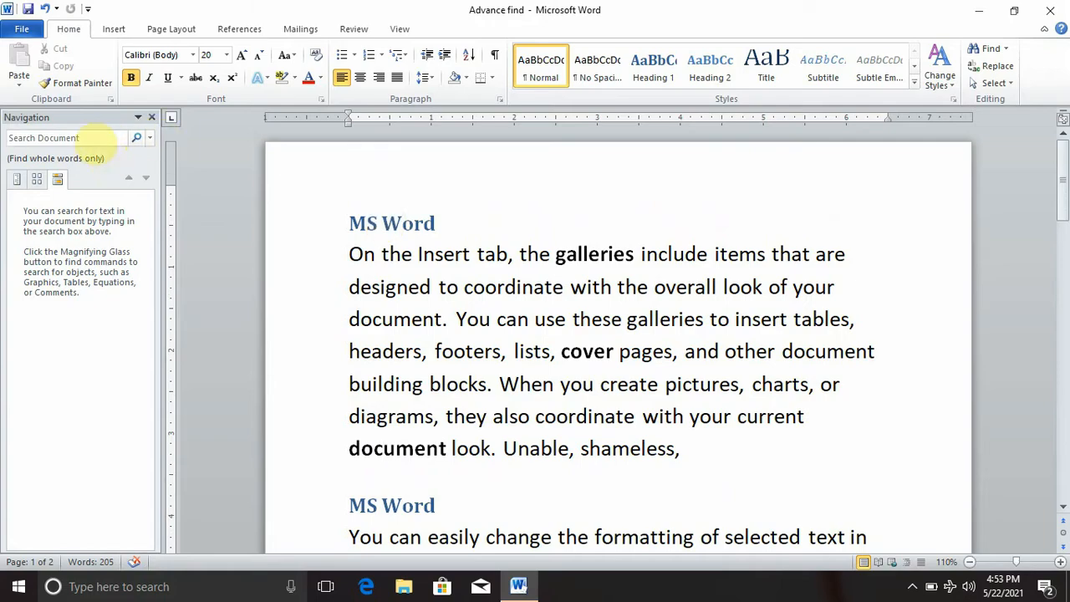
Search the document for "with" and review the highlighted matches throughout both pages
click(92, 138)
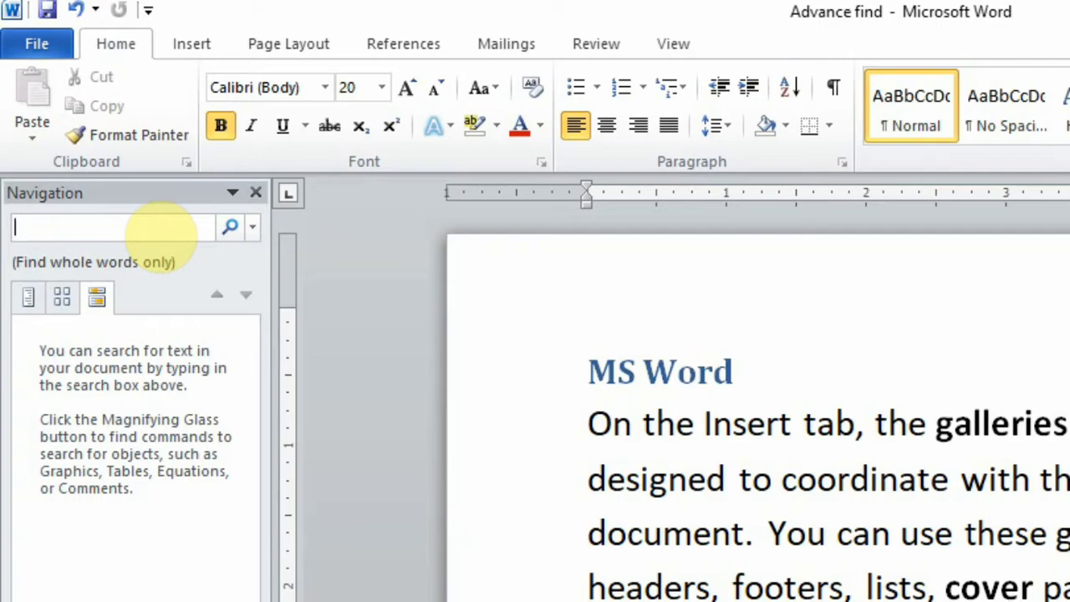
text(with)
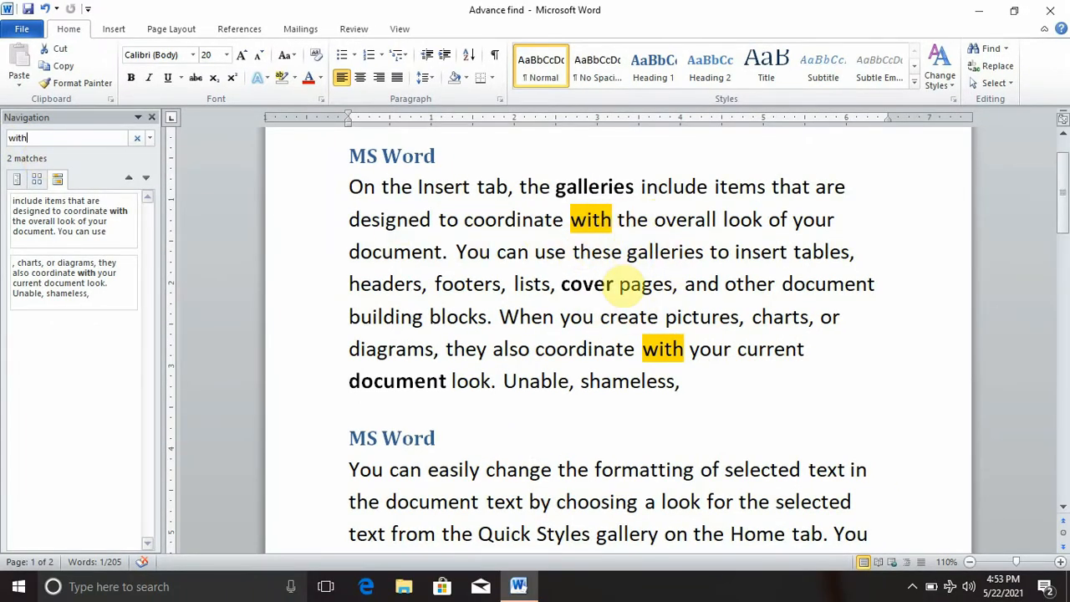
scroll(628, 360, down, 6)
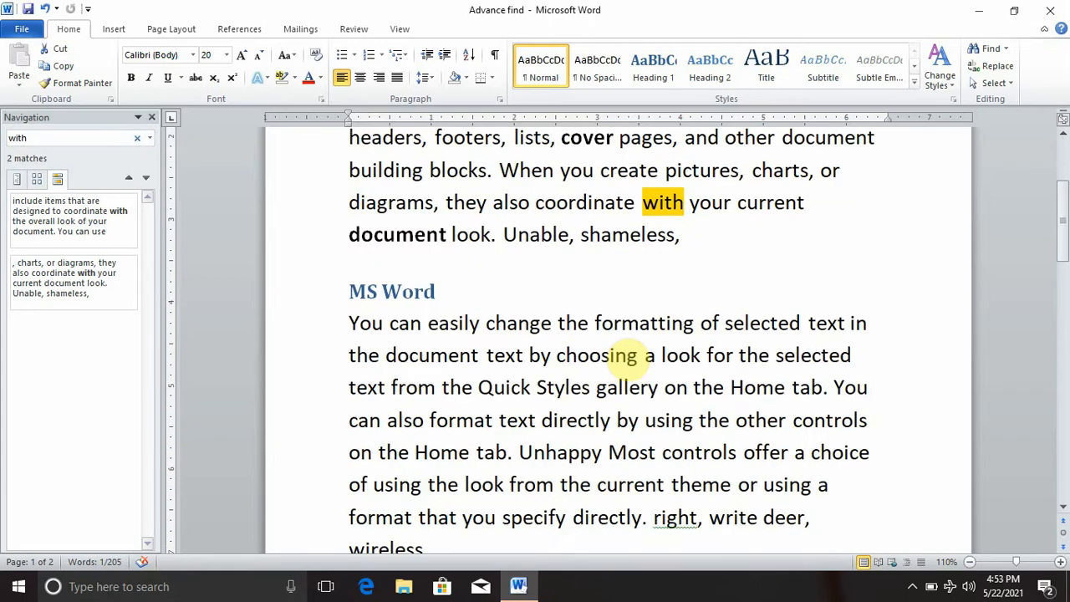
scroll(628, 360, down, 5)
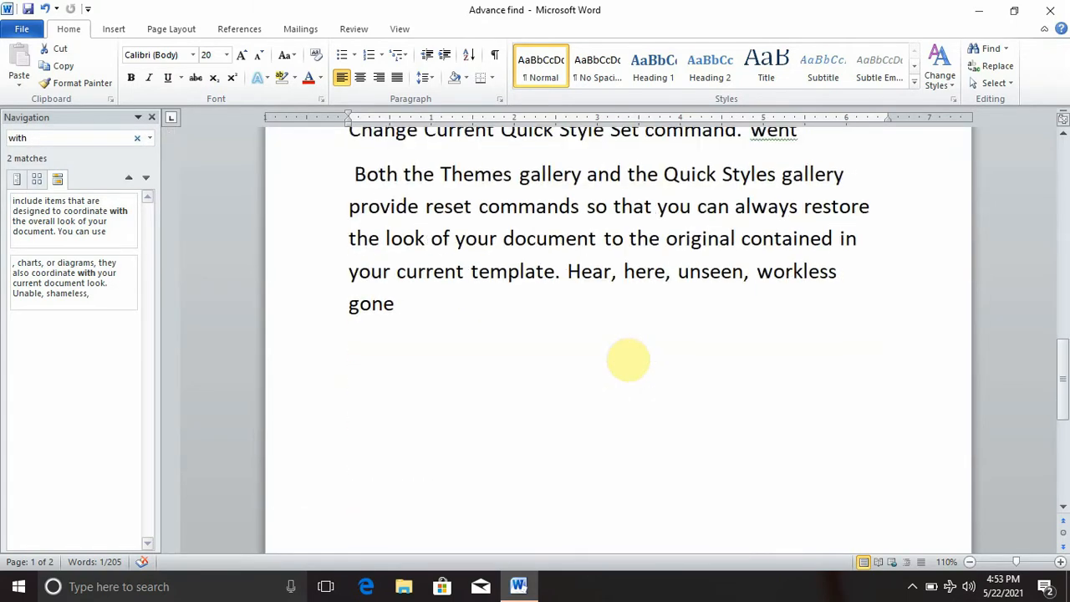
scroll(628, 360, up, 7)
scroll(628, 360, up, 5)
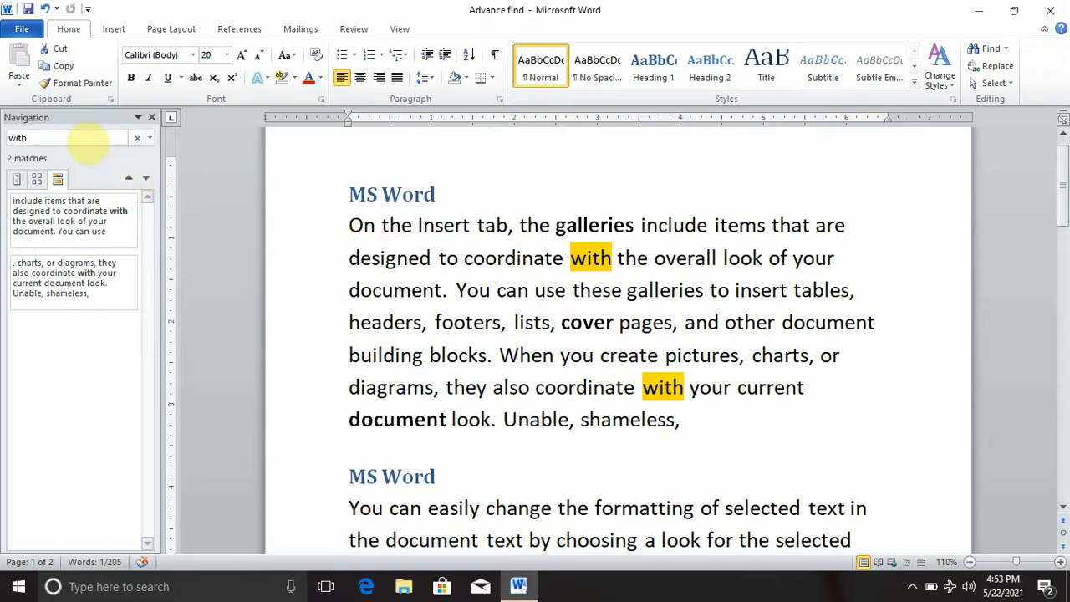
Replace the search term with "can" and review its highlighted matches from the first to the last paragraph
click(87, 141)
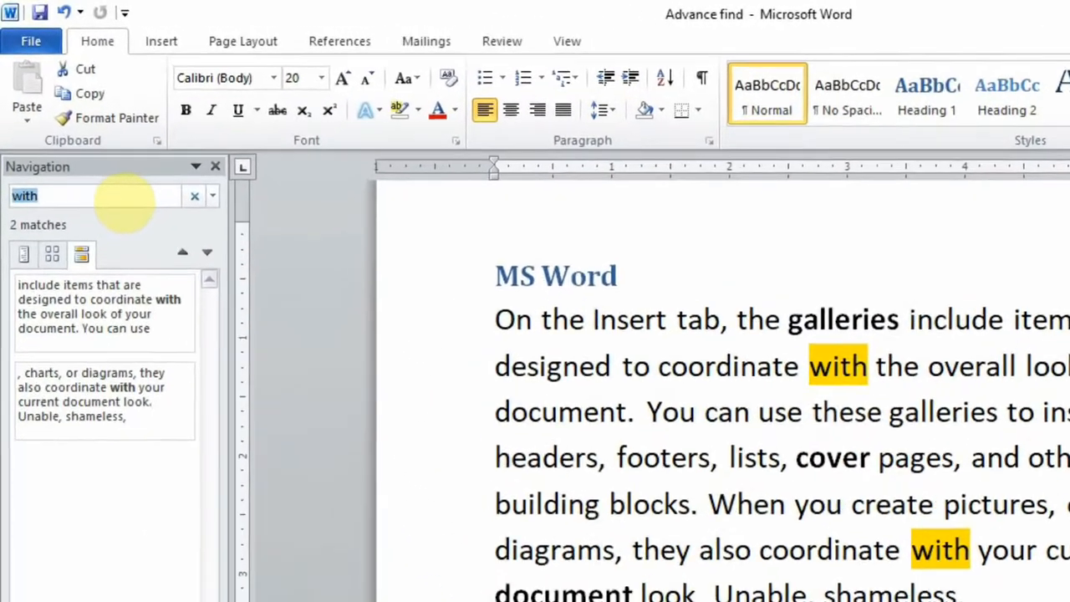
text(can)
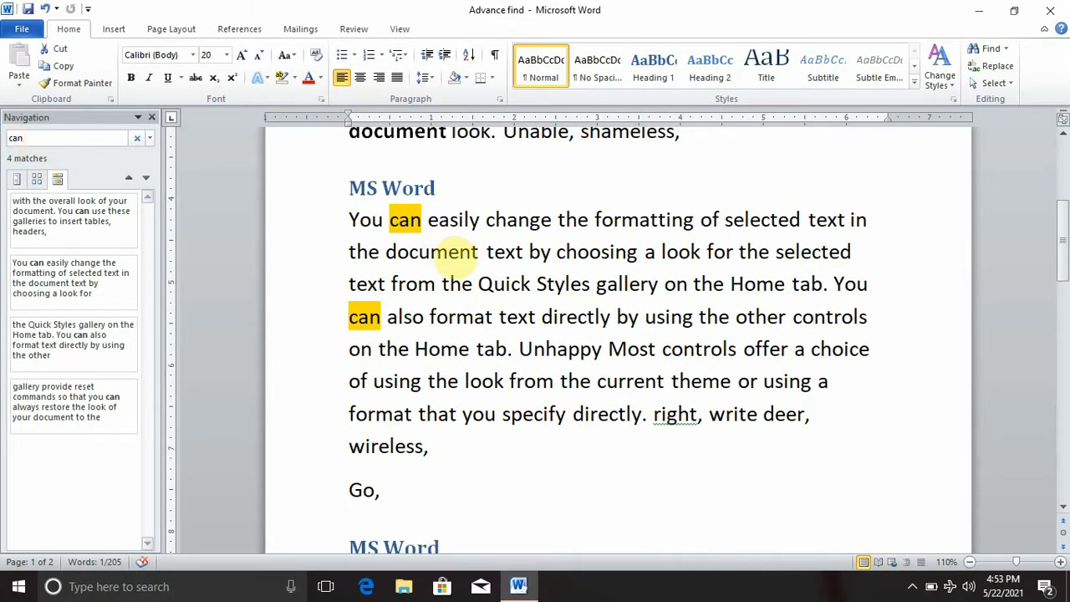
scroll(456, 251, up, 5)
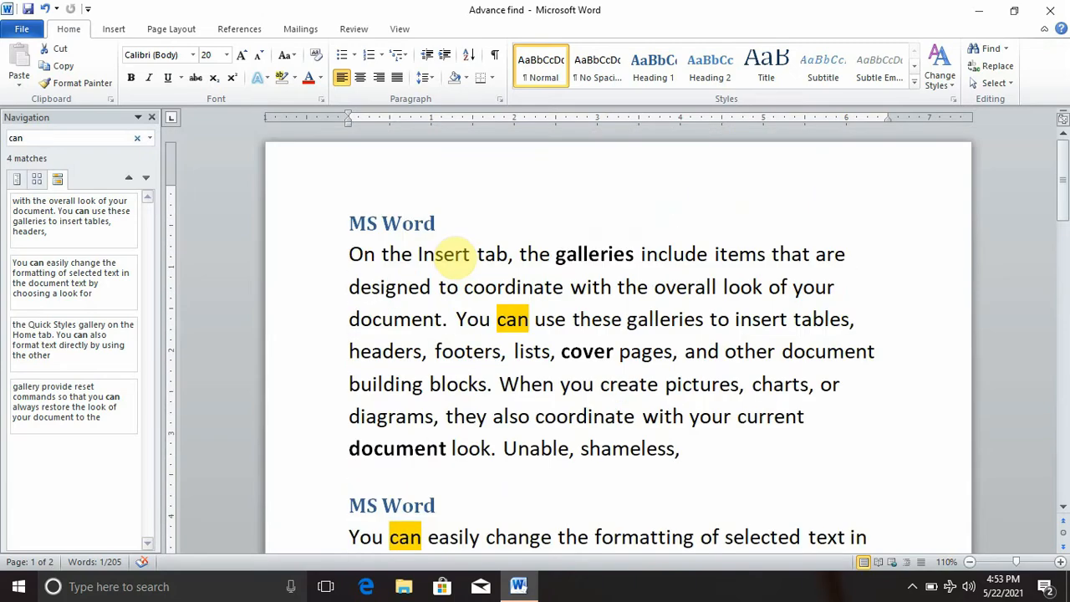
scroll(456, 253, down, 7)
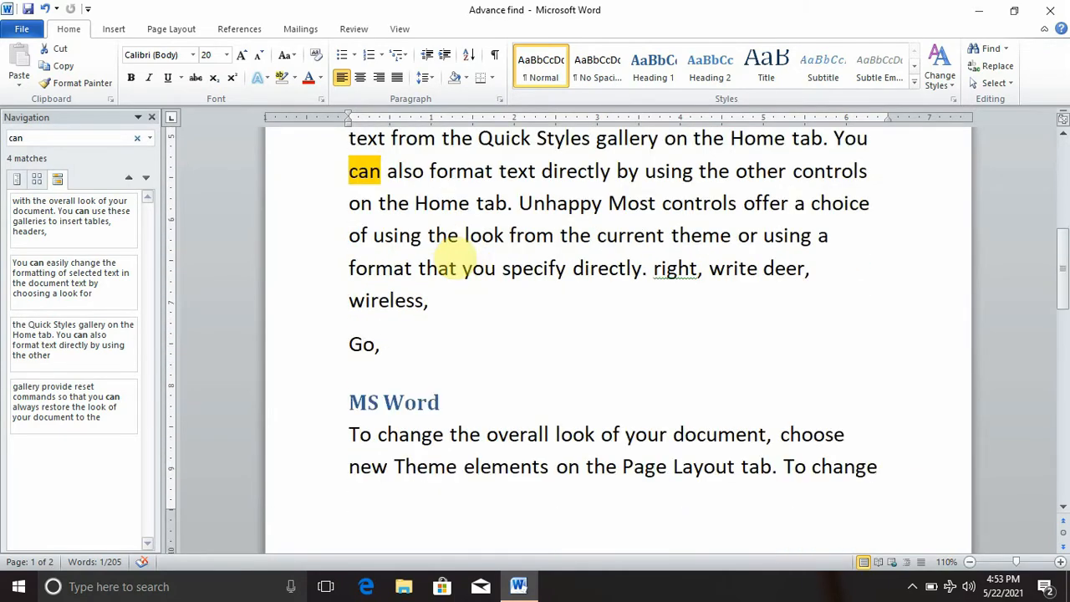
scroll(456, 254, down, 5)
scroll(456, 258, down, 1)
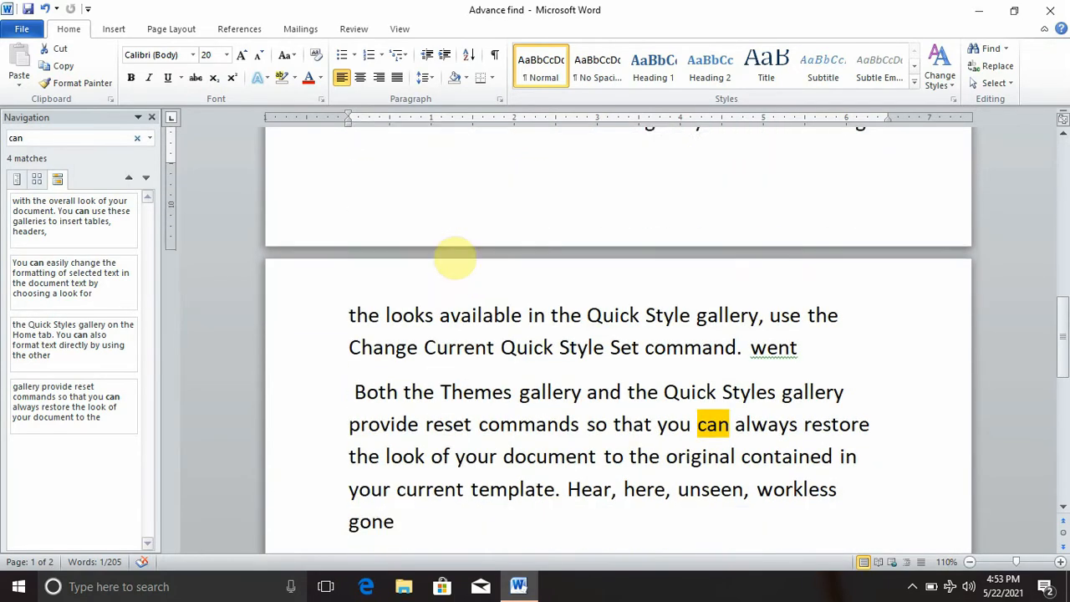
scroll(456, 255, up, 6)
scroll(456, 254, up, 8)
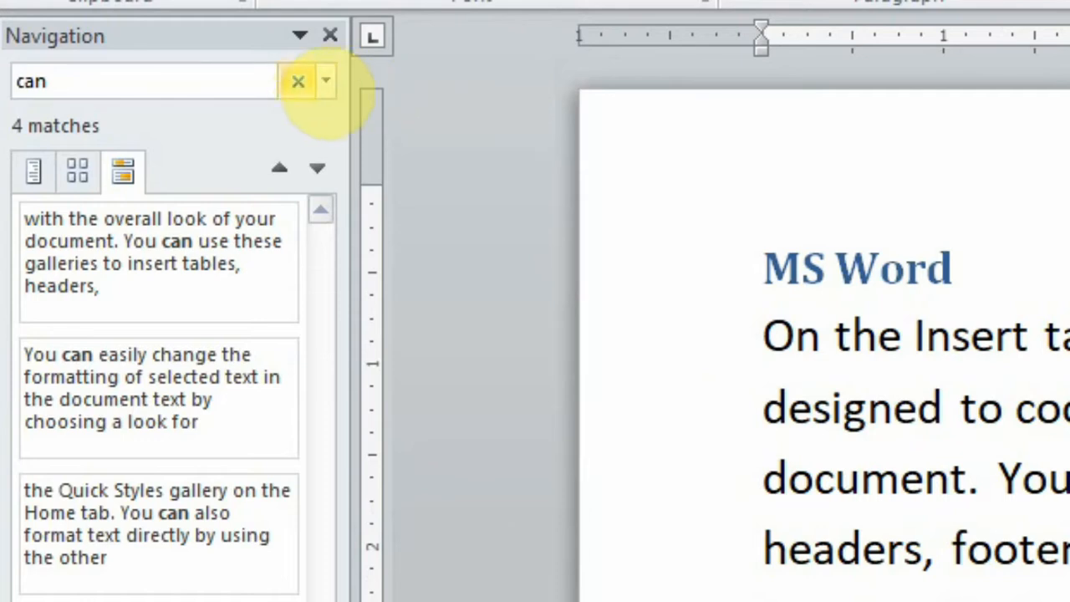
Clear the navigation search and open Advanced Find, moving the dialog off the text and collapsing its extra search options
click(256, 76)
key(BackSpace)
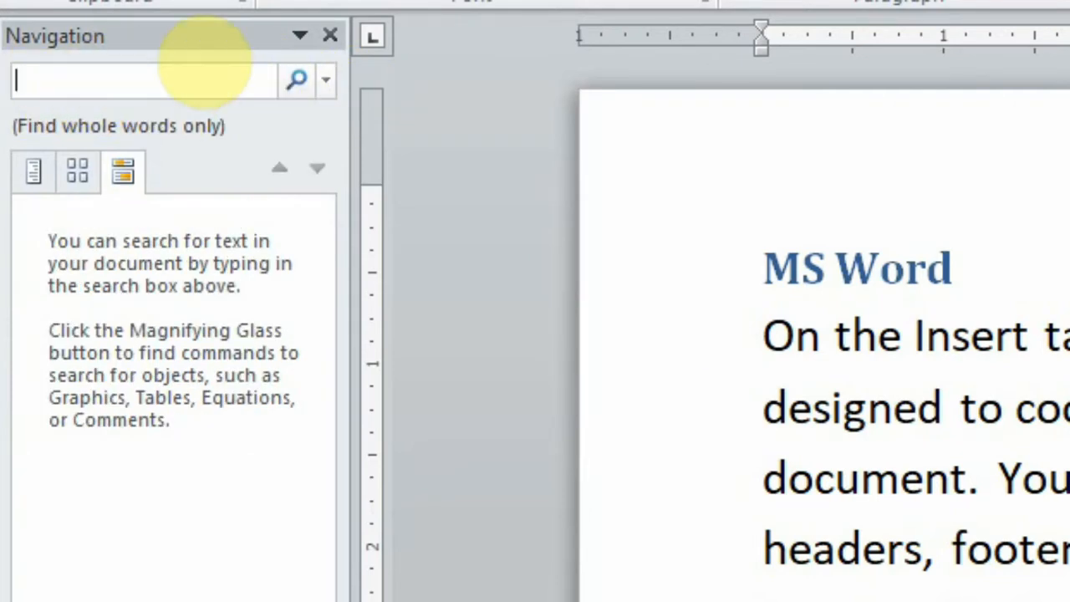
click(326, 81)
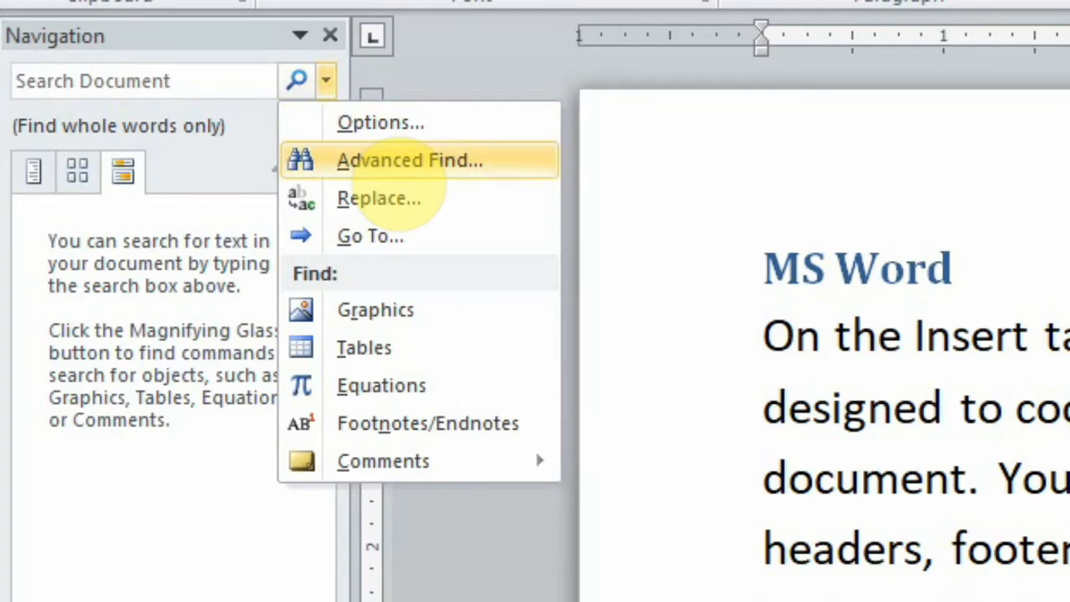
click(400, 167)
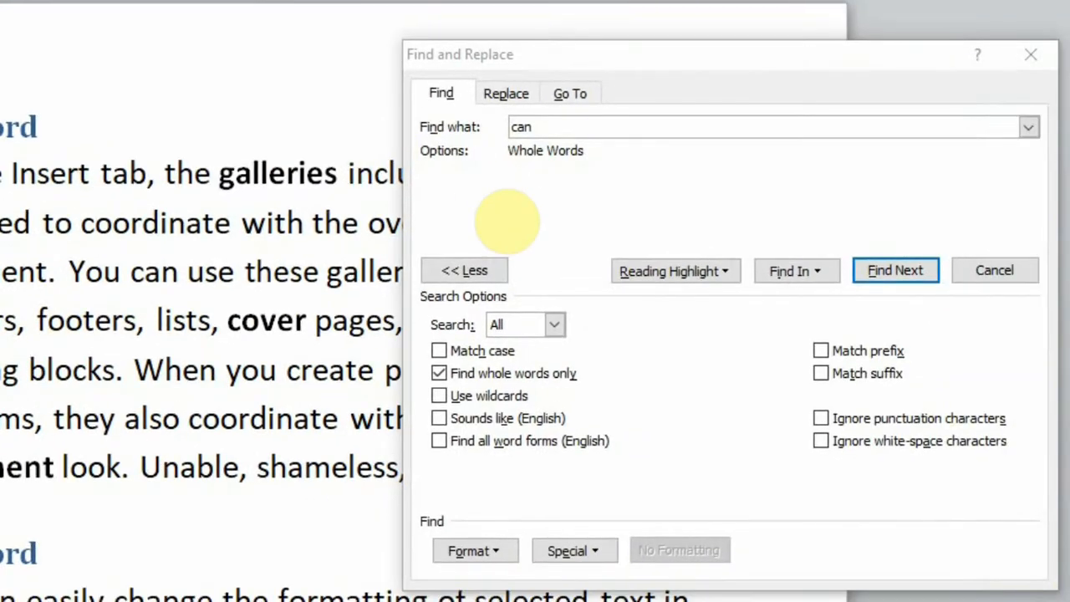
click(655, 56)
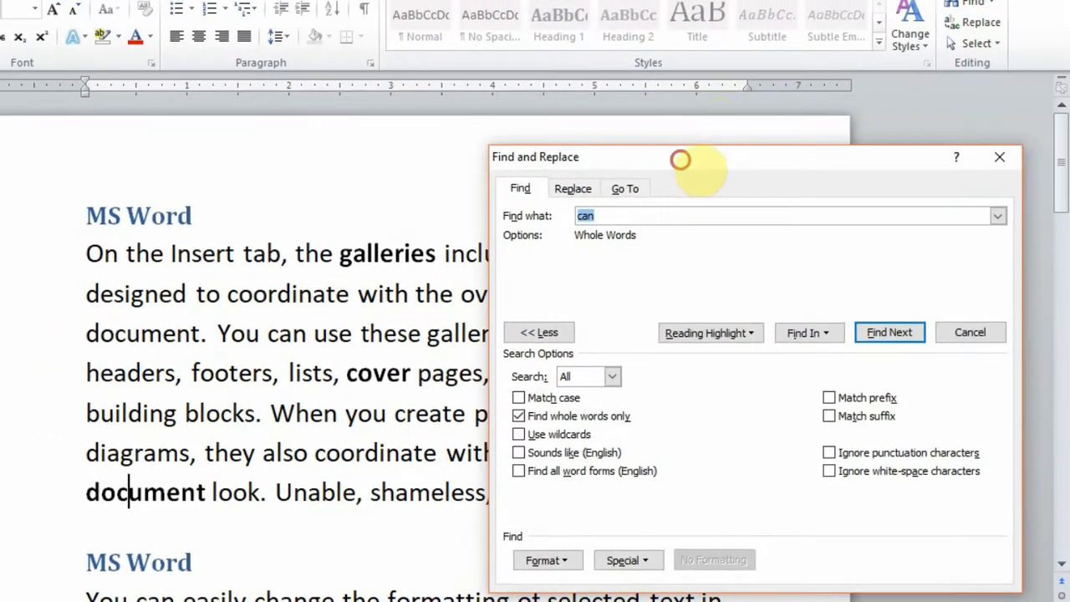
drag(673, 135, 730, 31)
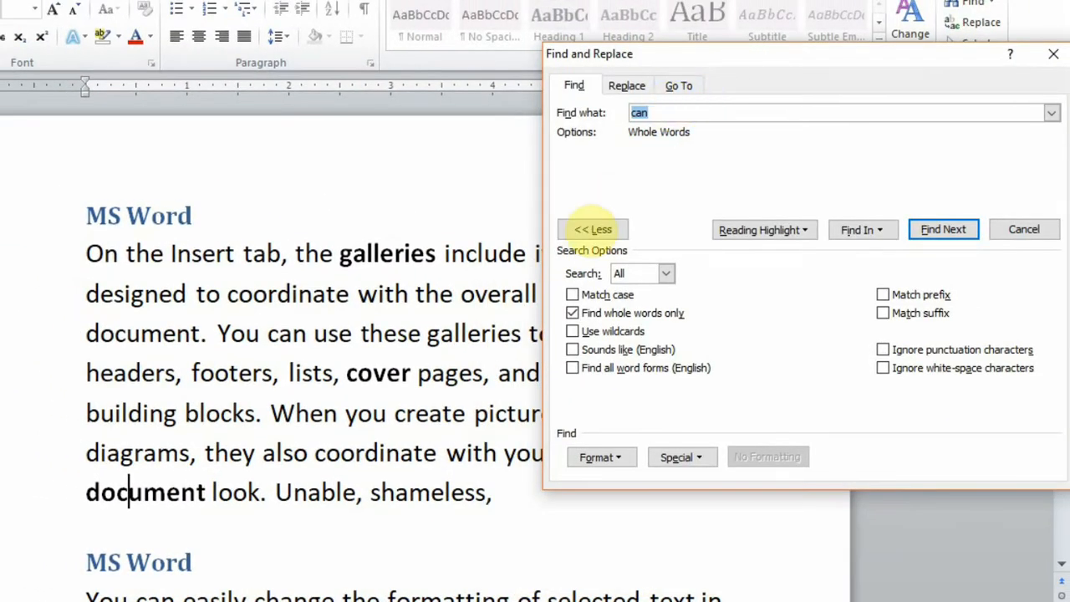
click(593, 229)
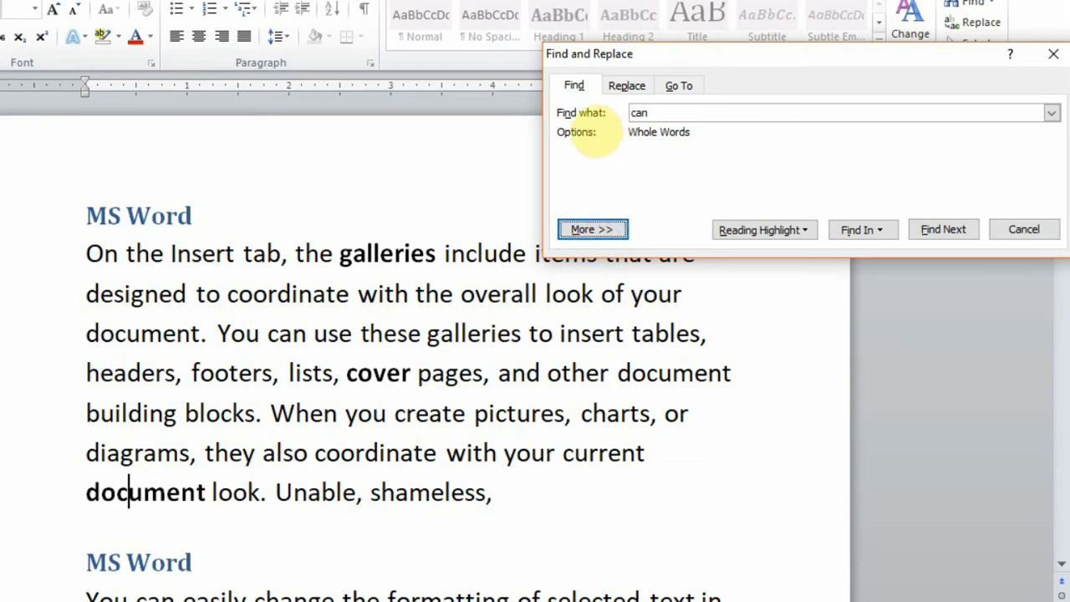
Set the Advanced Find search text to "you" and find the next occurrence from the current cursor position
click(658, 114)
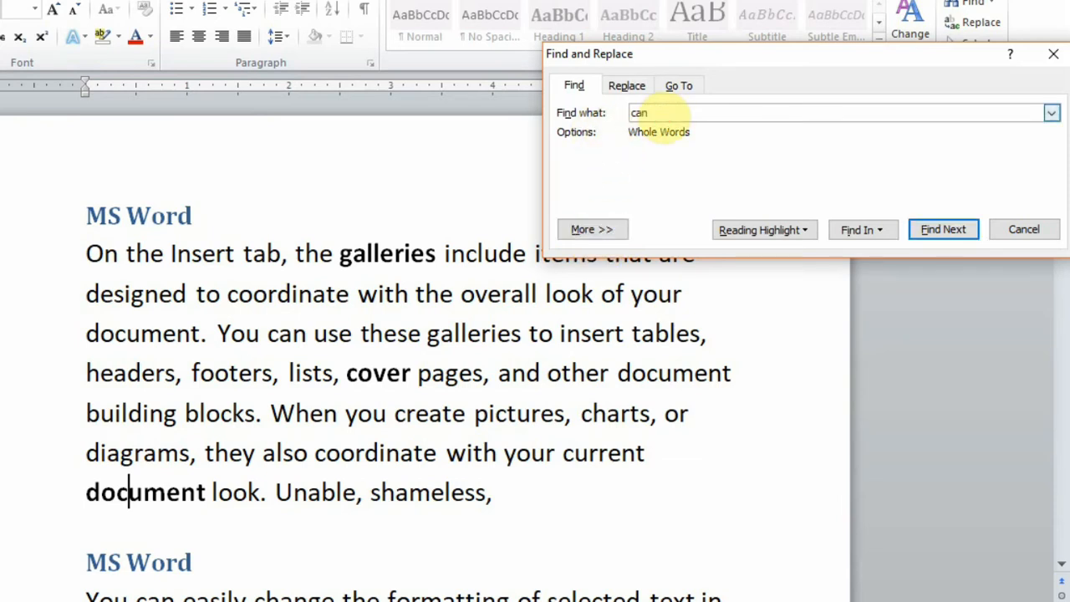
key(BackSpace)
key(BackSpace)
key(BackSpace)
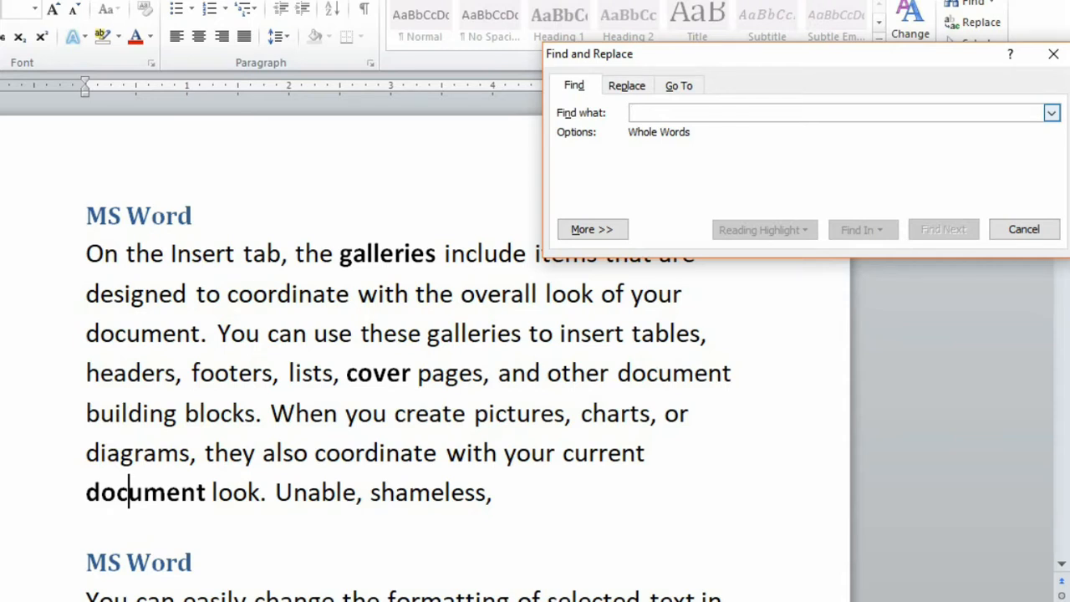
text(yo)
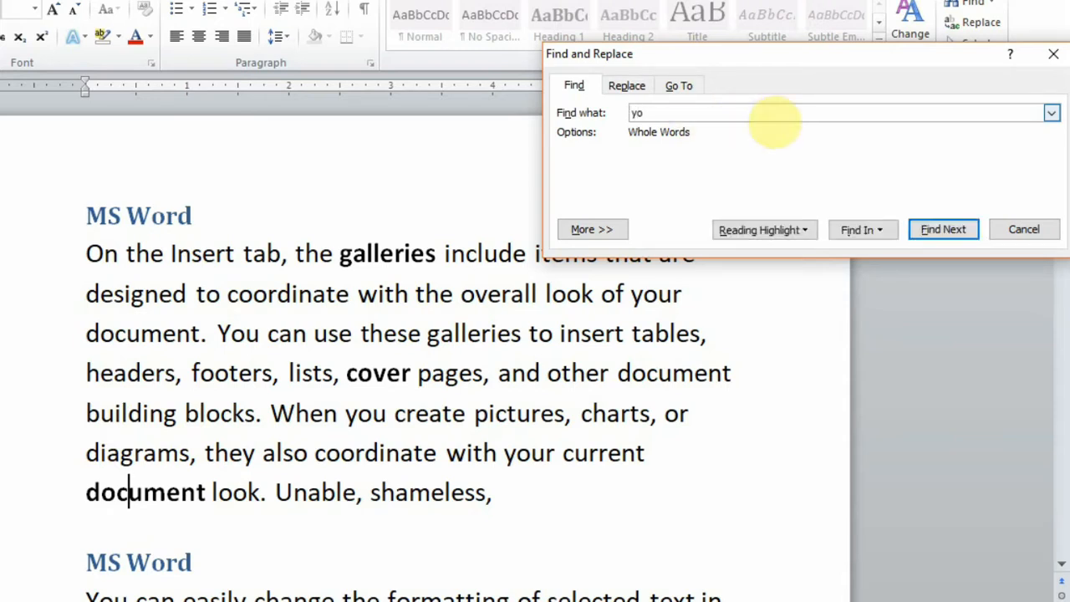
text(u)
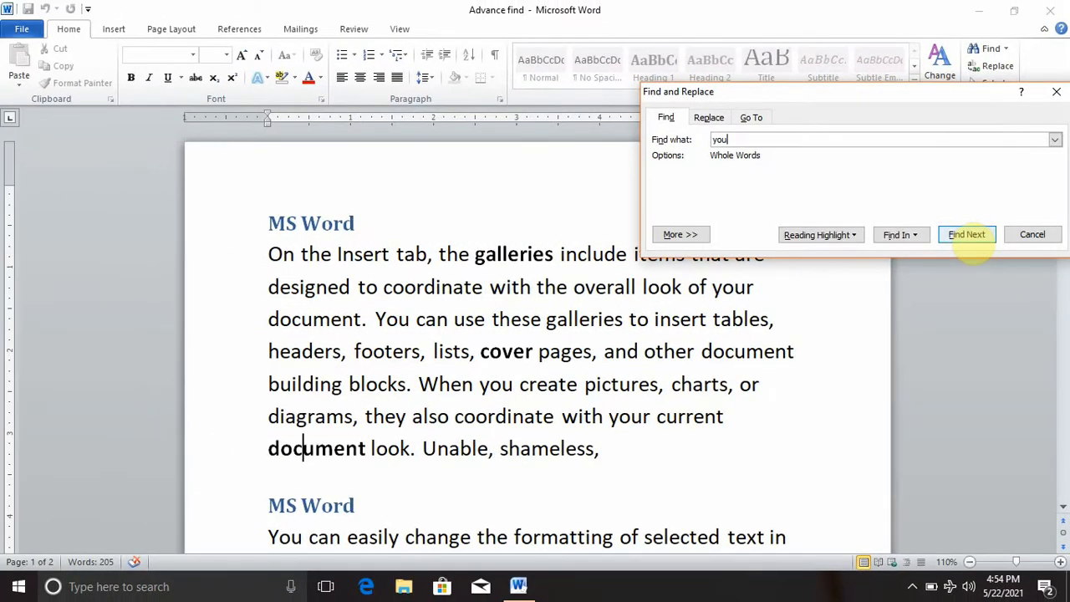
click(966, 235)
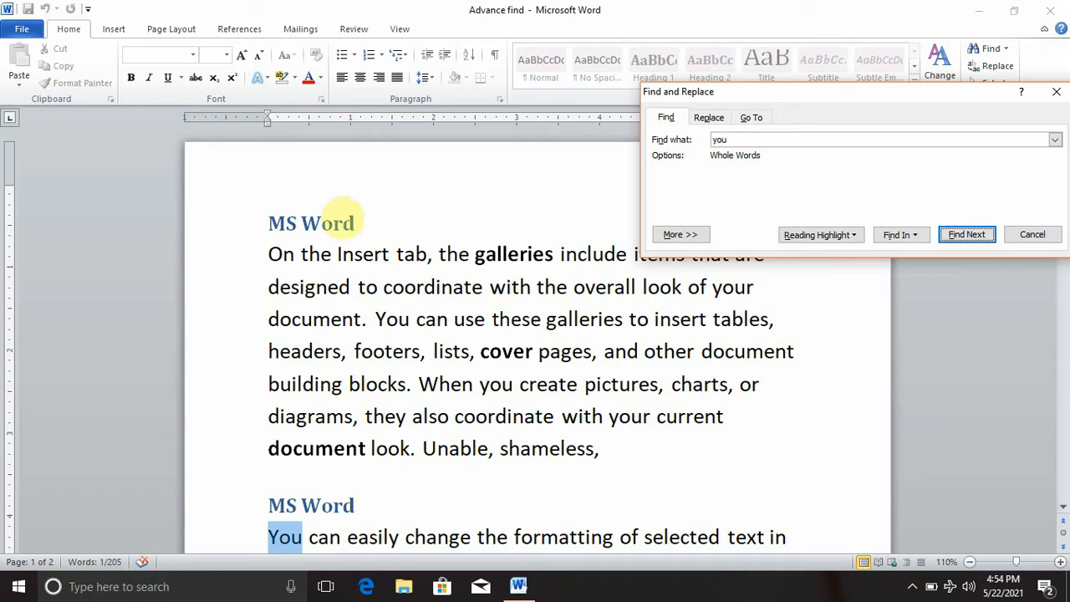
Place the cursor before "On" in the first paragraph and step through three successive occurrences of "you"
click(267, 253)
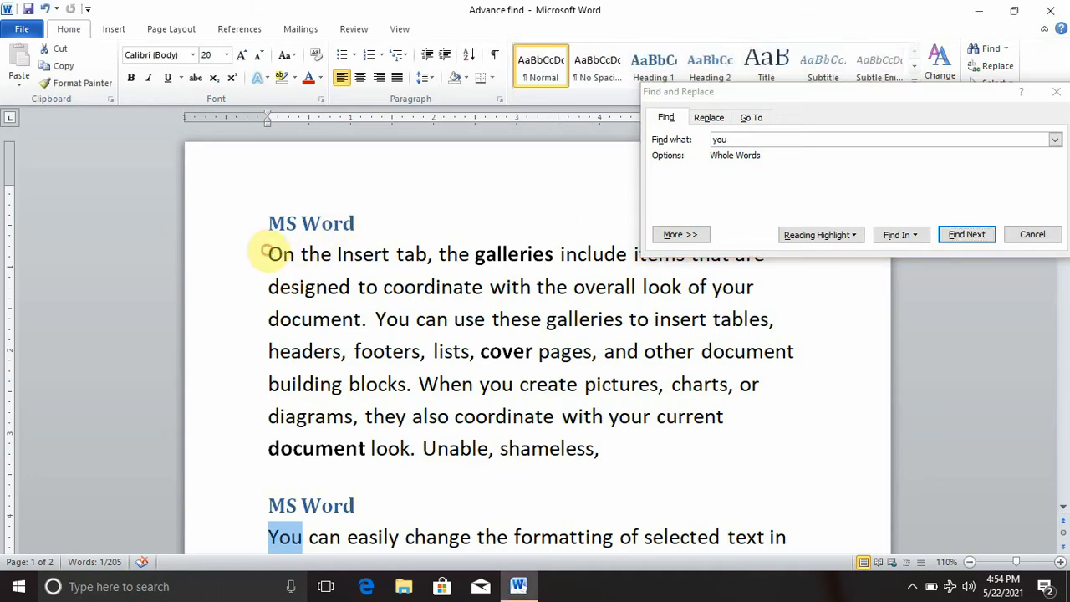
double_click(269, 253)
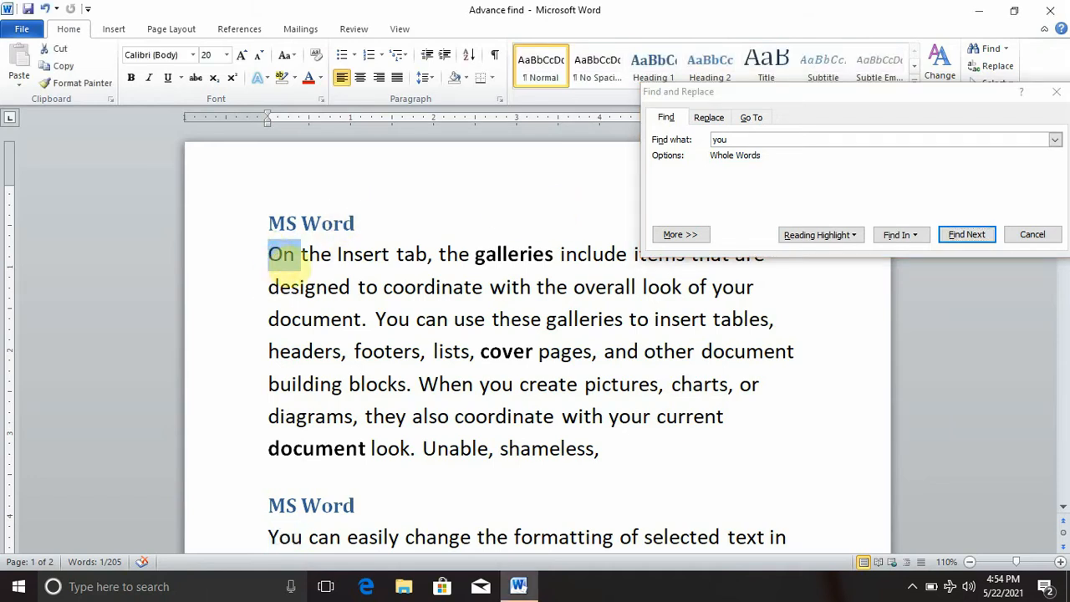
click(266, 254)
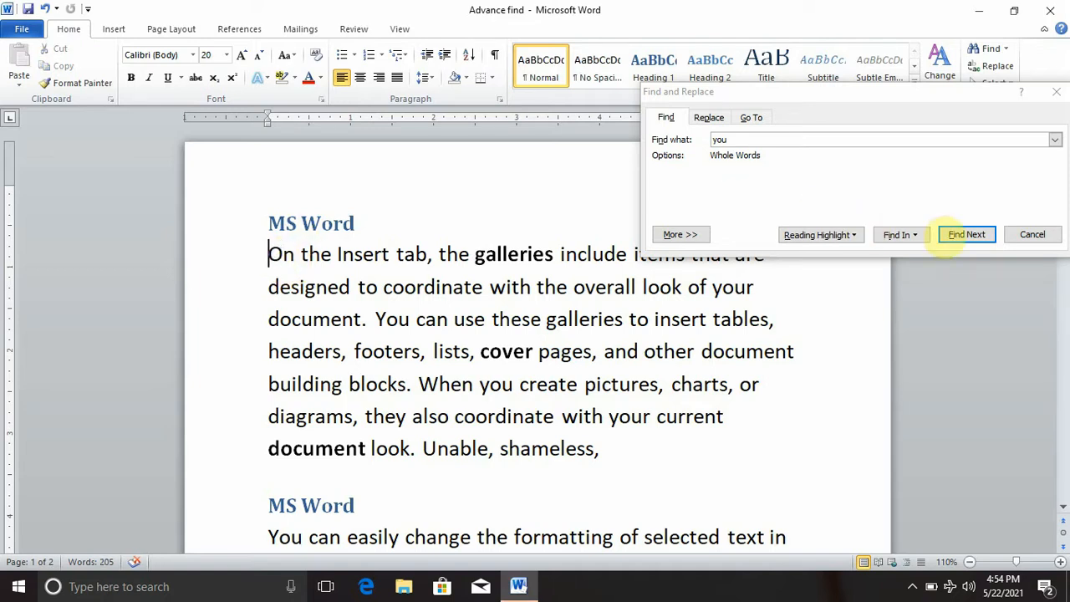
click(967, 235)
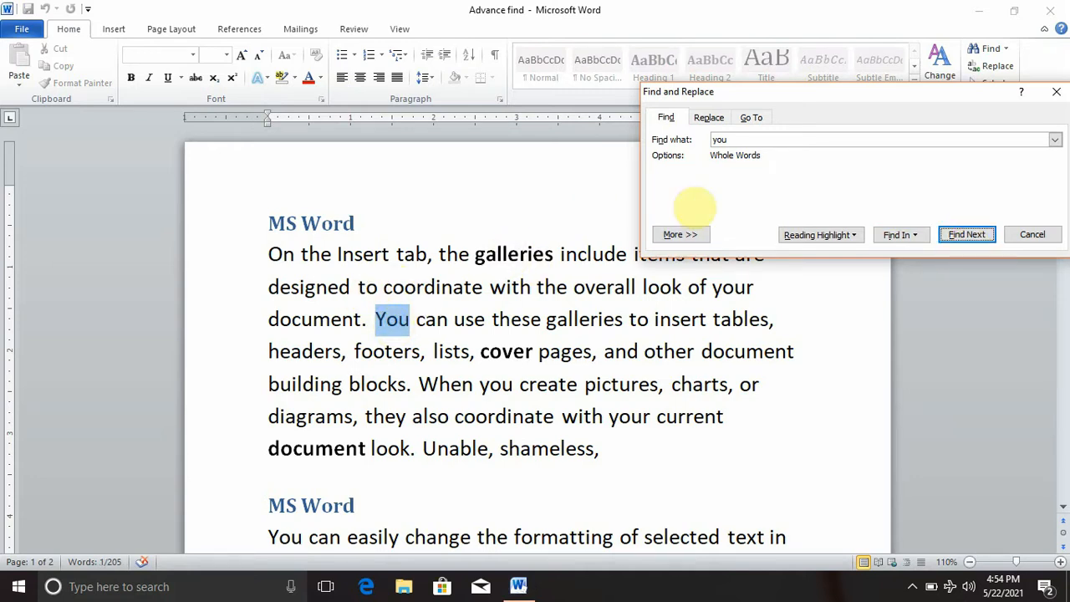
click(968, 235)
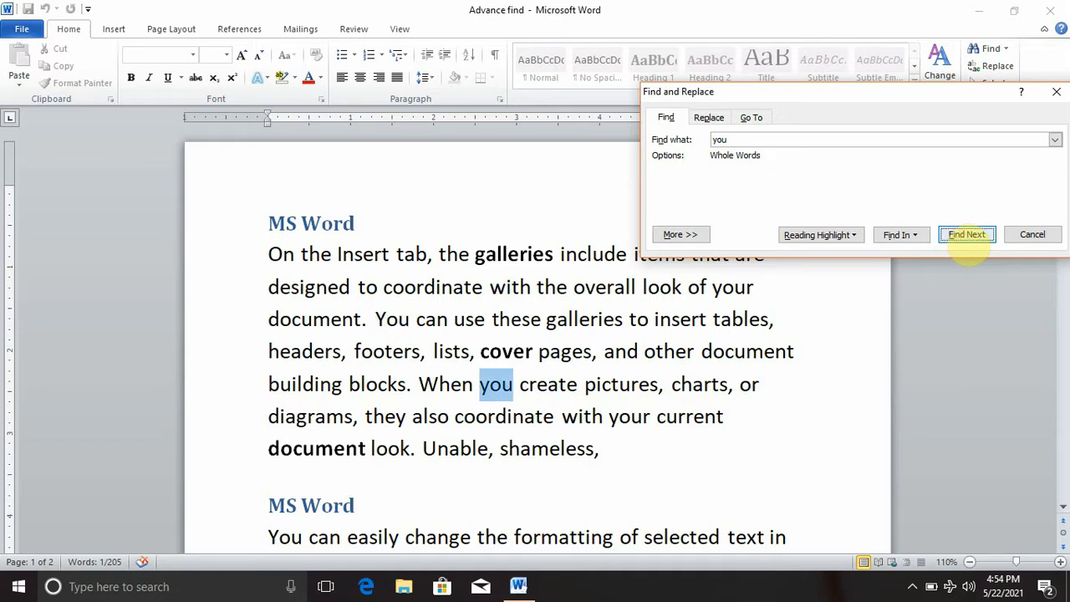
click(968, 235)
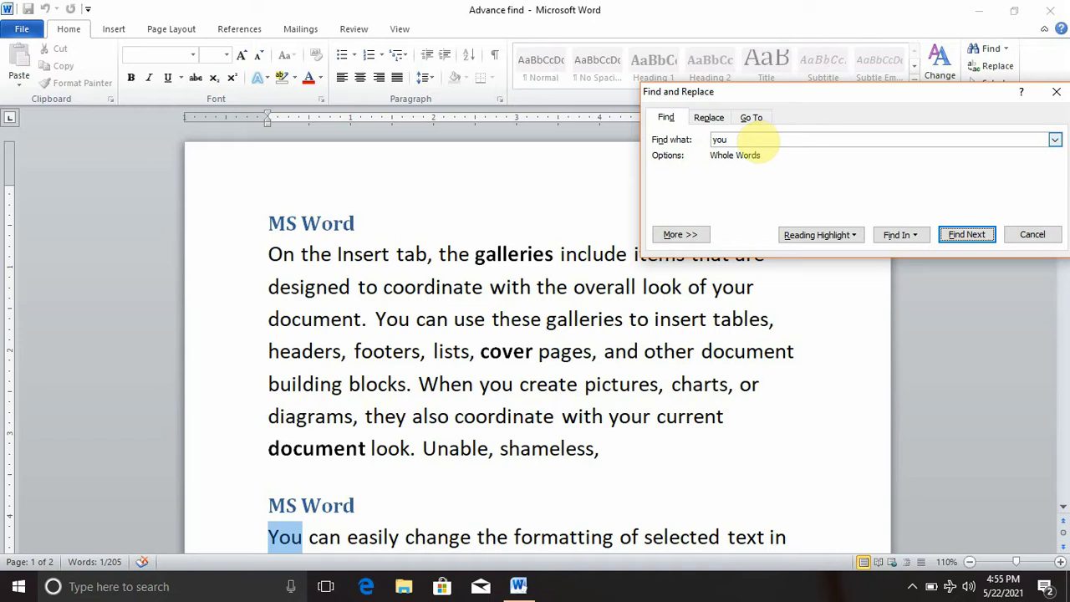
Switch to replacing text, place the cursor before "On" in the first paragraph, and set the replacement for "you" to "we"
click(707, 118)
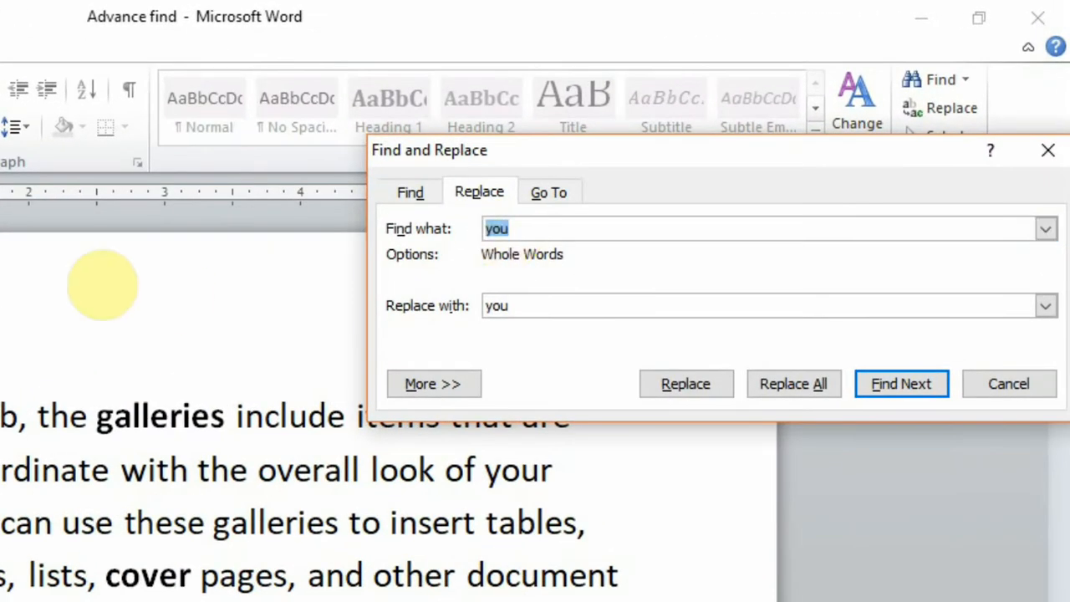
click(7, 444)
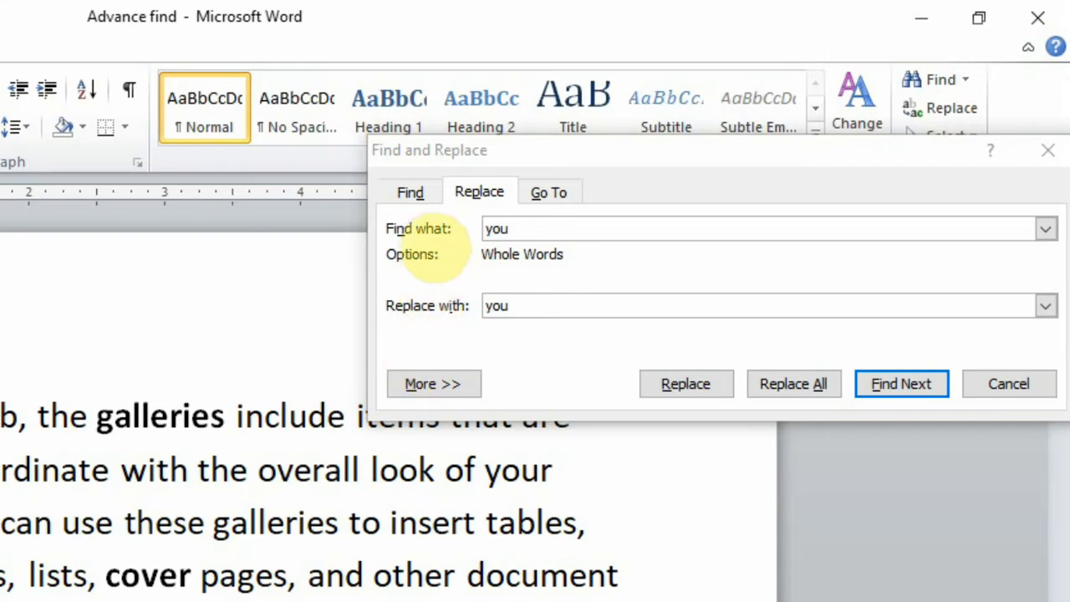
click(523, 235)
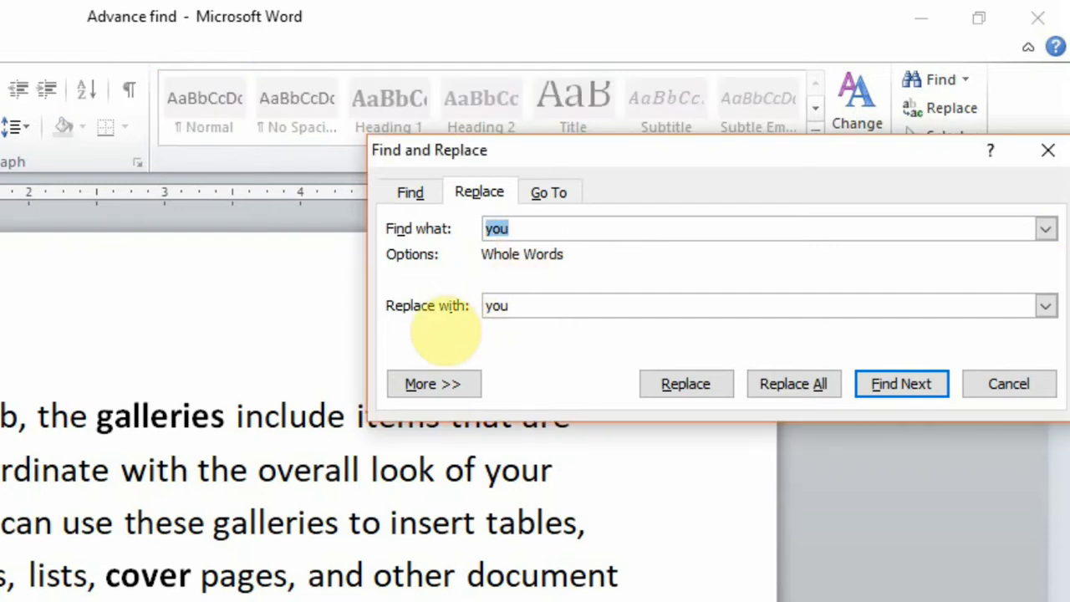
click(525, 307)
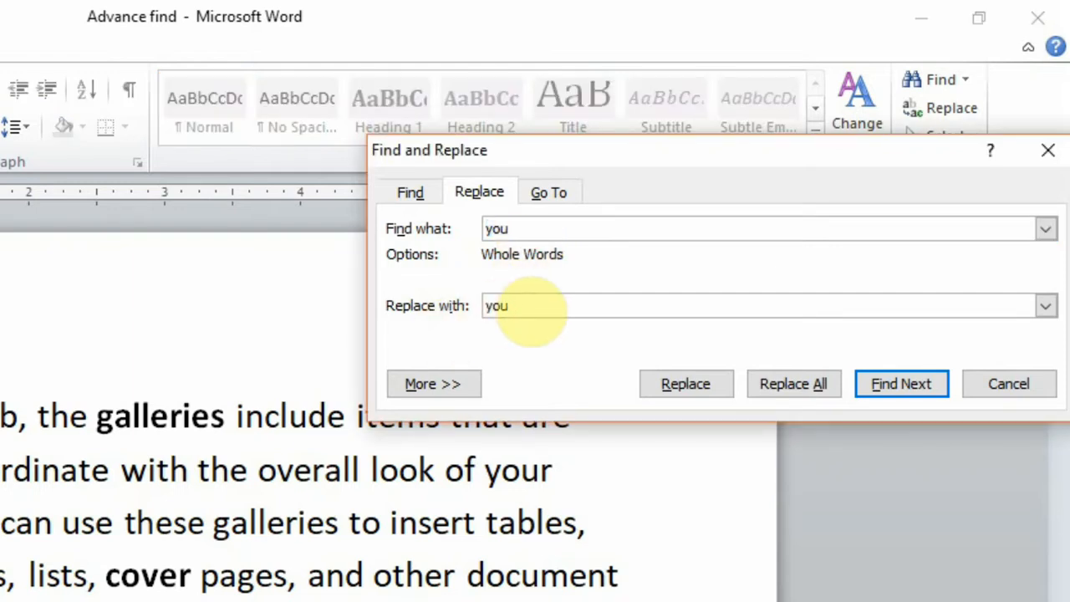
key(BackSpace)
key(BackSpace)
key(BackSpace)
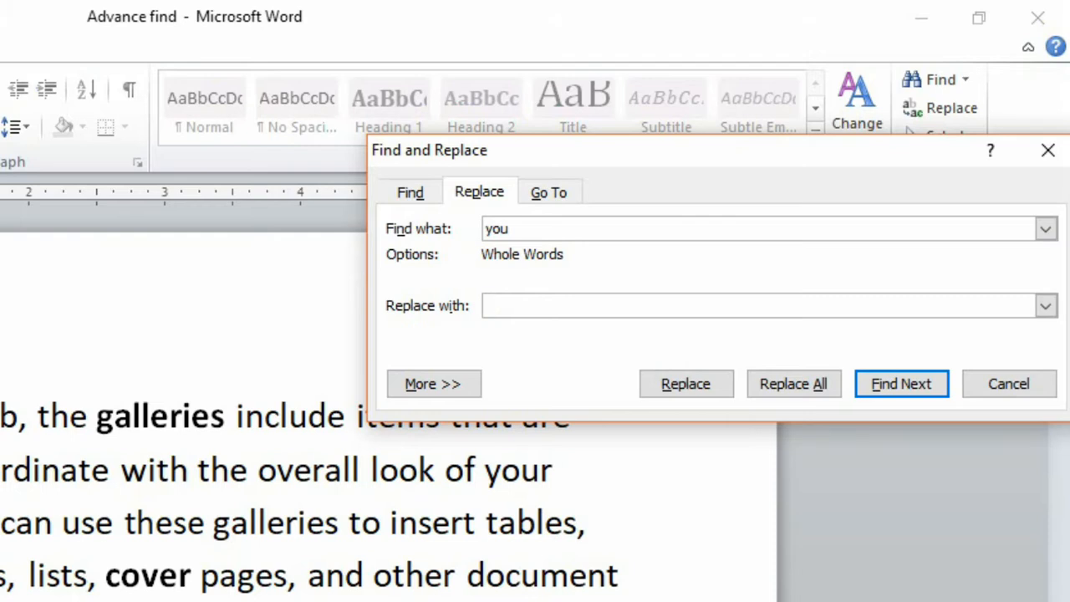
text(we)
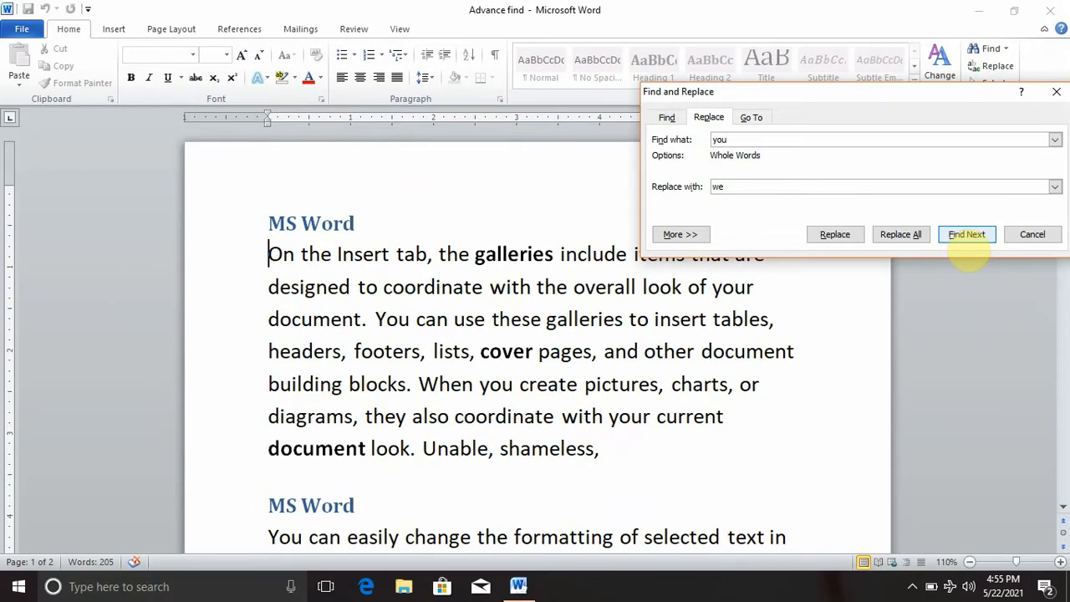
Find the next "you" from the cursor and replace the two occurrences in the first paragraph with "we" one at a time
click(886, 384)
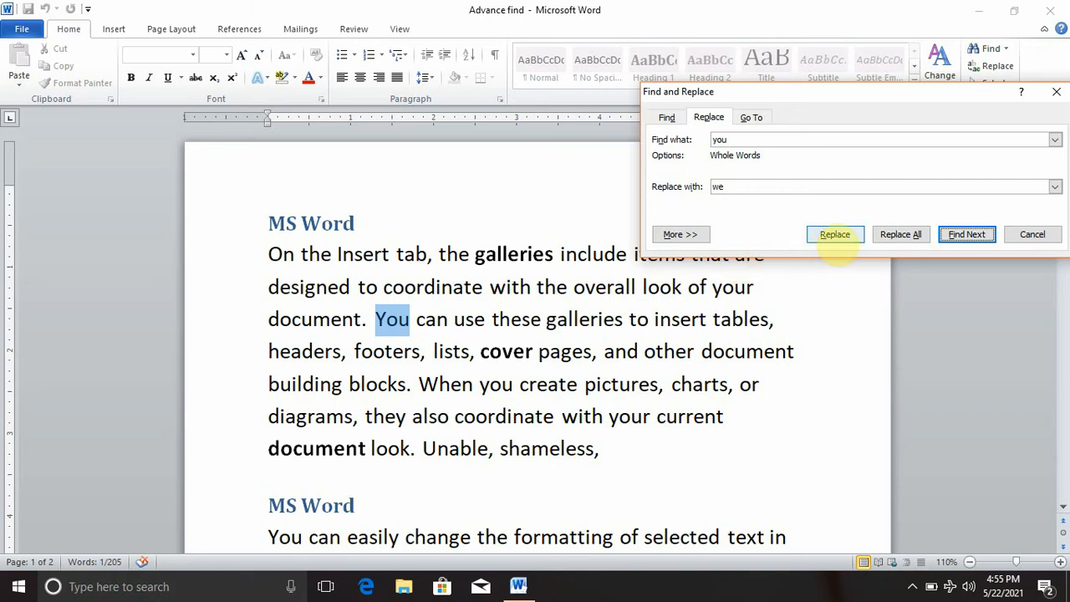
click(835, 234)
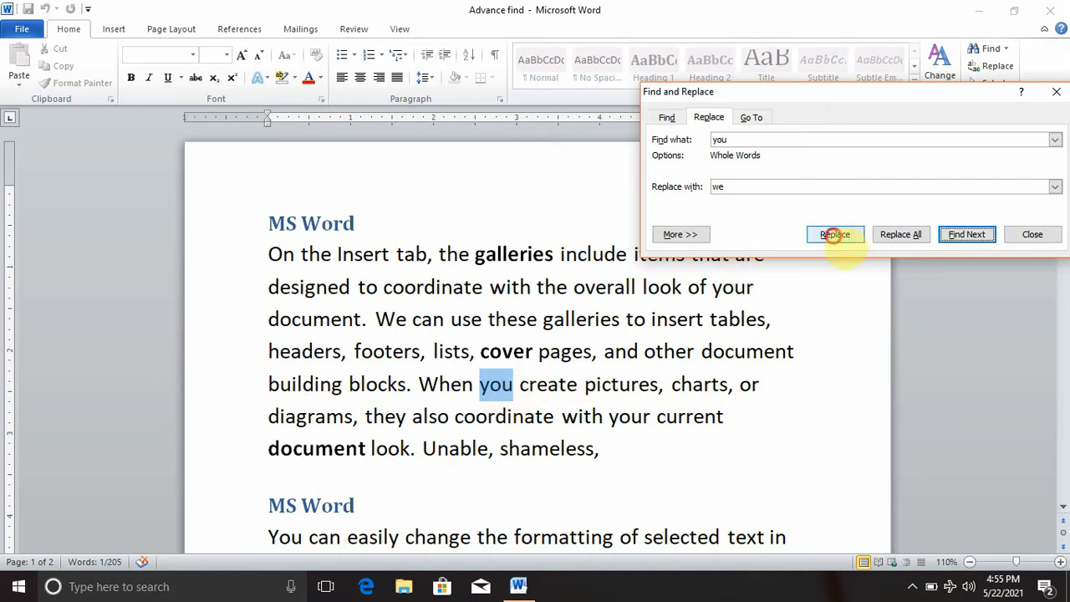
click(835, 235)
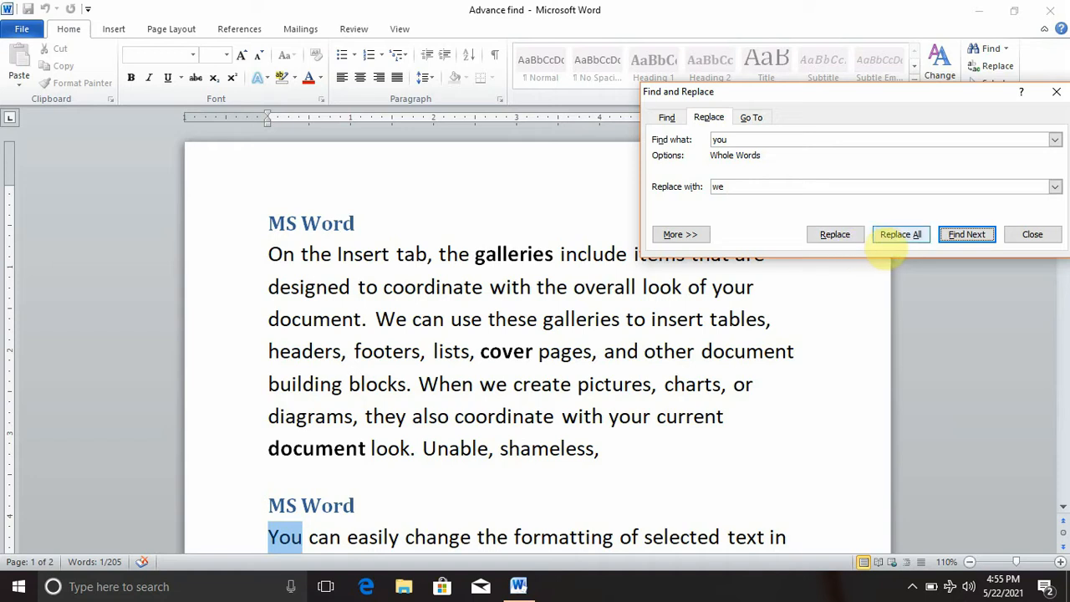
Replace all remaining occurrences of "you" with "we" and review the changed paragraphs
click(901, 234)
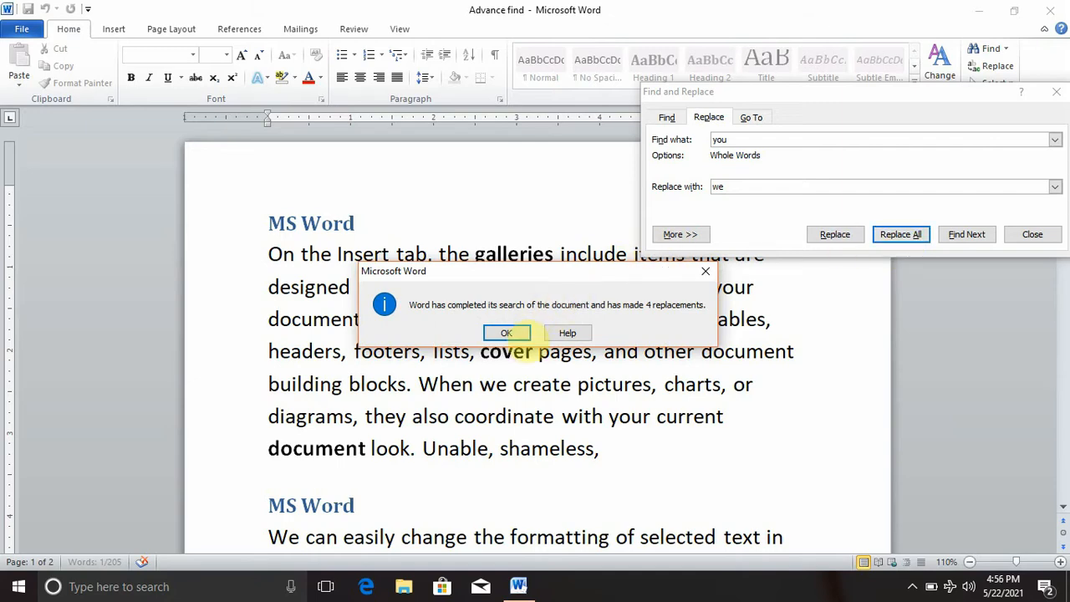
click(507, 332)
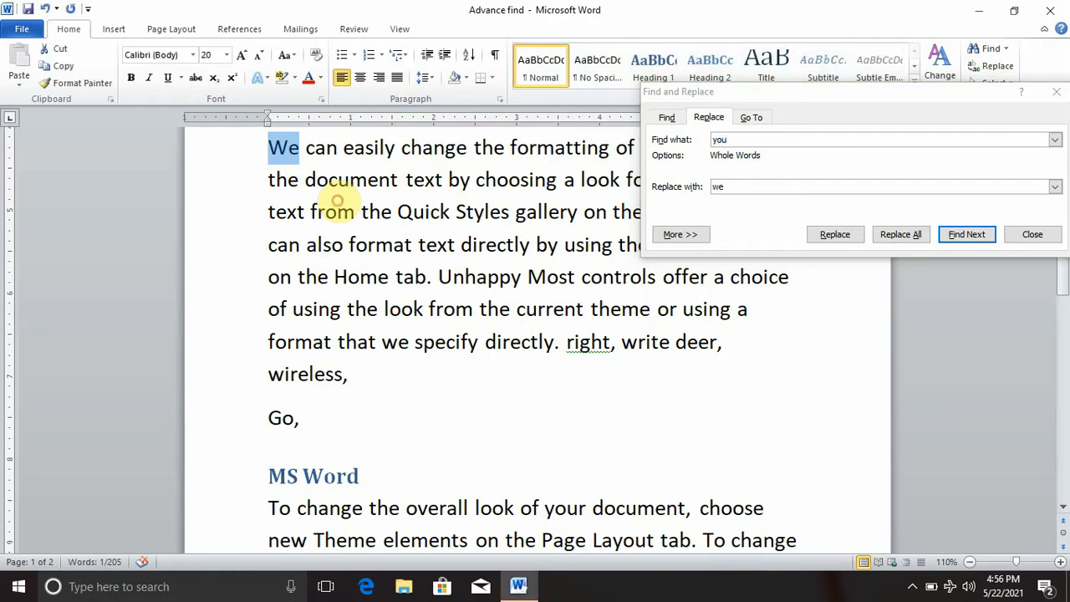
scroll(334, 197, down, 2)
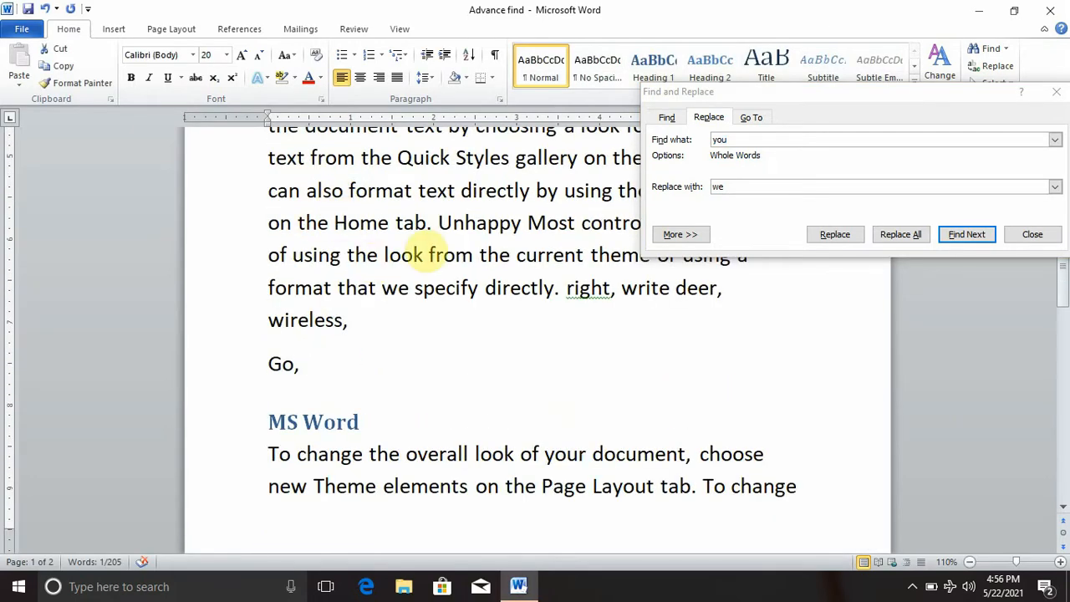
click(390, 189)
scroll(393, 191, up, 3)
scroll(393, 191, up, 5)
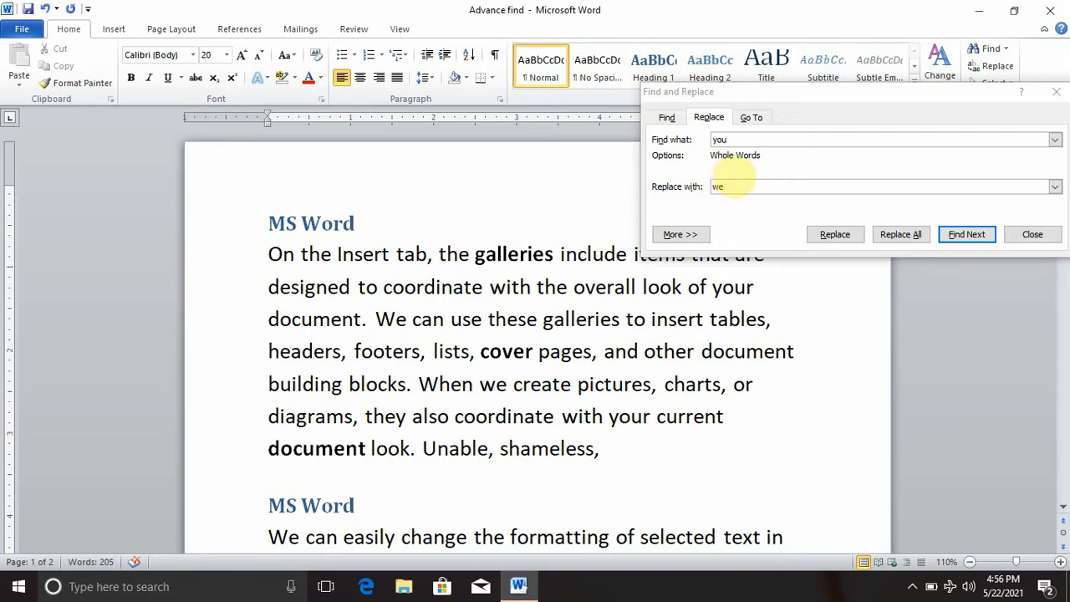
Replace every "we" in the document with "you", check the text, and return the cursor to the document's start
double_click(747, 139)
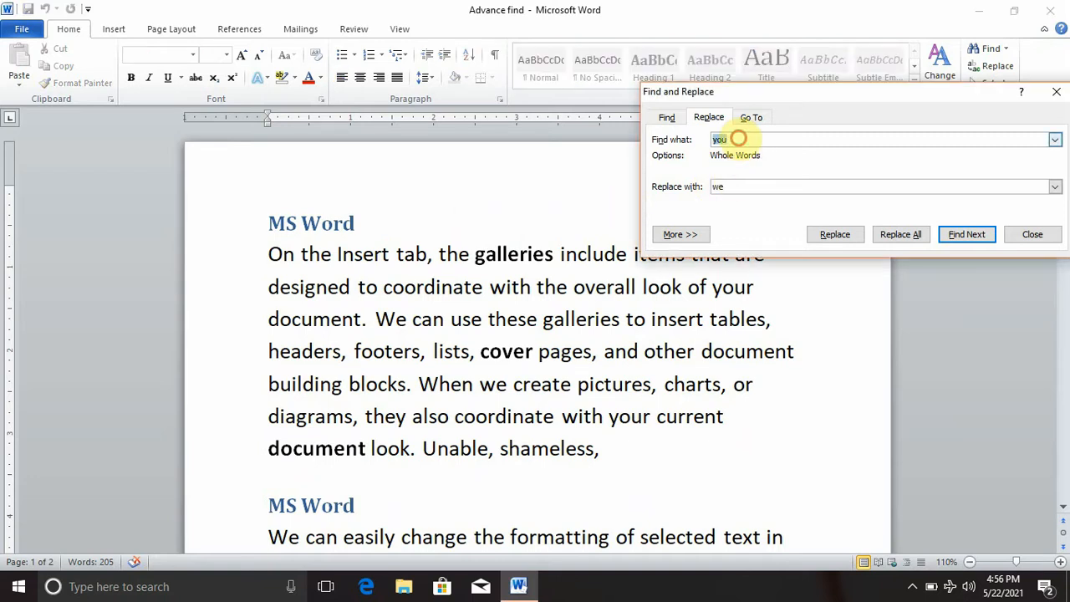
text(we)
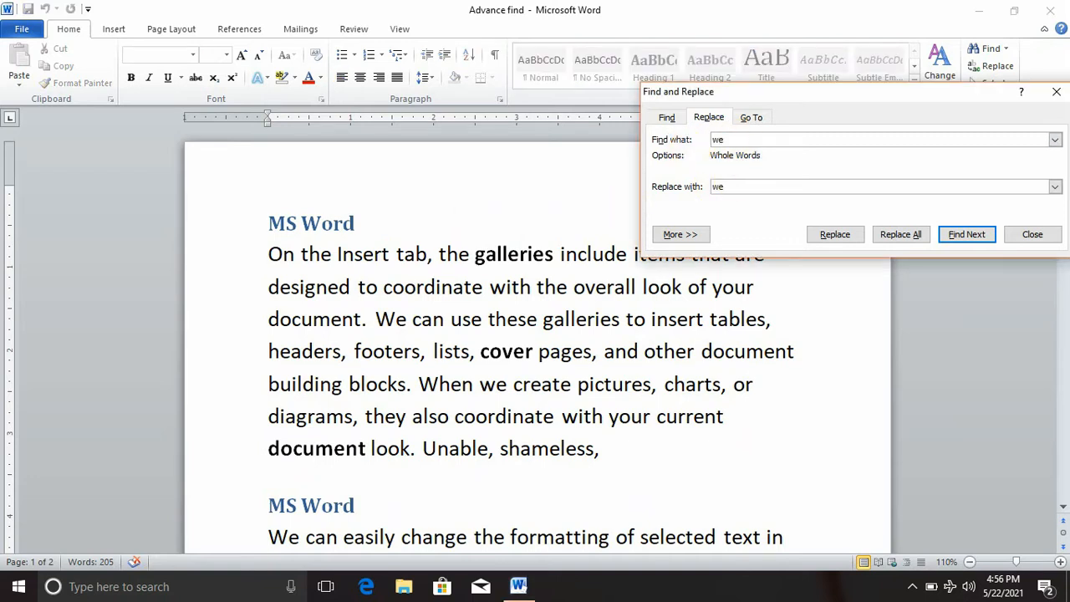
drag(742, 185, 674, 181)
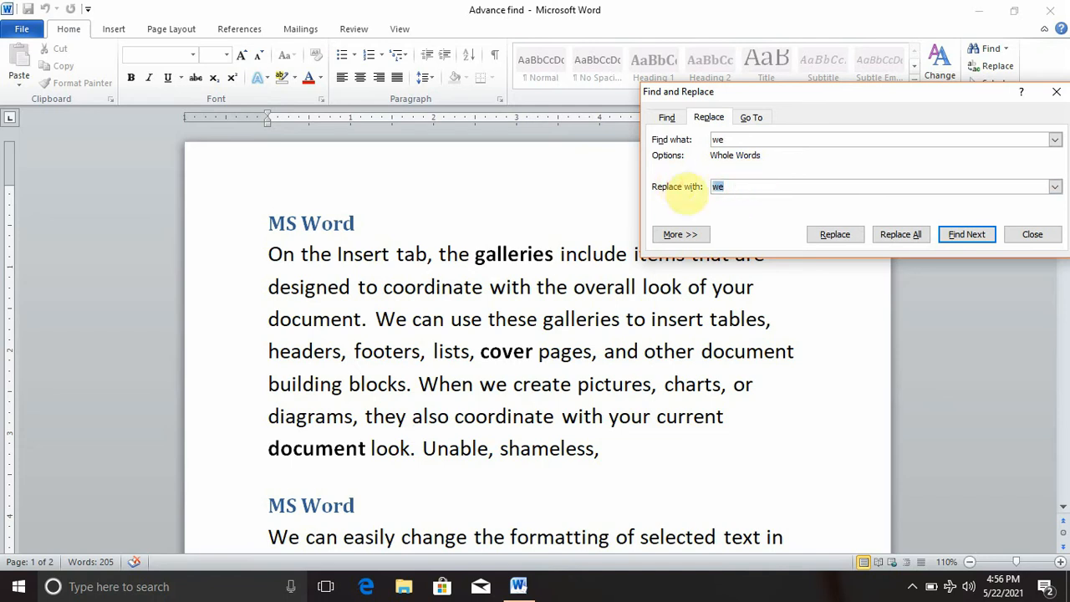
text(you)
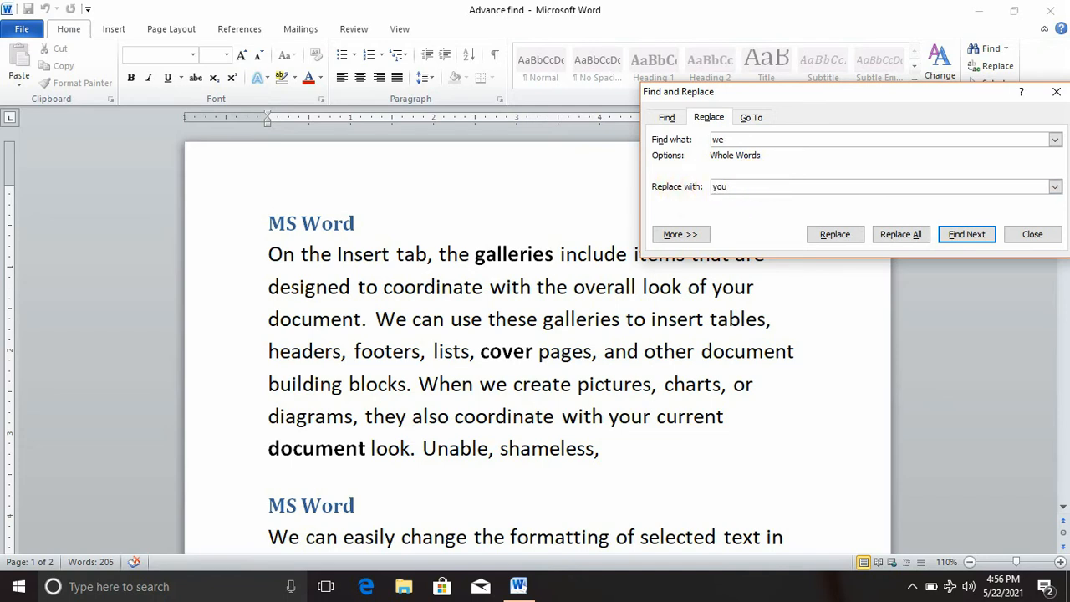
click(902, 235)
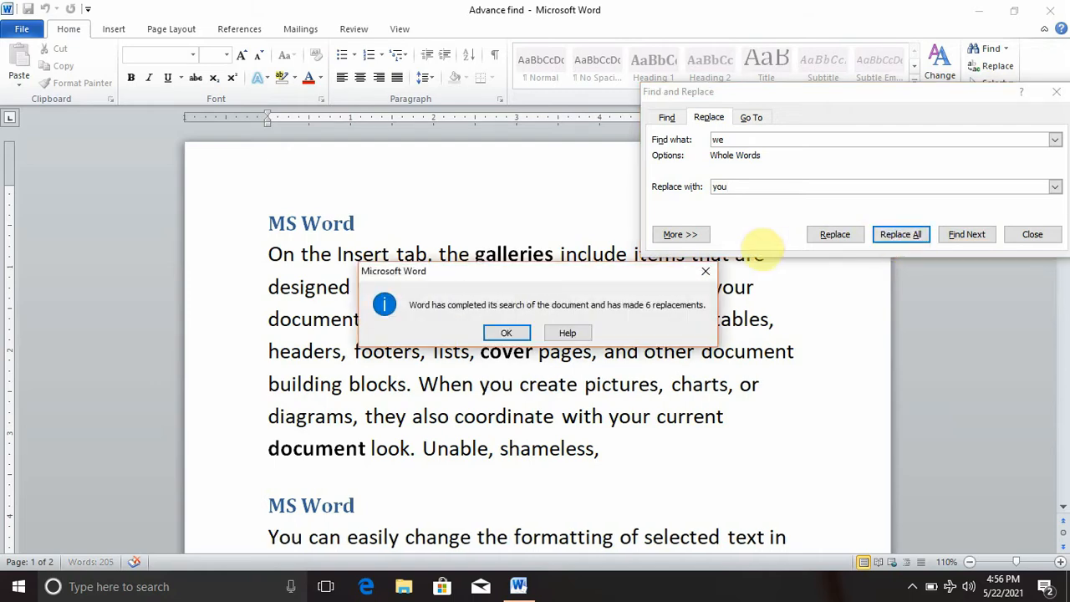
click(507, 333)
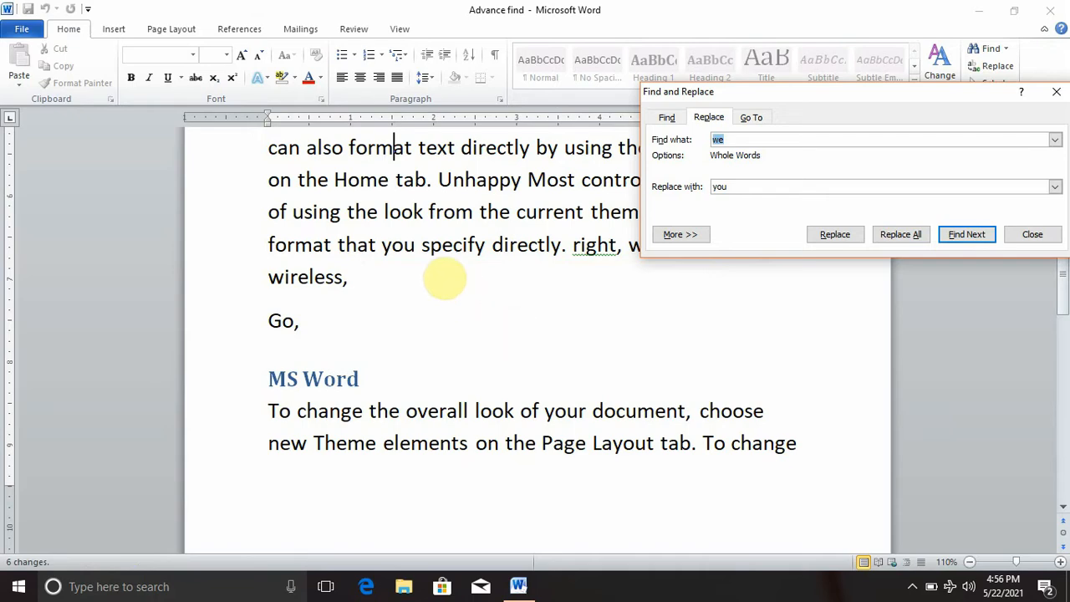
click(444, 277)
key(ctrl+Home)
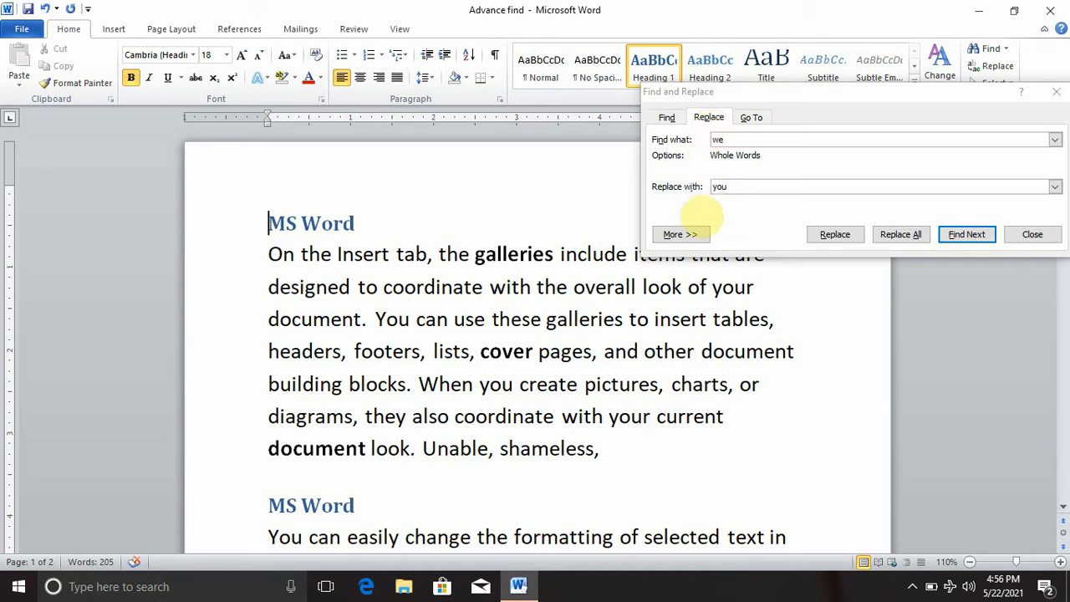
Show the extra search options, turn off whole-word matching, and clear both the search and replacement text
click(682, 234)
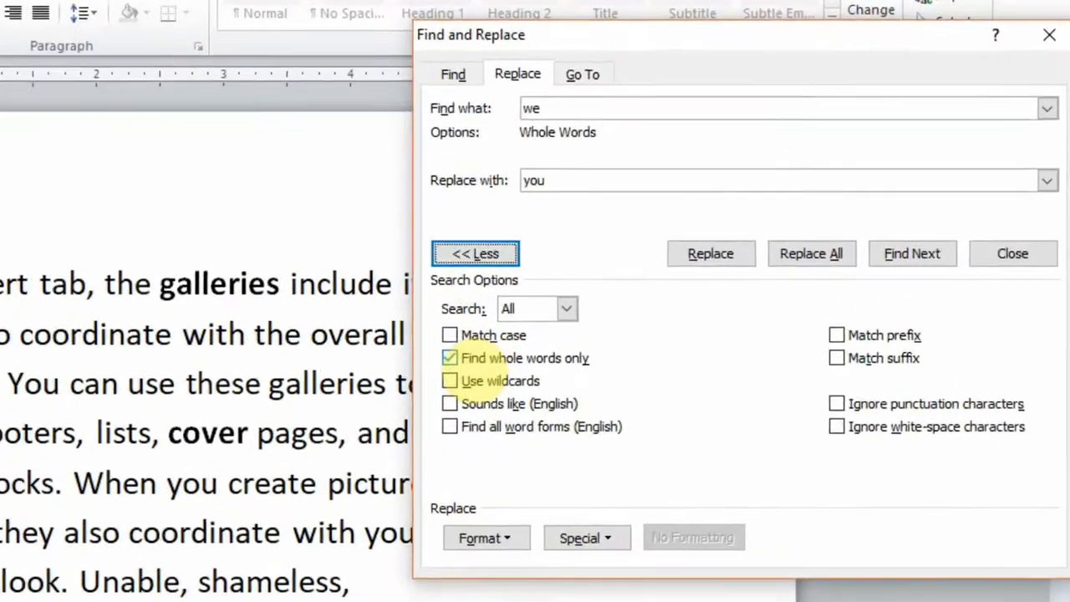
click(665, 301)
double_click(515, 102)
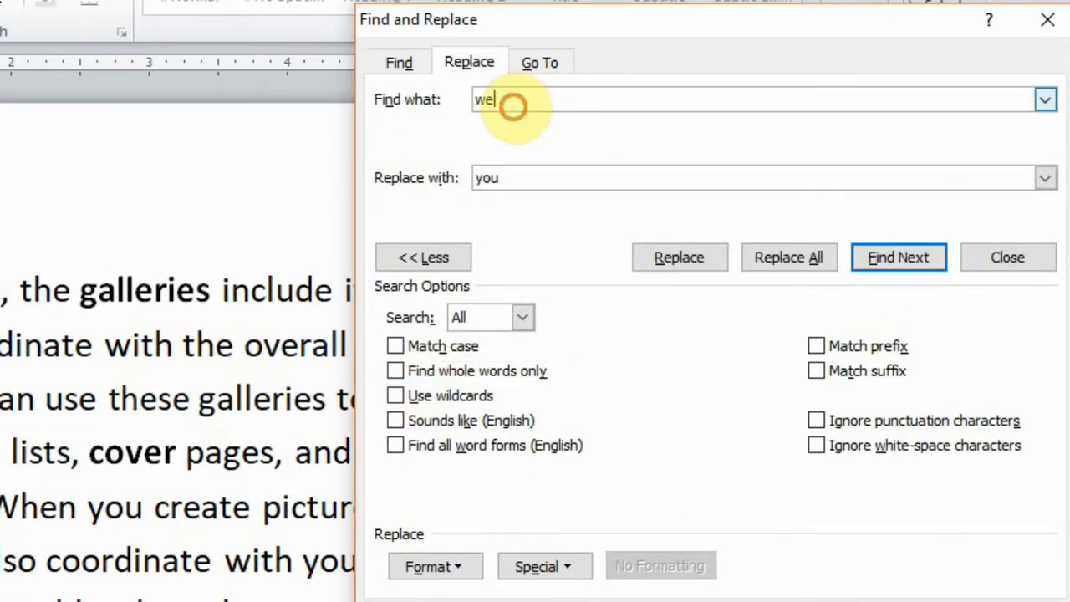
key(BackSpace)
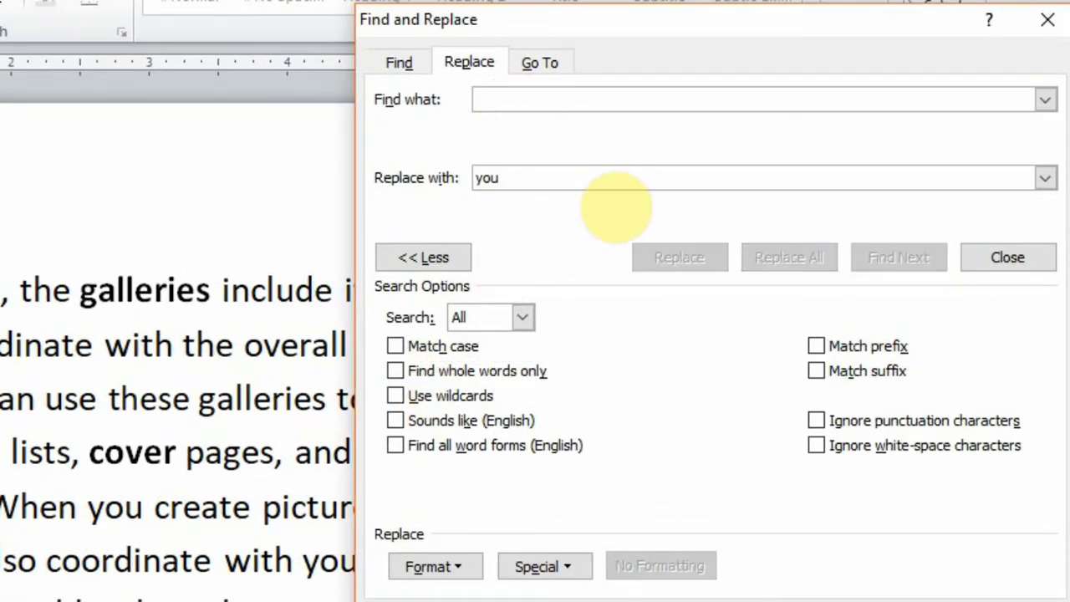
click(572, 182)
key(BackSpace)
key(BackSpace)
key(BackSpace)
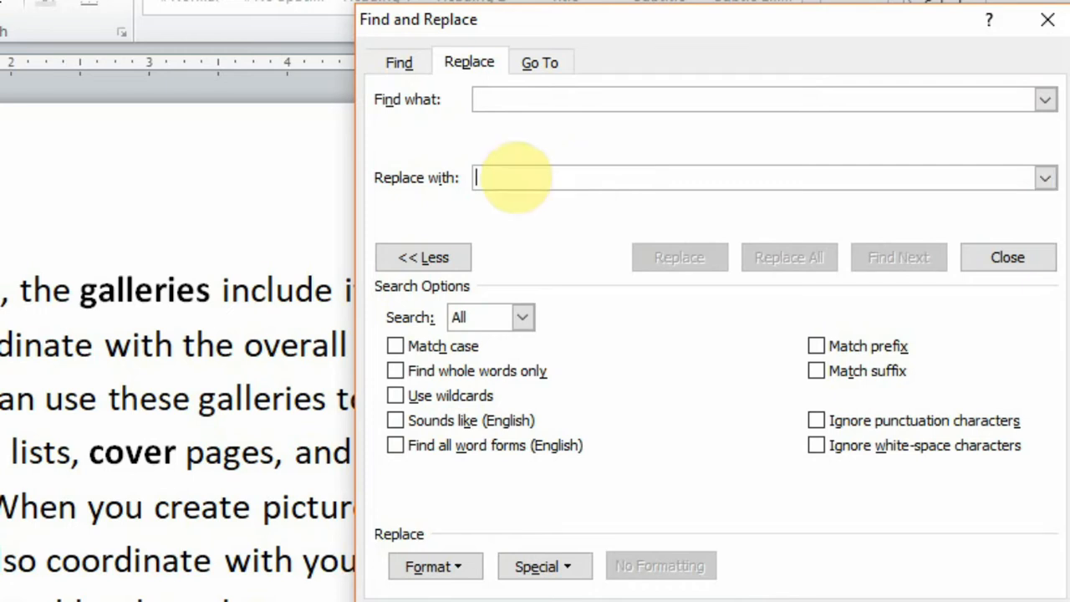
Switch the dialog back to finding text, then collapse and re-expand its extra search options
click(400, 63)
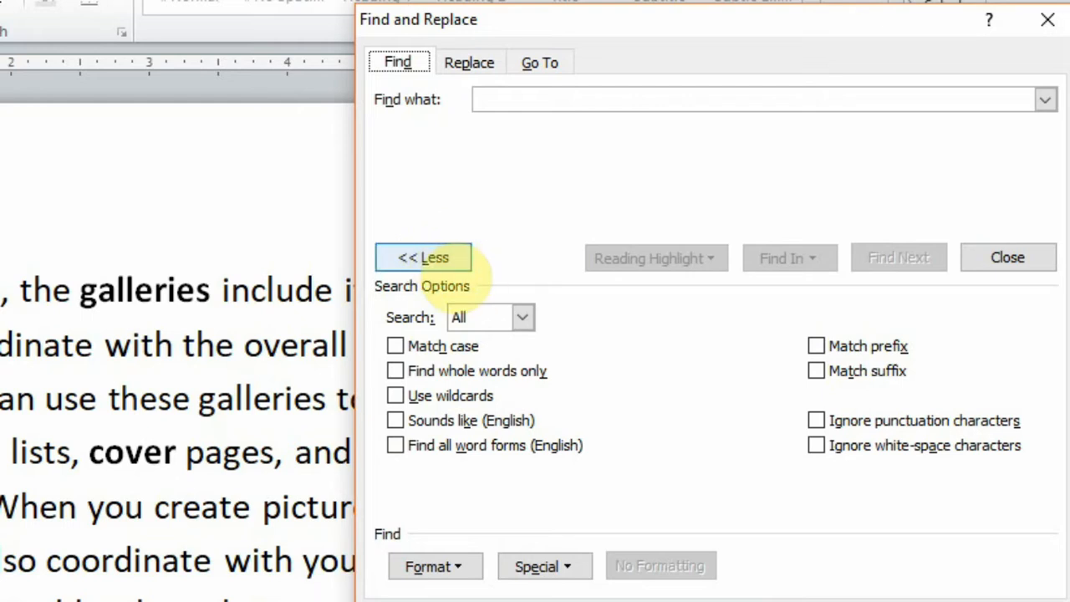
click(436, 259)
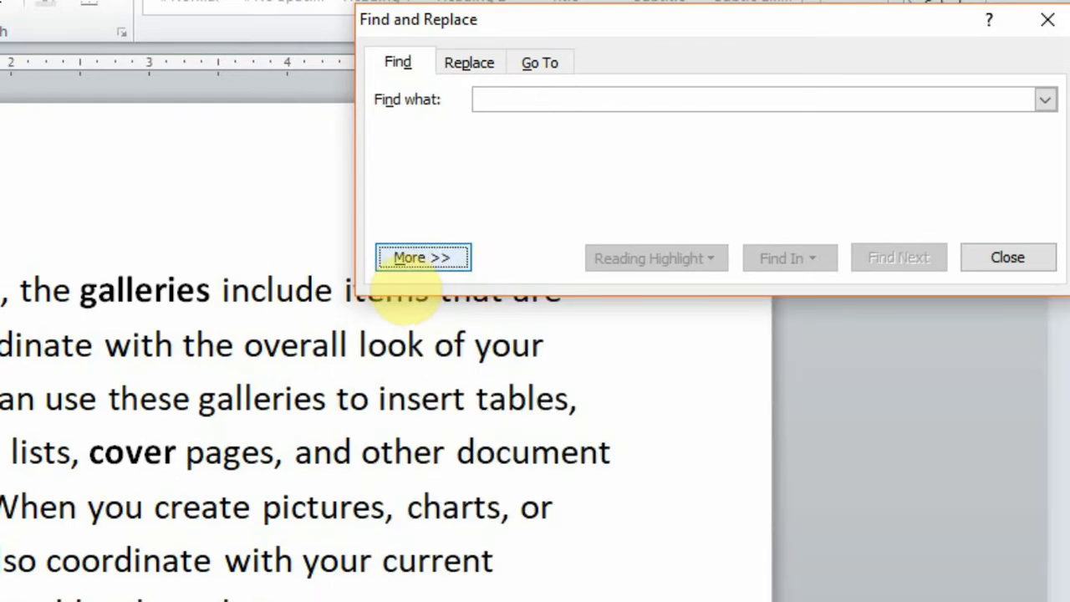
click(424, 259)
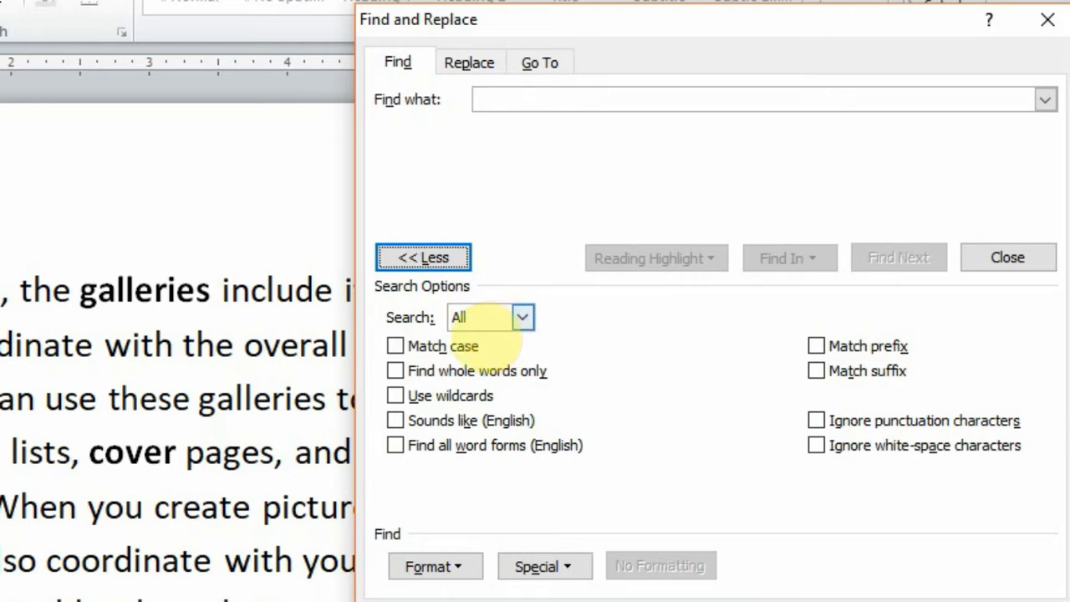
Try the search directions Down and Up, then set the direction back to All
click(522, 319)
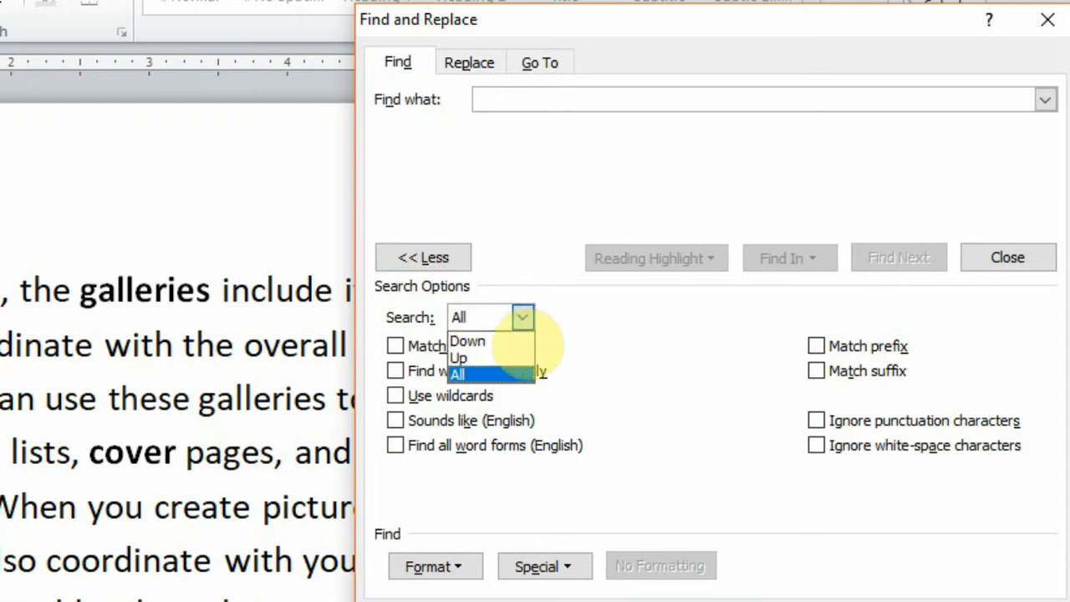
click(479, 341)
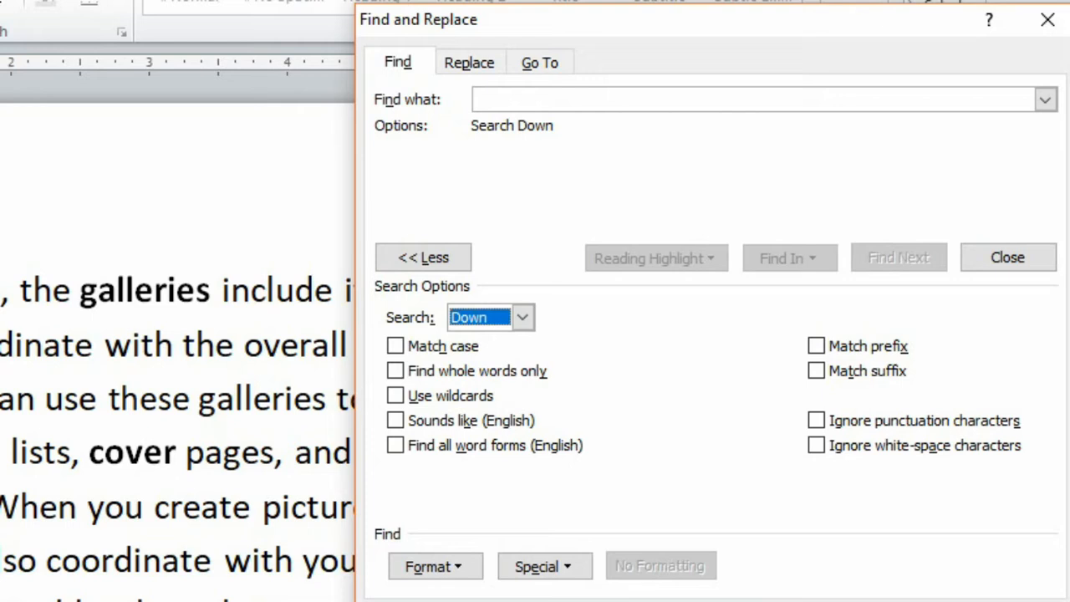
click(523, 316)
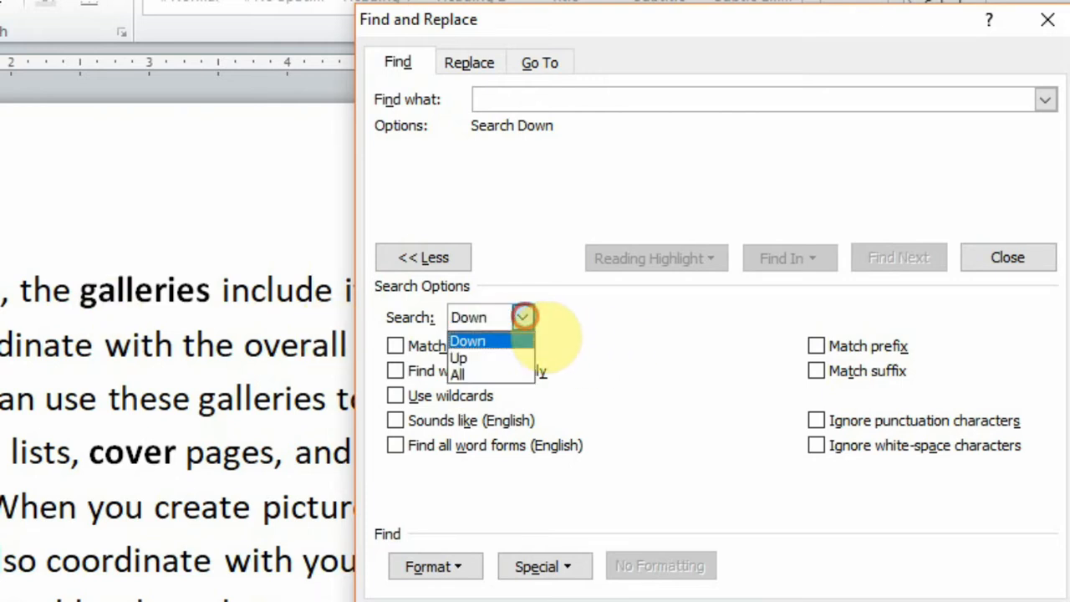
click(501, 358)
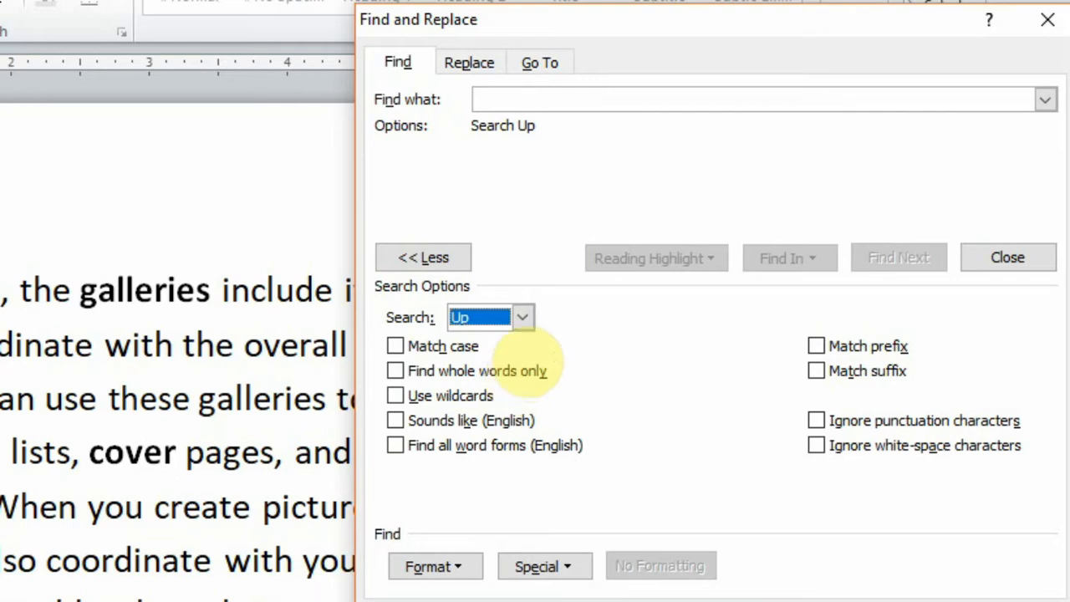
click(522, 317)
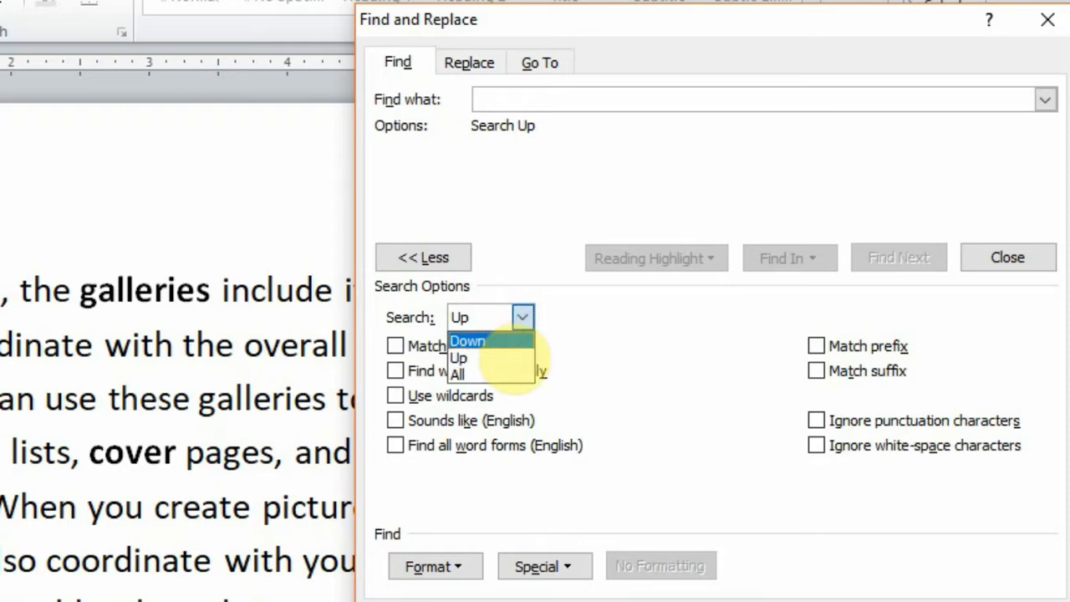
click(484, 376)
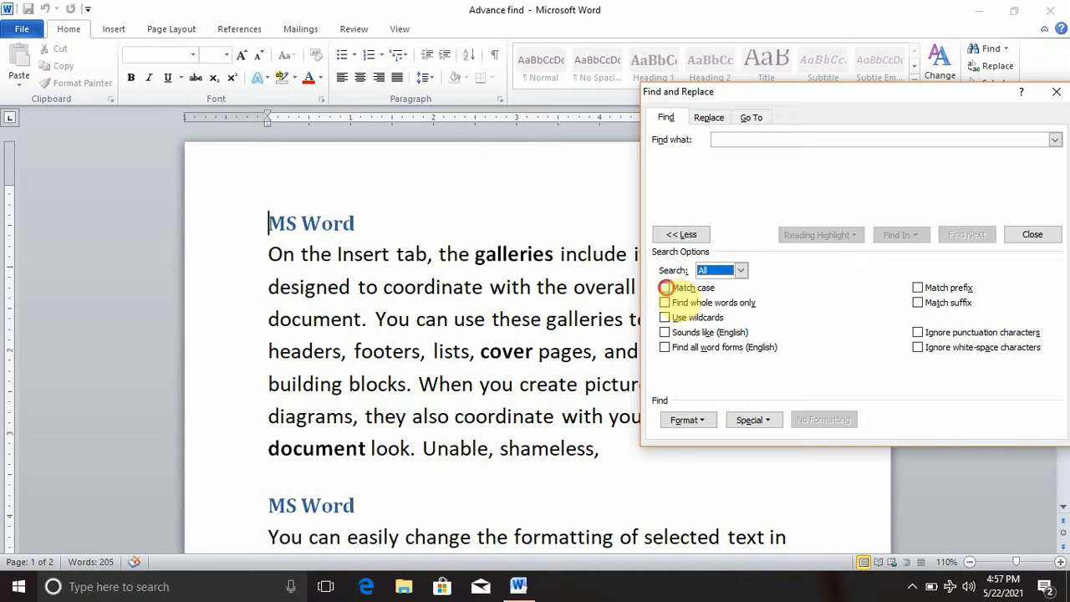
Turn on case matching and enter "you" as the text to find
click(664, 288)
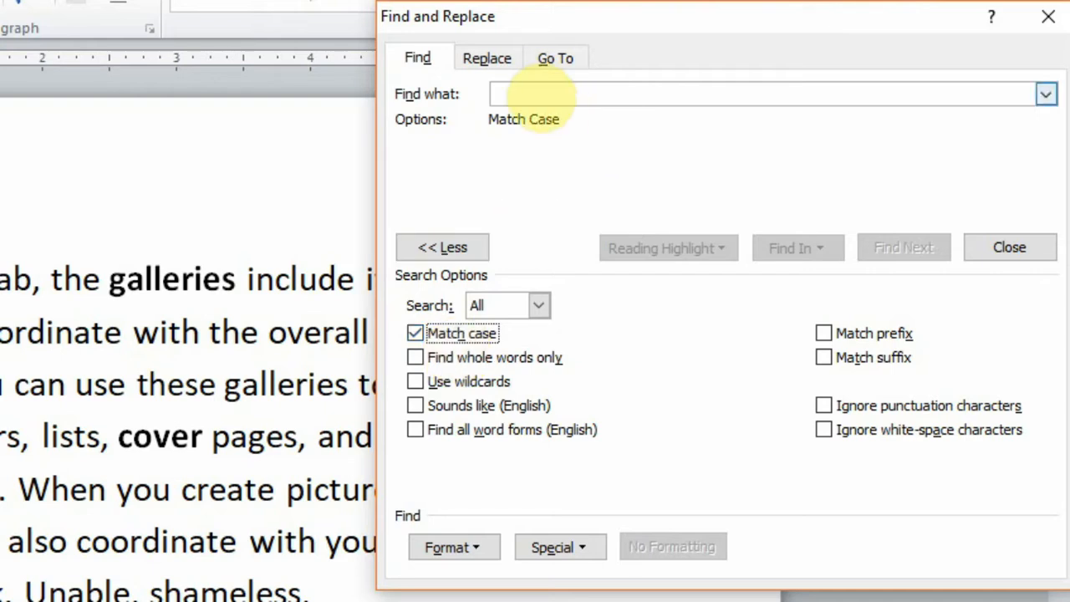
click(538, 94)
text(yo)
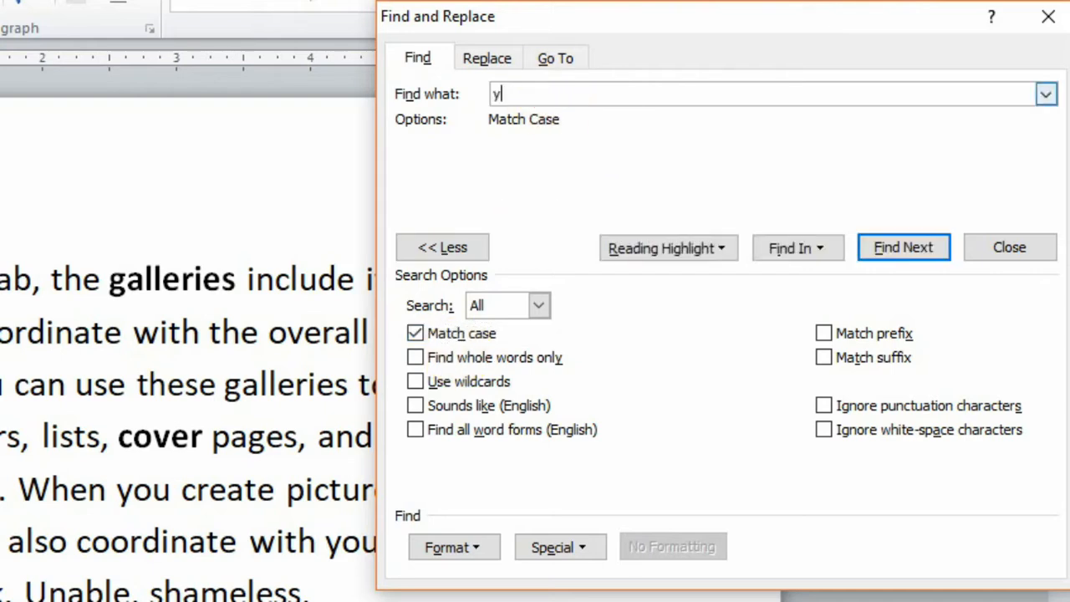
text(u)
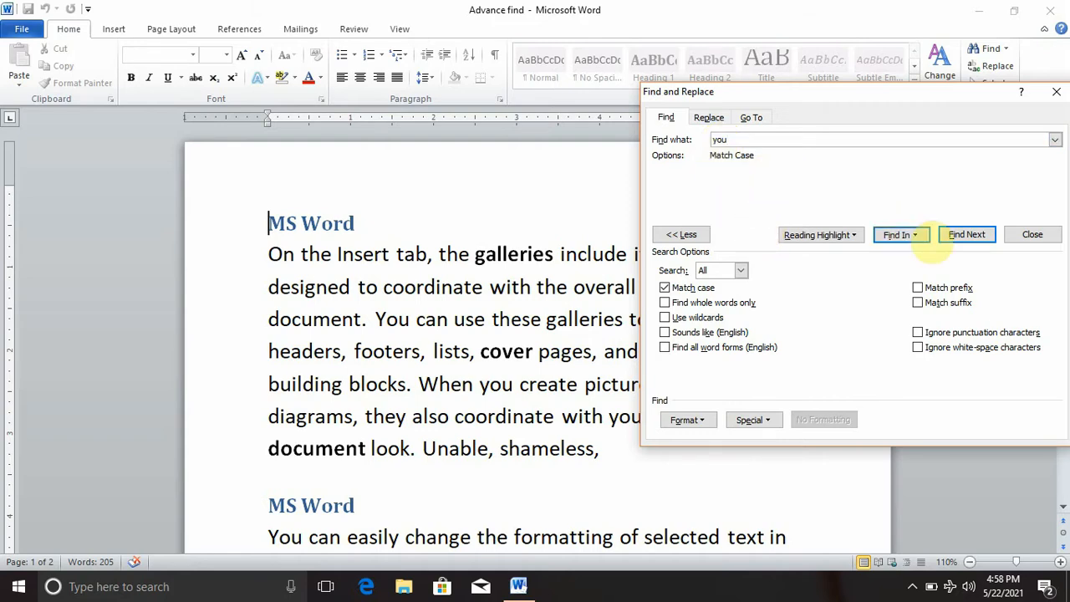
Step through the first three matches of "you", moving the dialog clear of the highlighted text
click(955, 238)
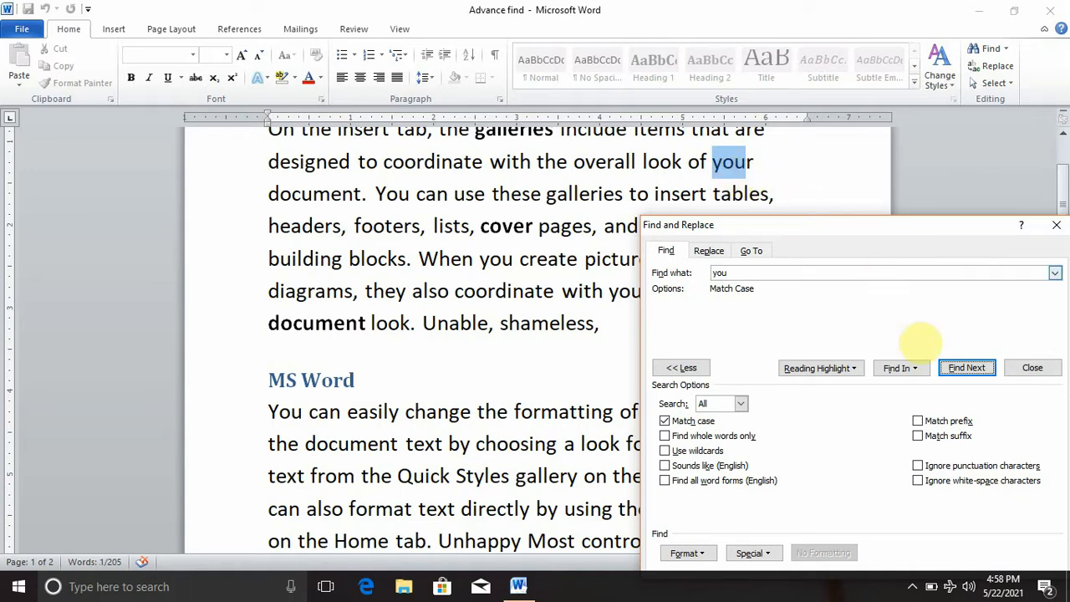
click(964, 370)
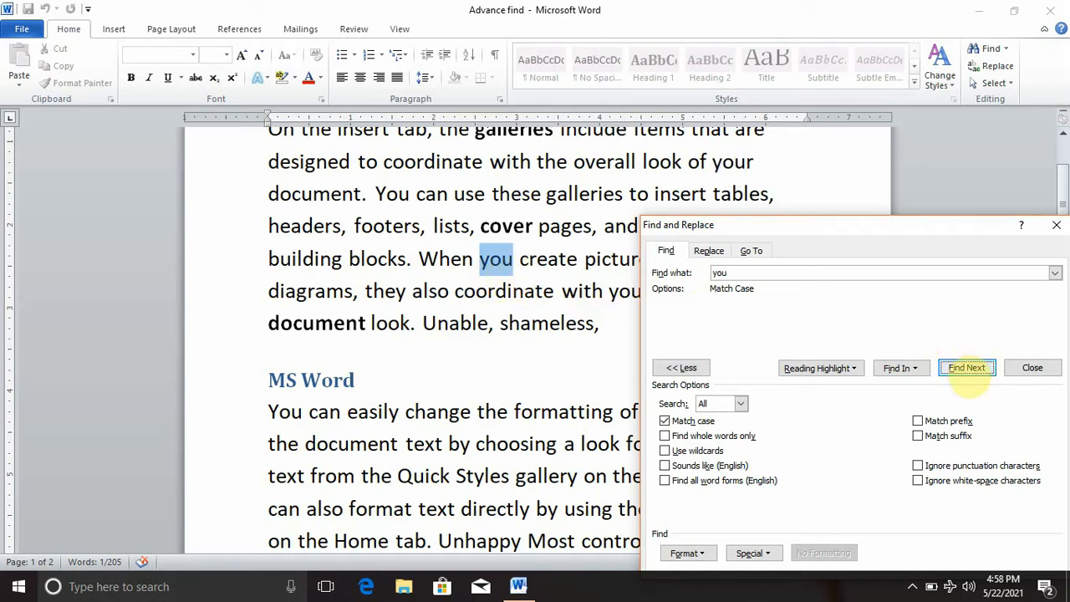
click(968, 368)
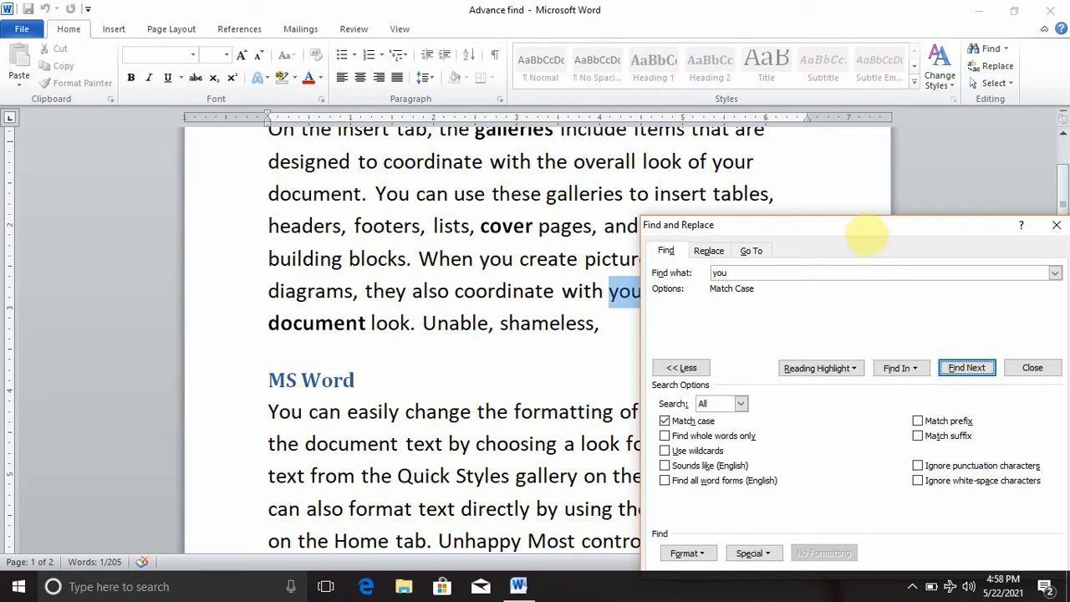
click(853, 222)
drag(853, 222, 803, 326)
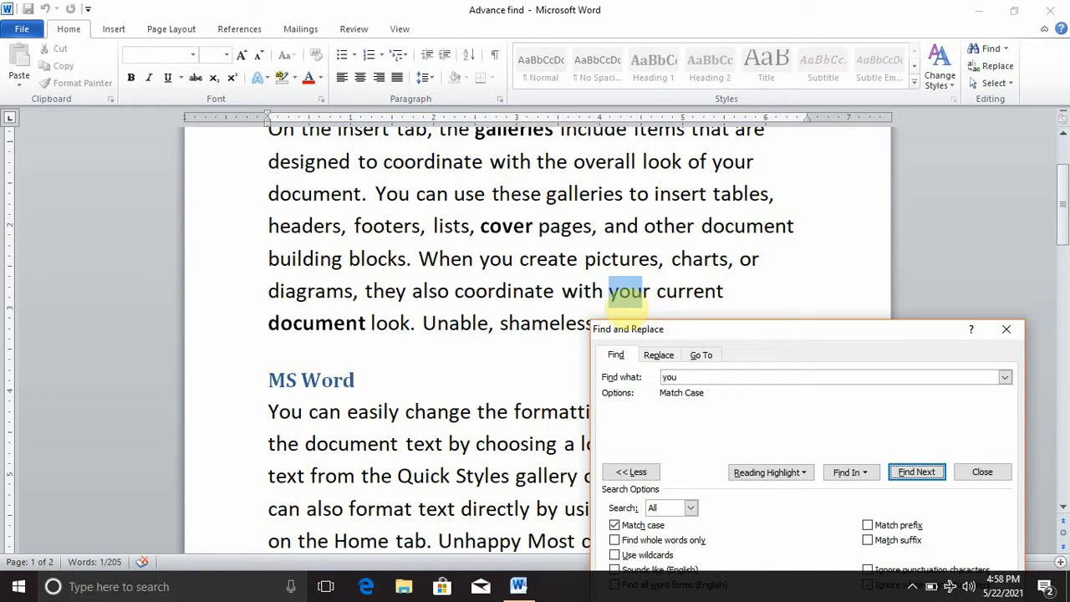
drag(658, 329, 750, 86)
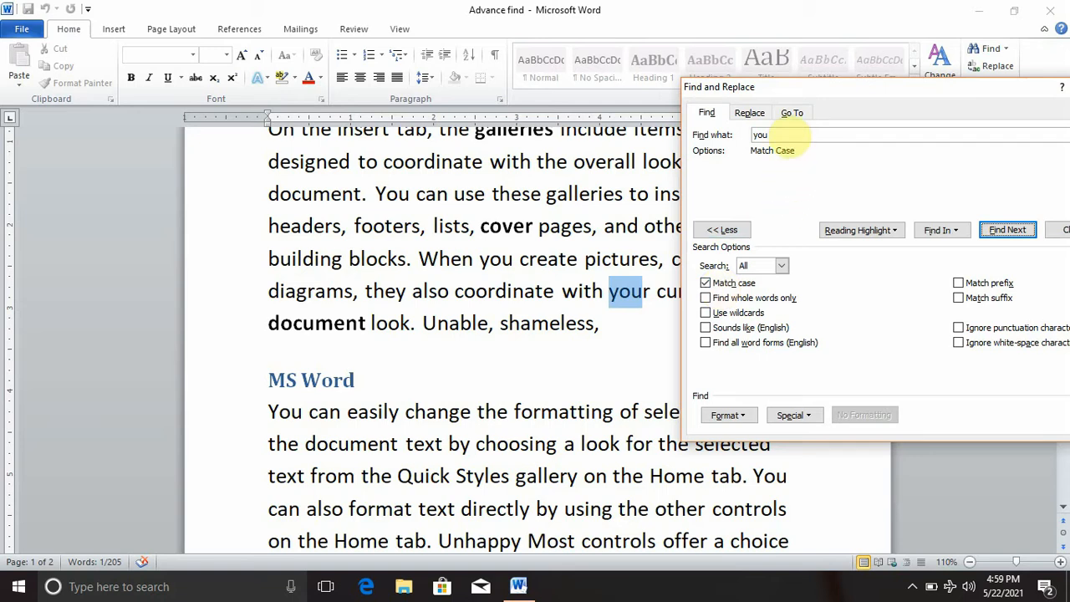
Change the search text to "You" and find its first two case-matched occurrences from the document's start
click(784, 136)
key(BackSpace)
key(BackSpace)
key(BackSpace)
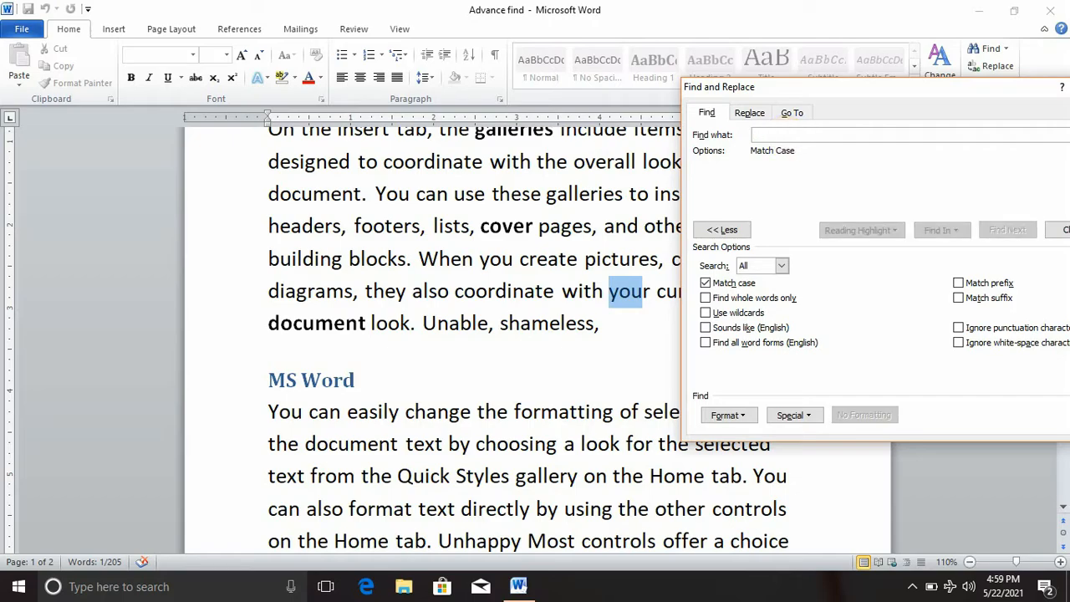
text(You)
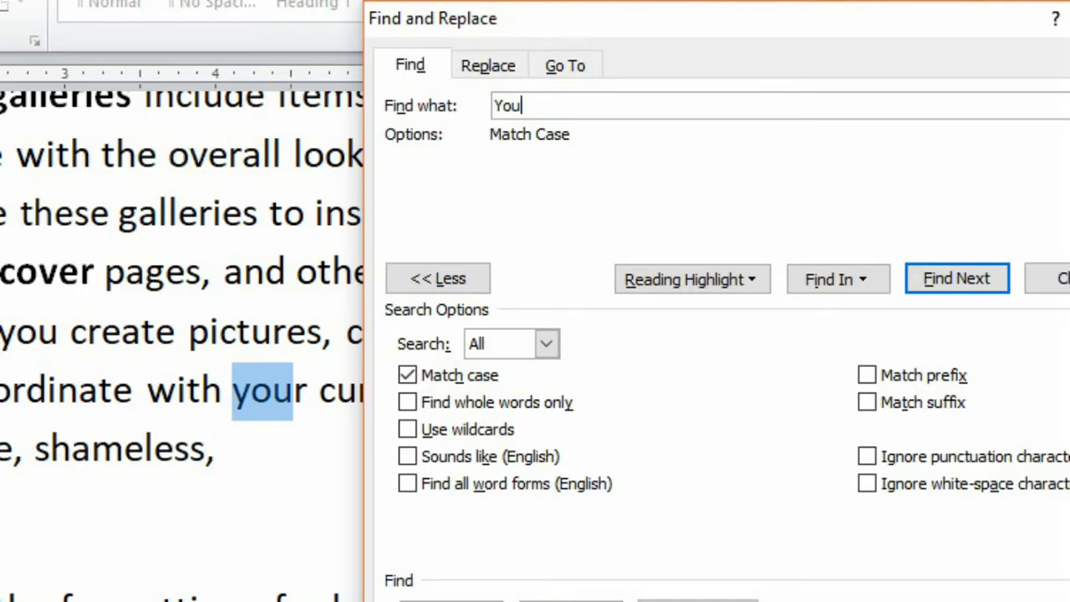
click(284, 3)
key(ctrl+Home)
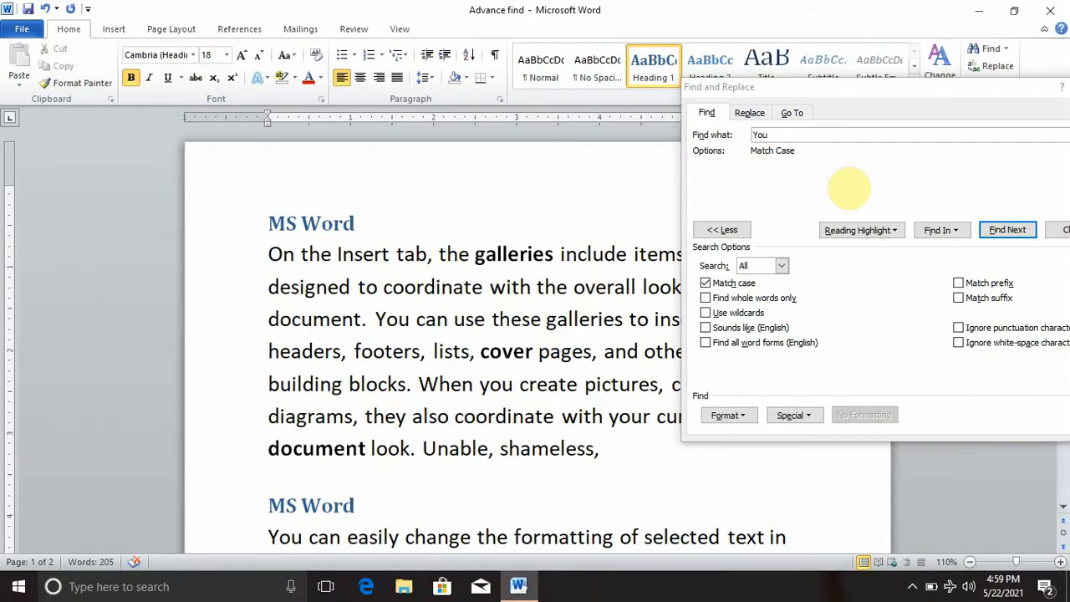
click(1012, 233)
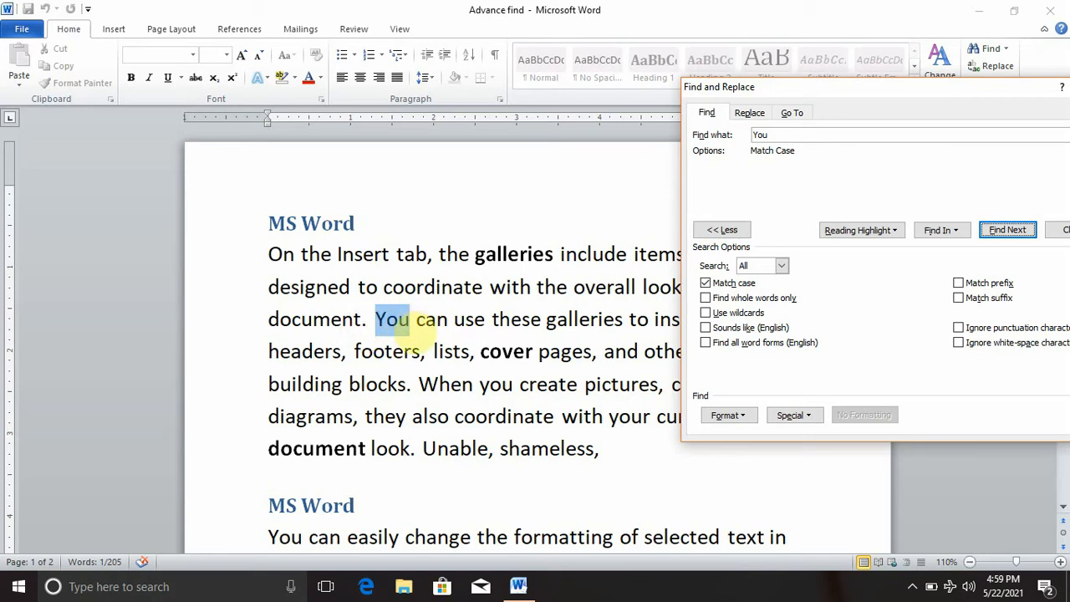
click(1012, 229)
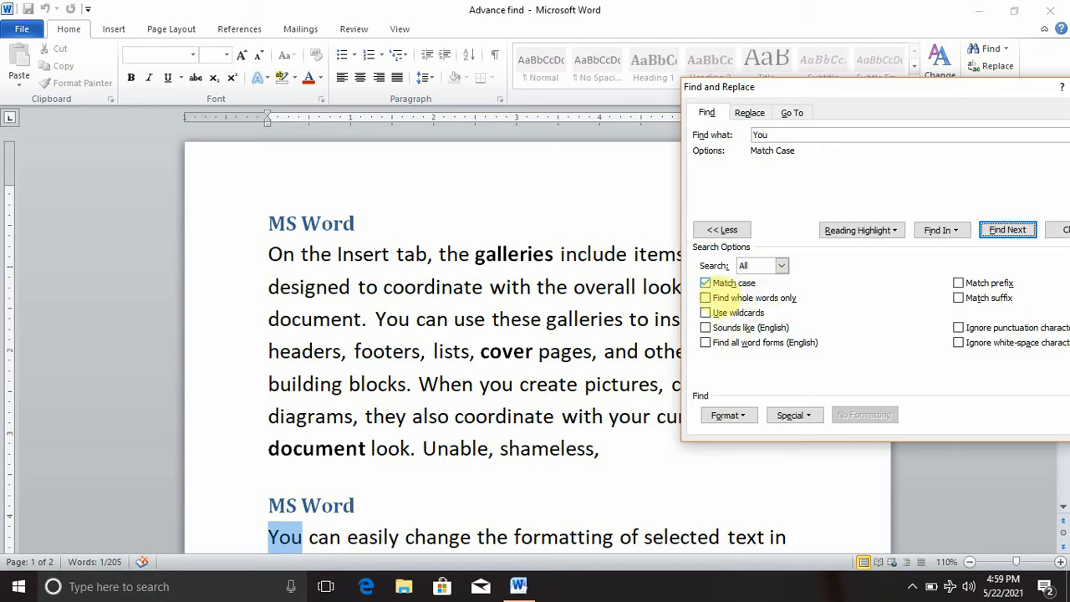
Turn off case matching and find the first occurrence of "You" from the document's start
click(705, 282)
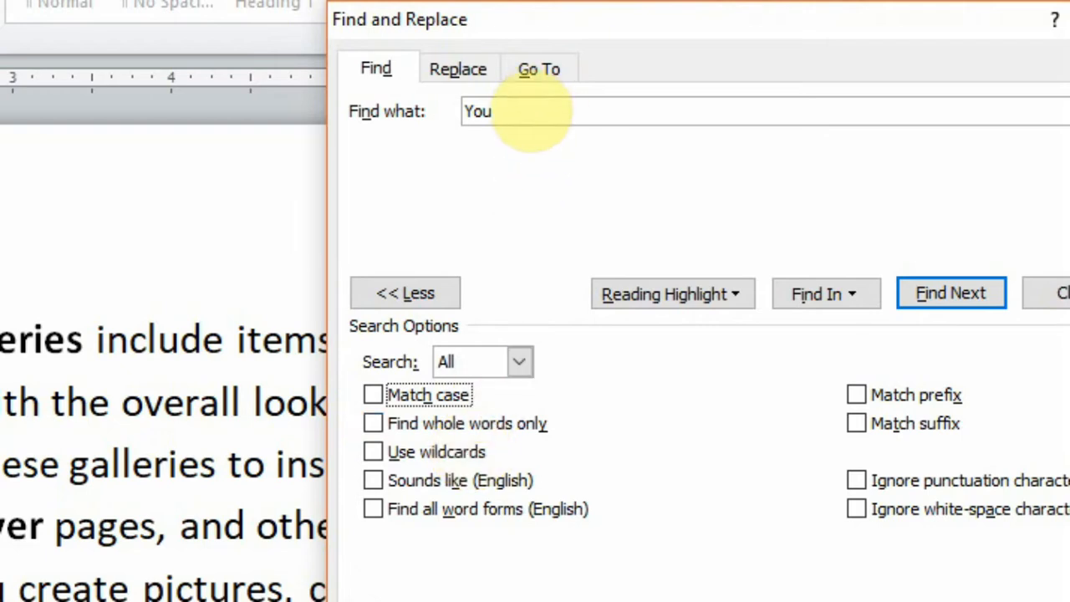
click(532, 113)
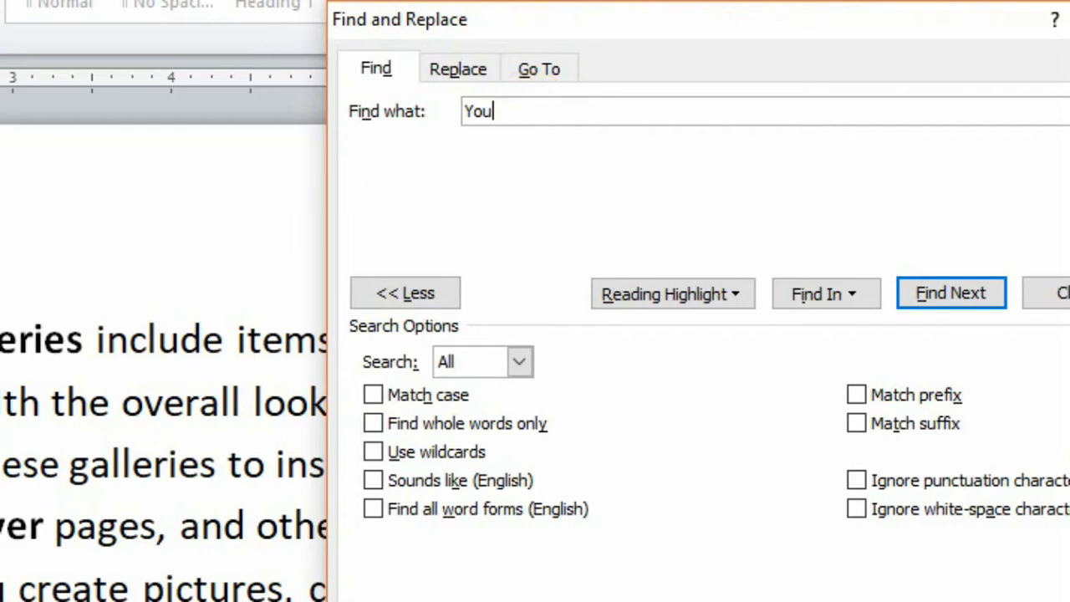
click(5, 338)
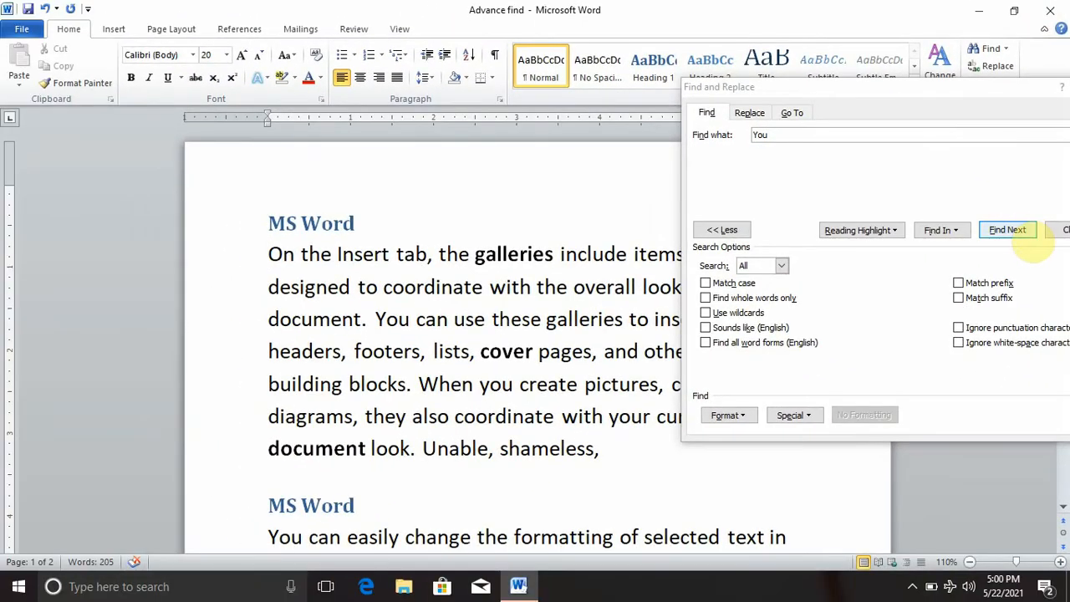
click(1021, 230)
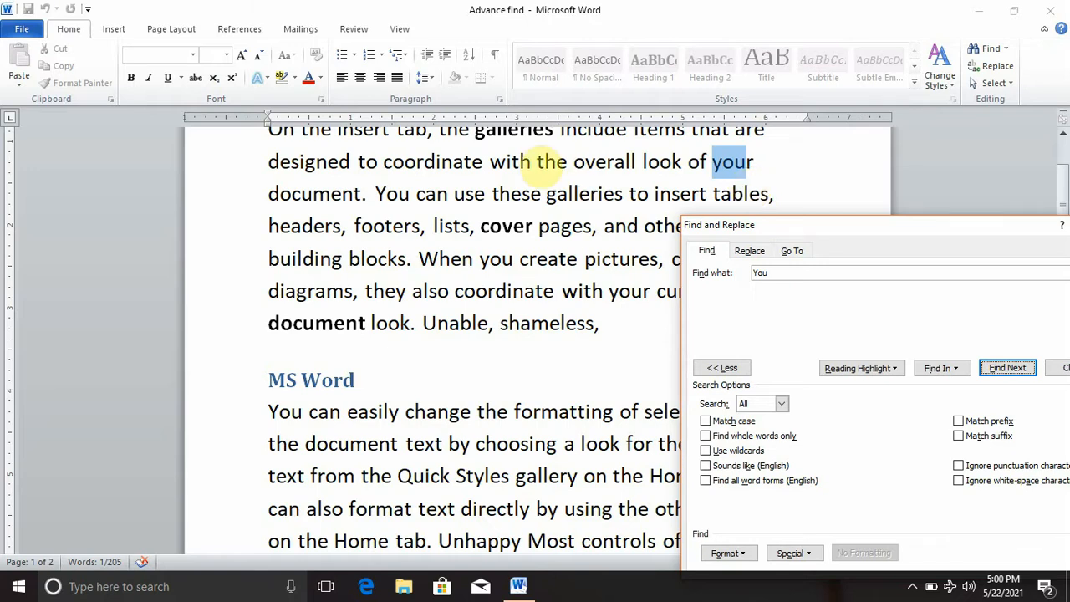
Return the cursor to the document's start, restrict the search to whole words, and find the first two matches of "You"
click(351, 192)
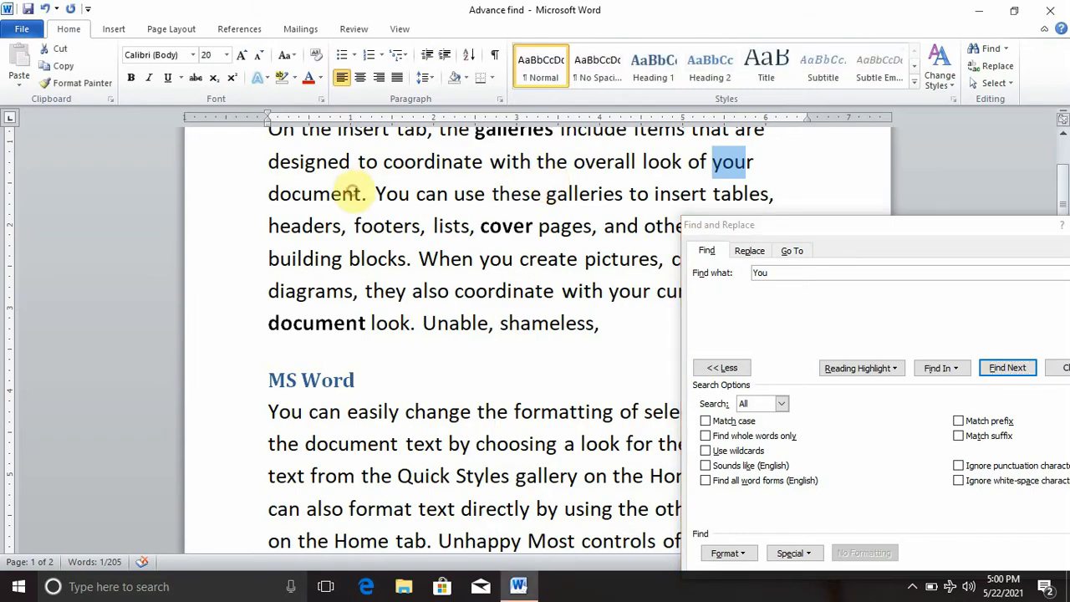
key(ctrl+Home)
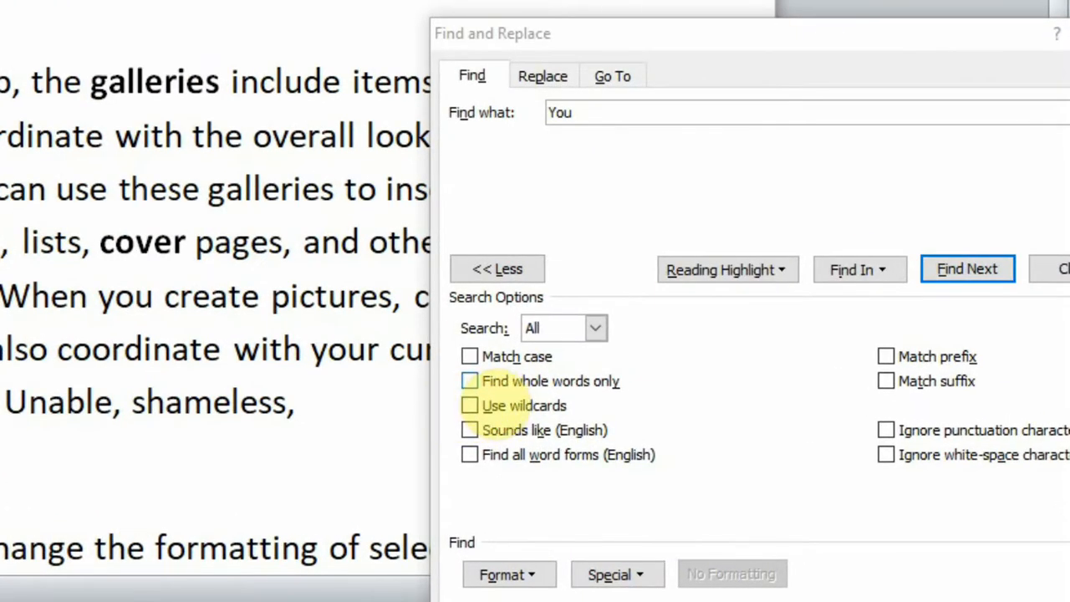
click(648, 423)
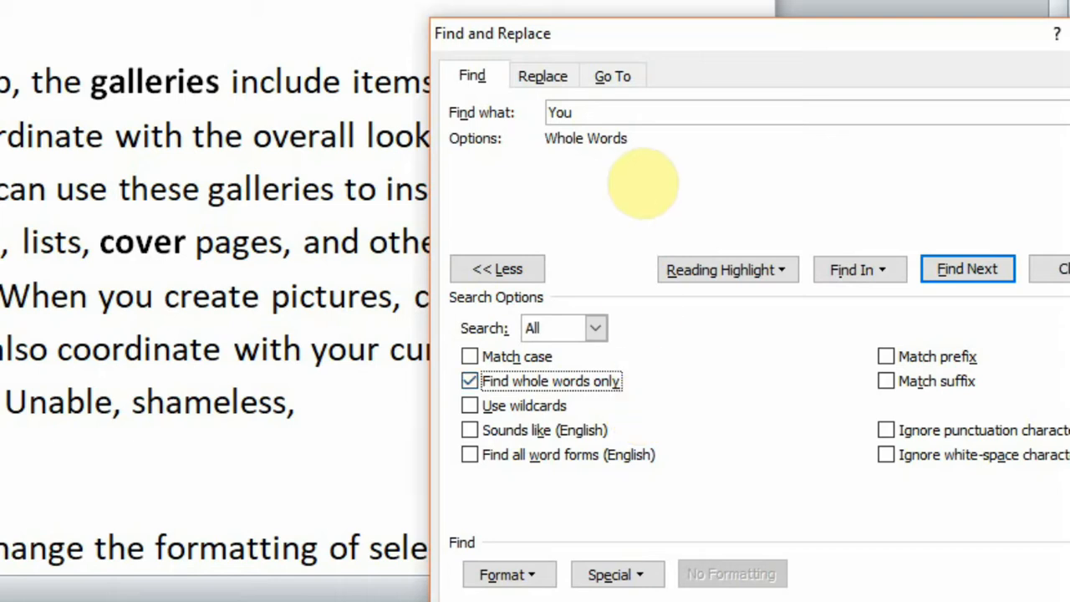
click(599, 113)
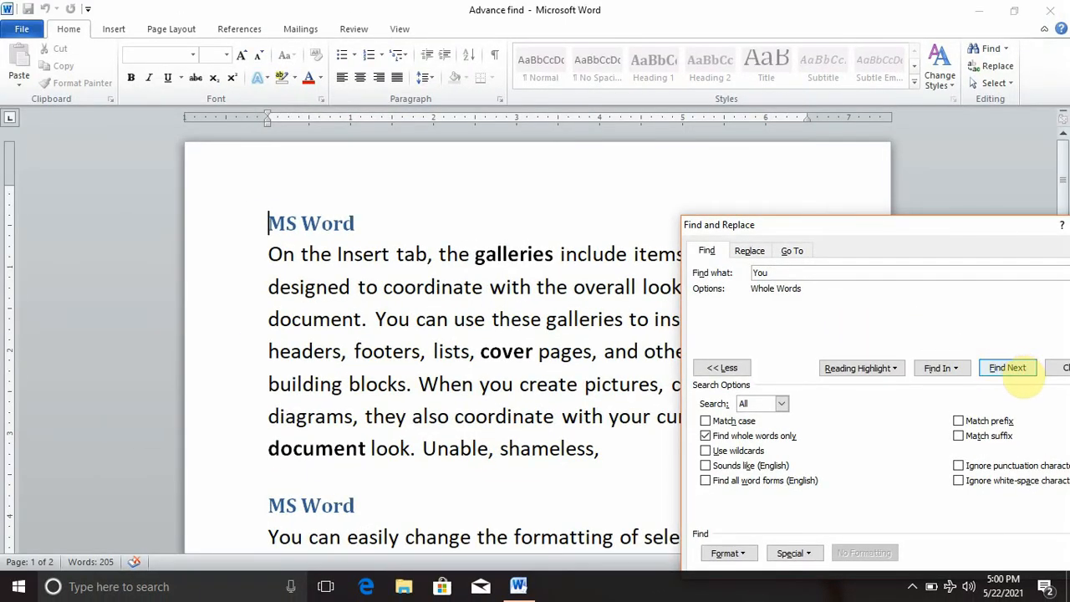
click(1010, 372)
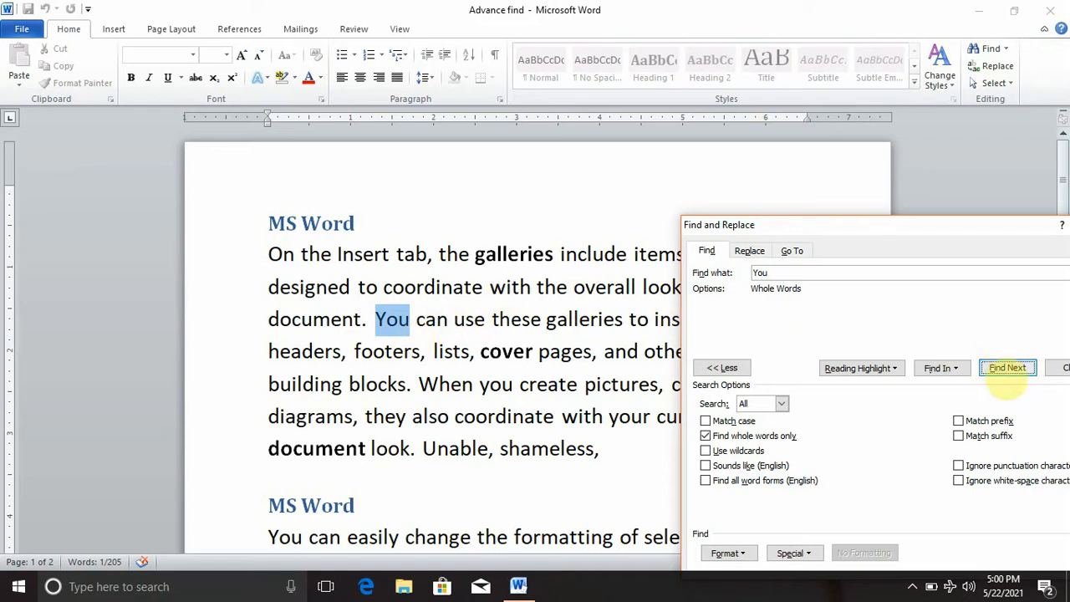
click(1008, 373)
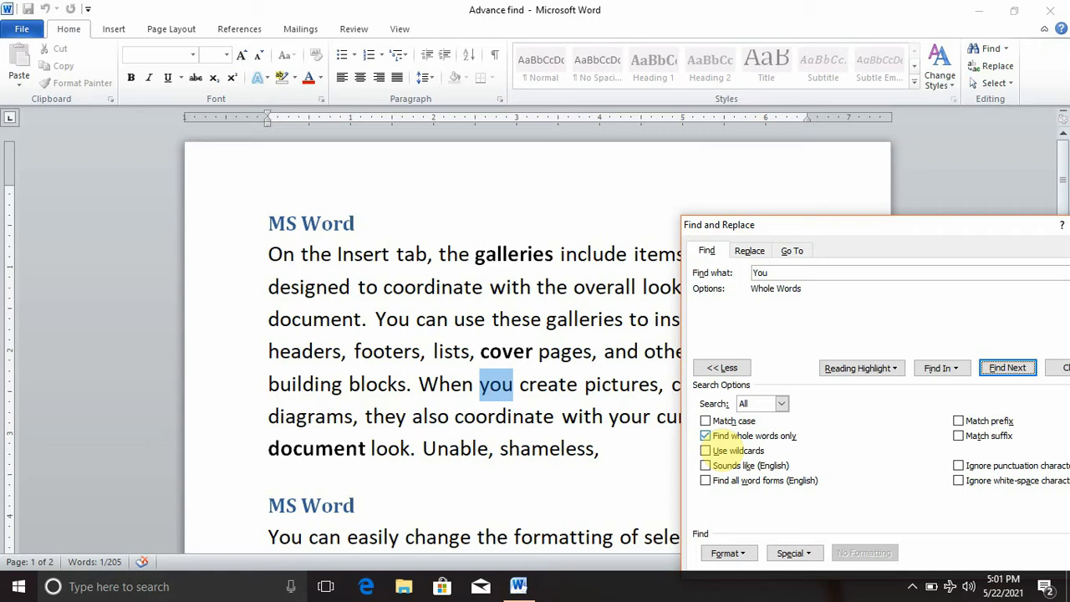
Turn off whole-word matching and enable wildcards for the search
click(706, 436)
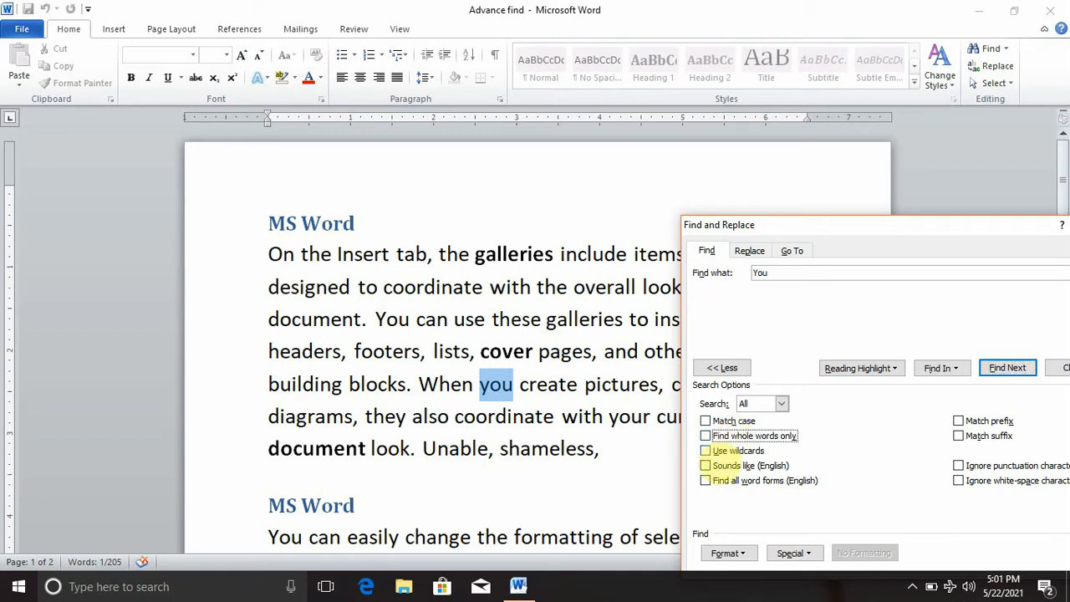
click(282, 251)
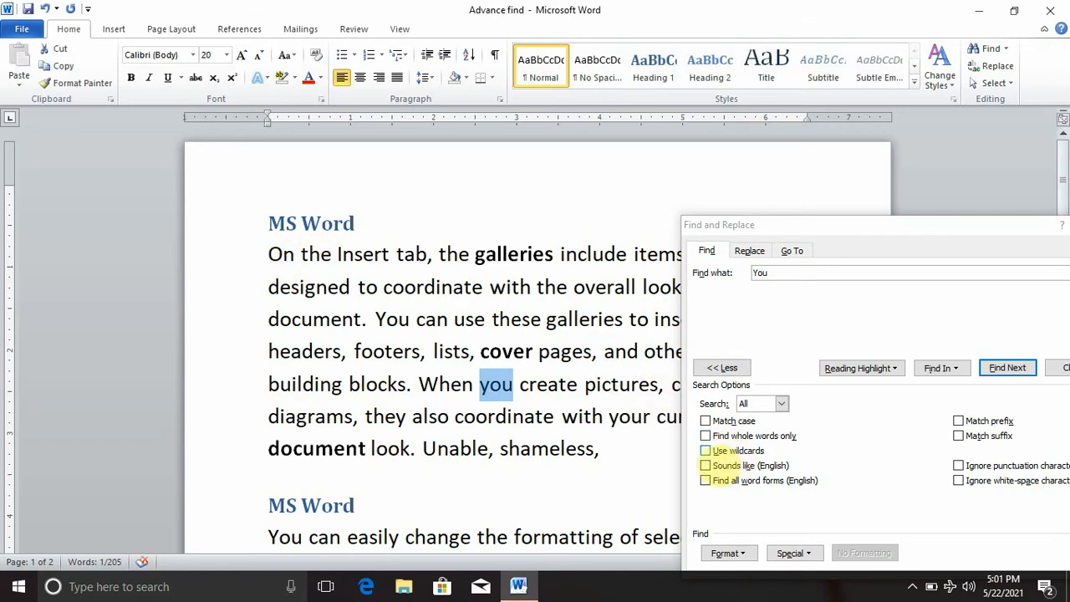
click(705, 451)
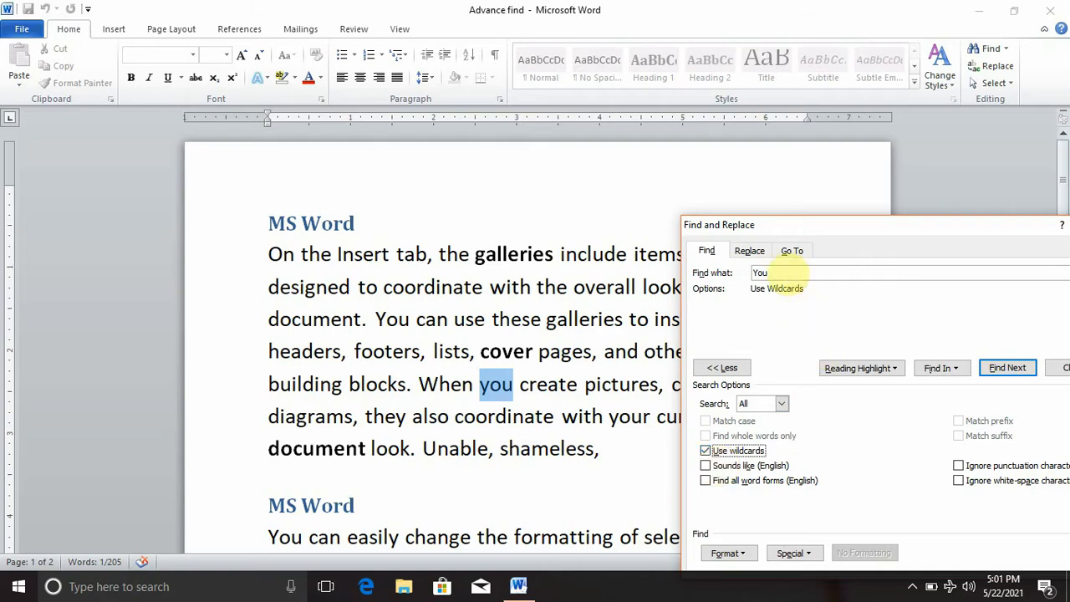
Replace the search text with "chan??" and find wildcard matches from the start of the first body paragraph
click(786, 273)
key(BackSpace)
key(BackSpace)
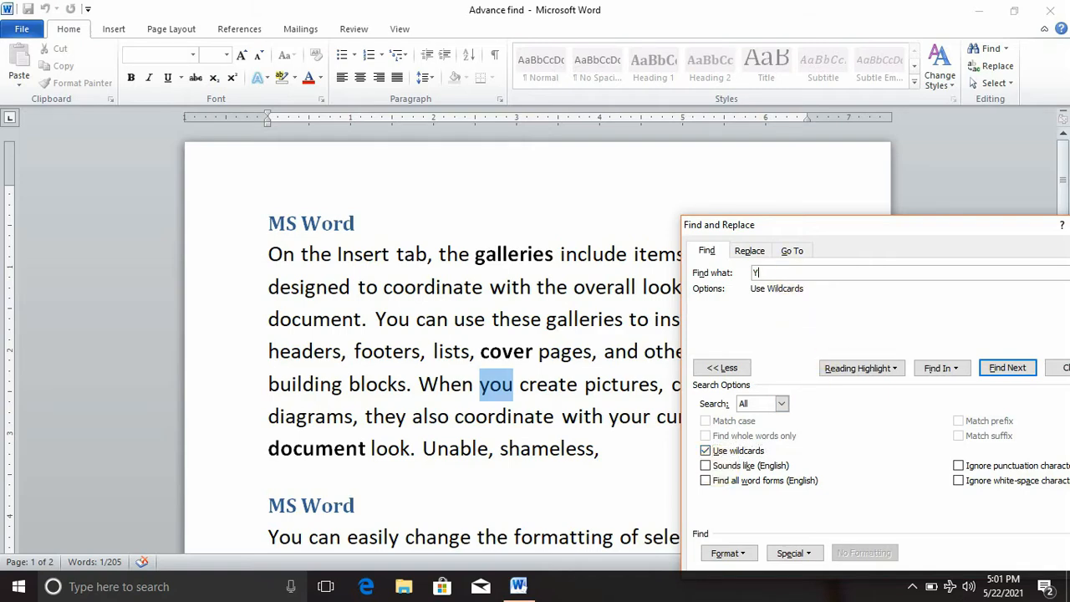
key(BackSpace)
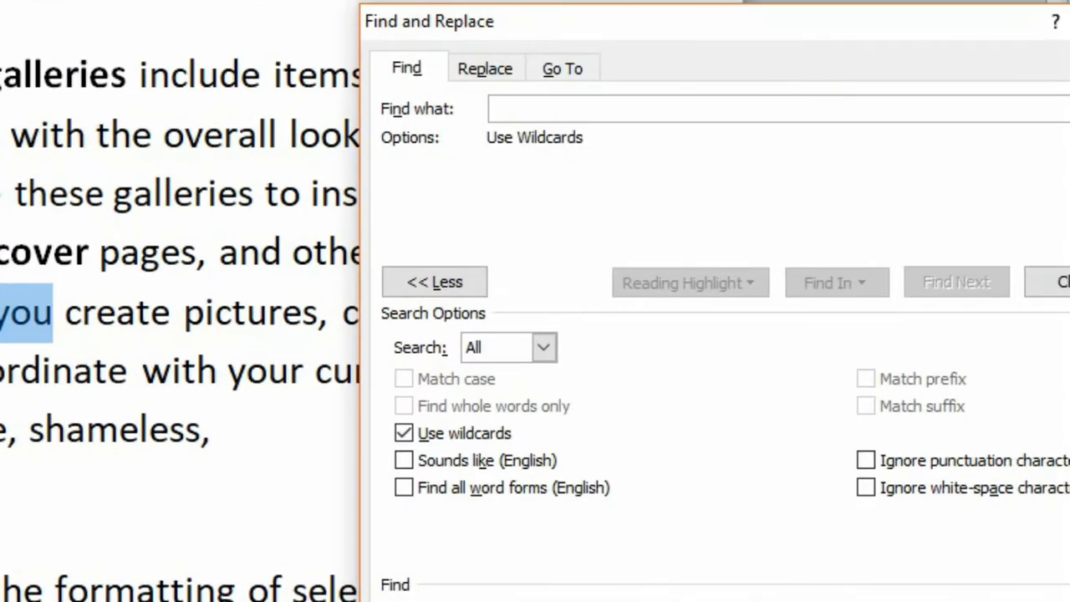
click(209, 431)
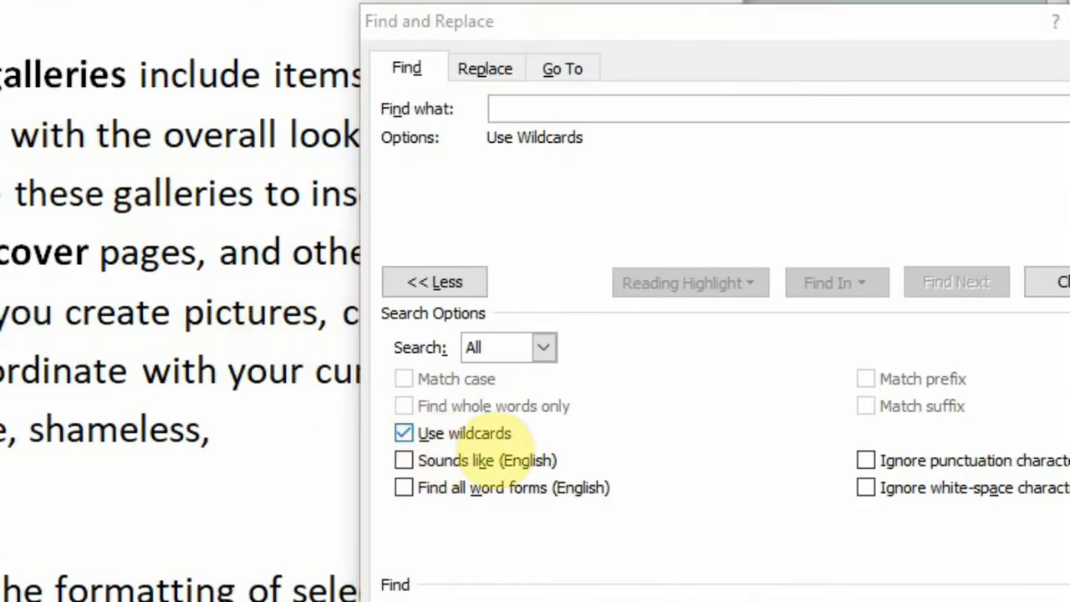
click(519, 105)
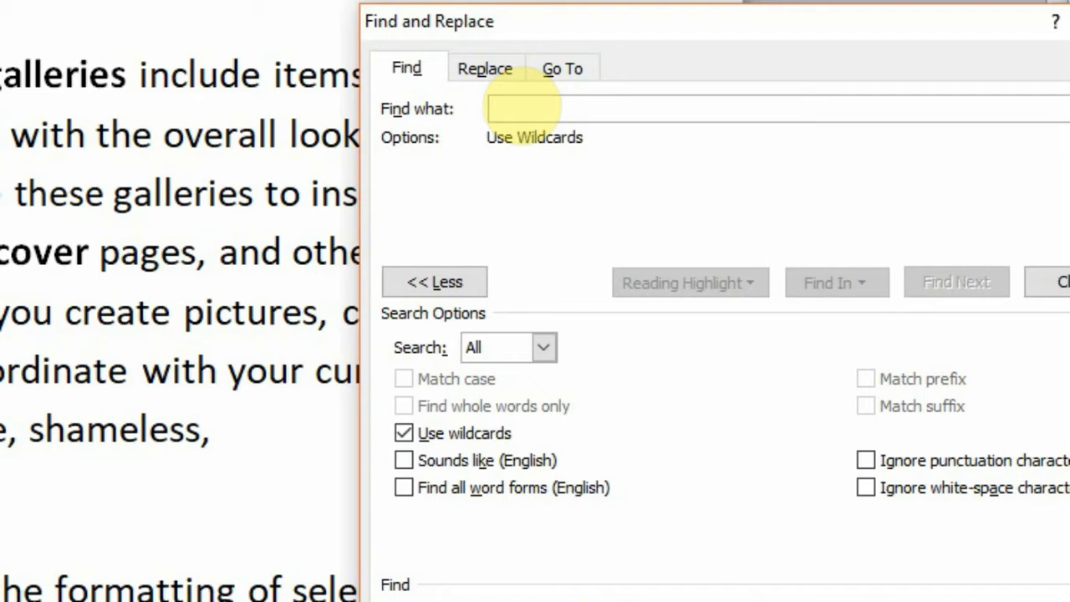
text(ch)
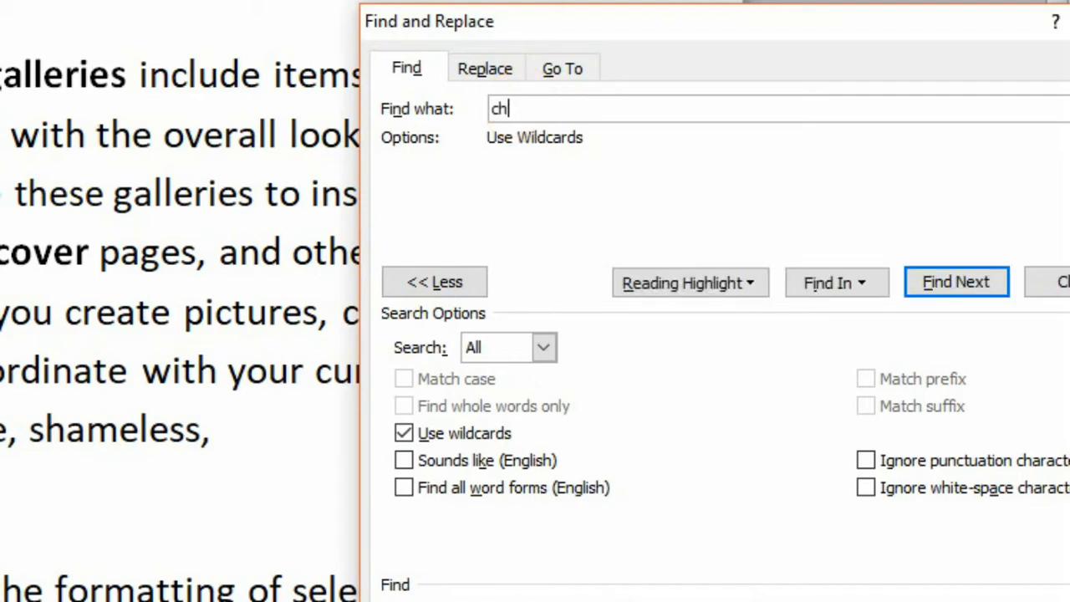
text(an??)
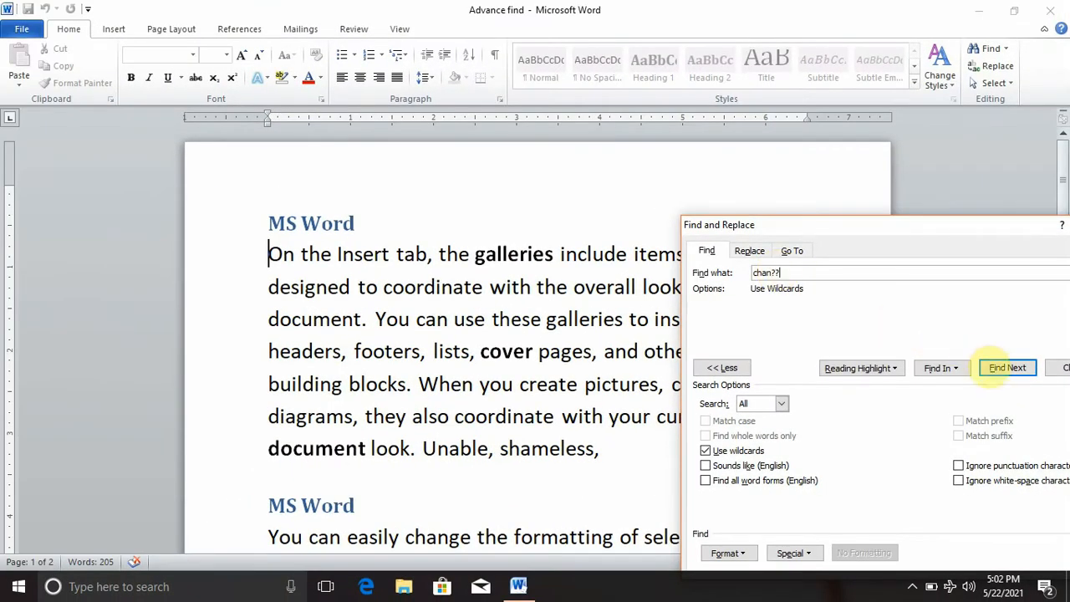
click(1009, 369)
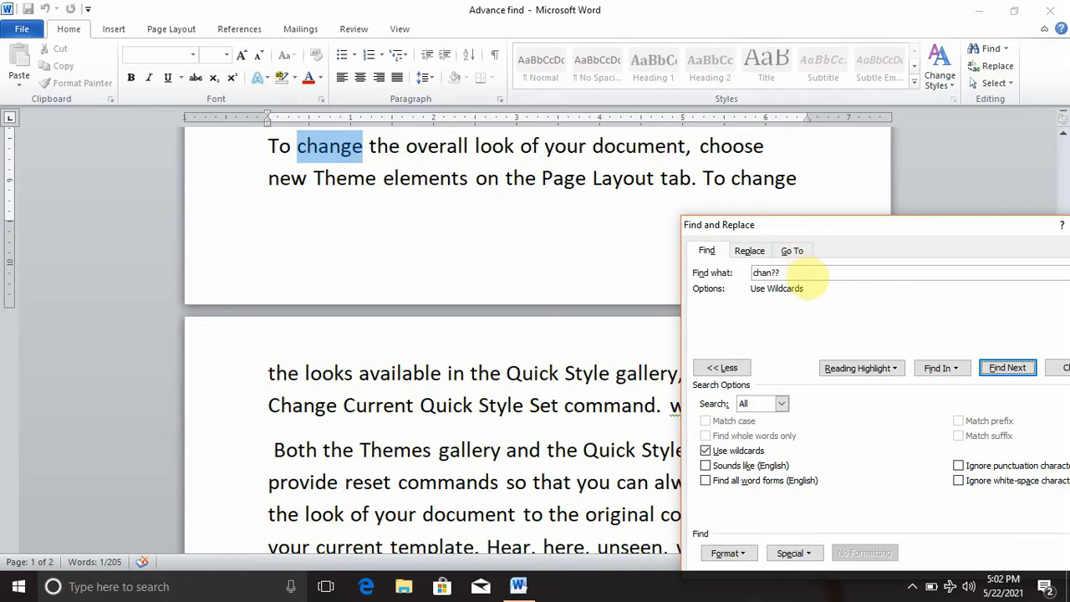
Replace the search text with "y?u" and find the next two wildcard matches
click(795, 273)
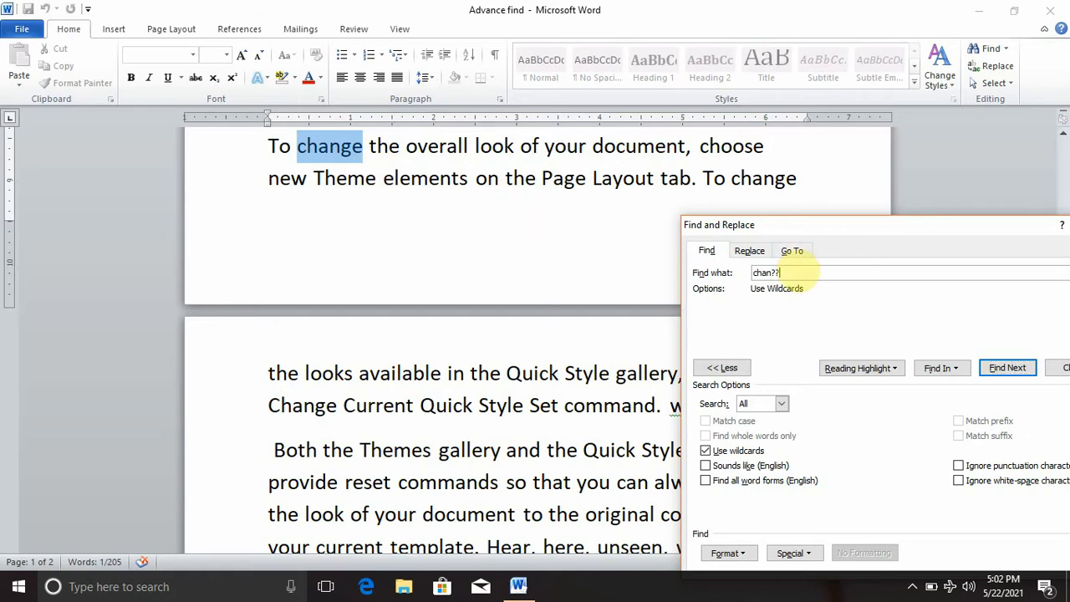
key(BackSpace)
key(BackSpace)
key(BackSpace)
key(BackSpace)
key(BackSpace)
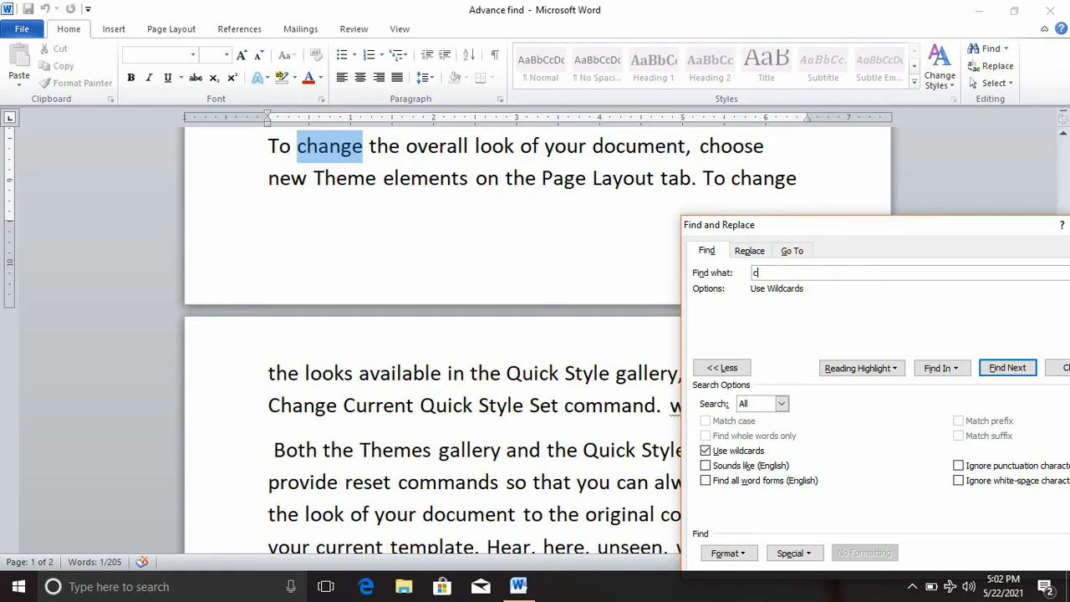
key(BackSpace)
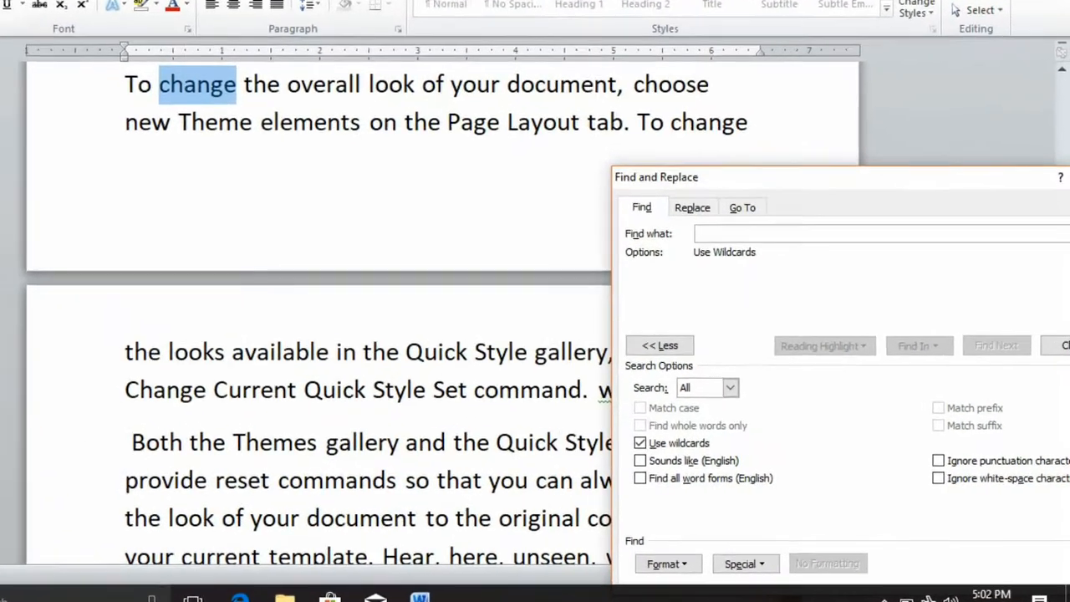
text(y?)
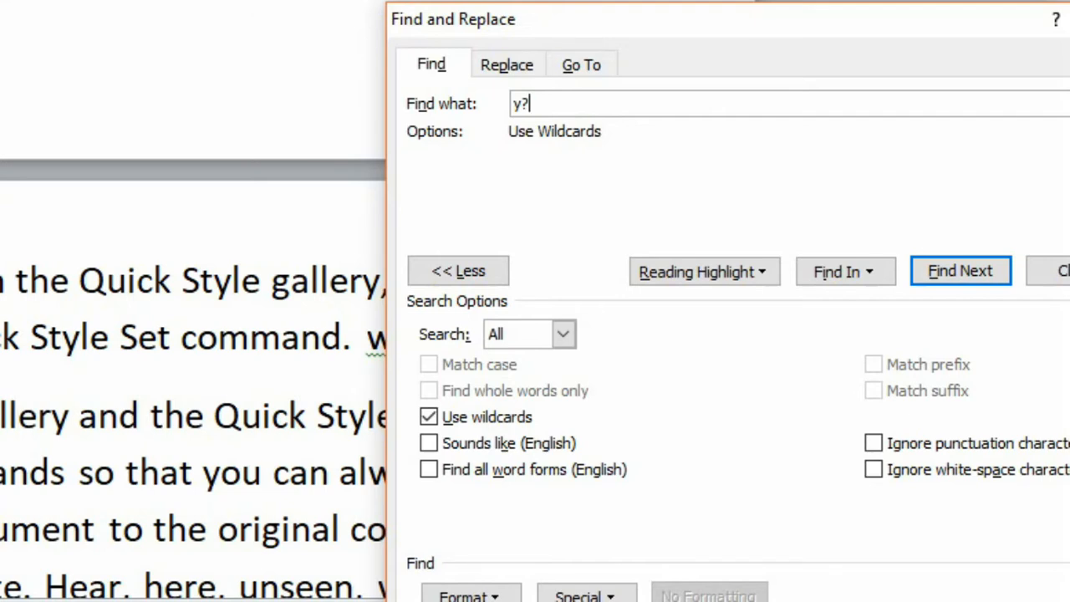
text(u)
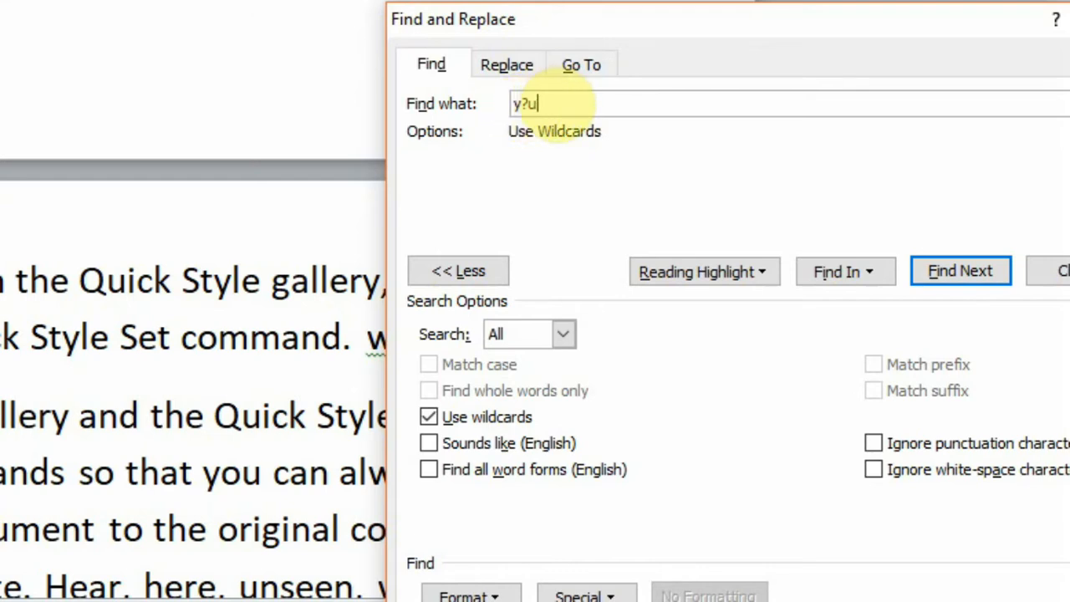
click(556, 104)
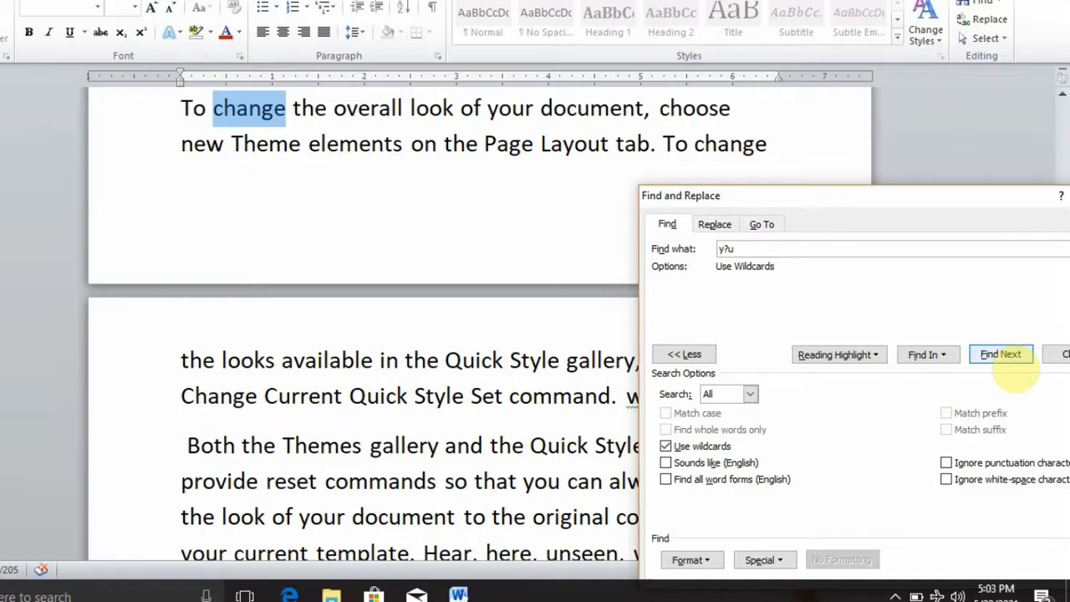
click(970, 276)
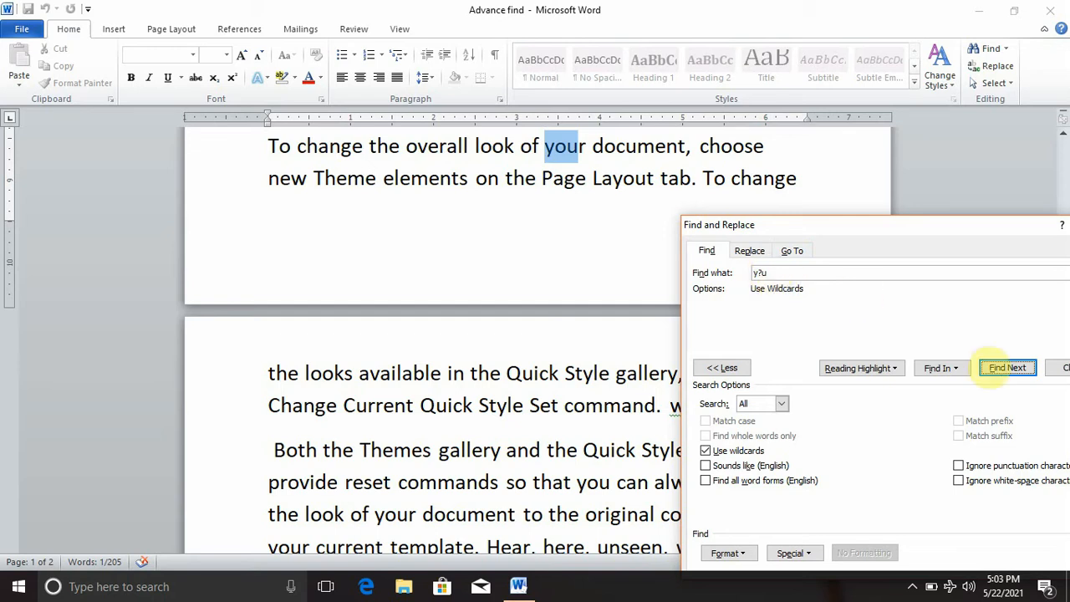
click(1007, 369)
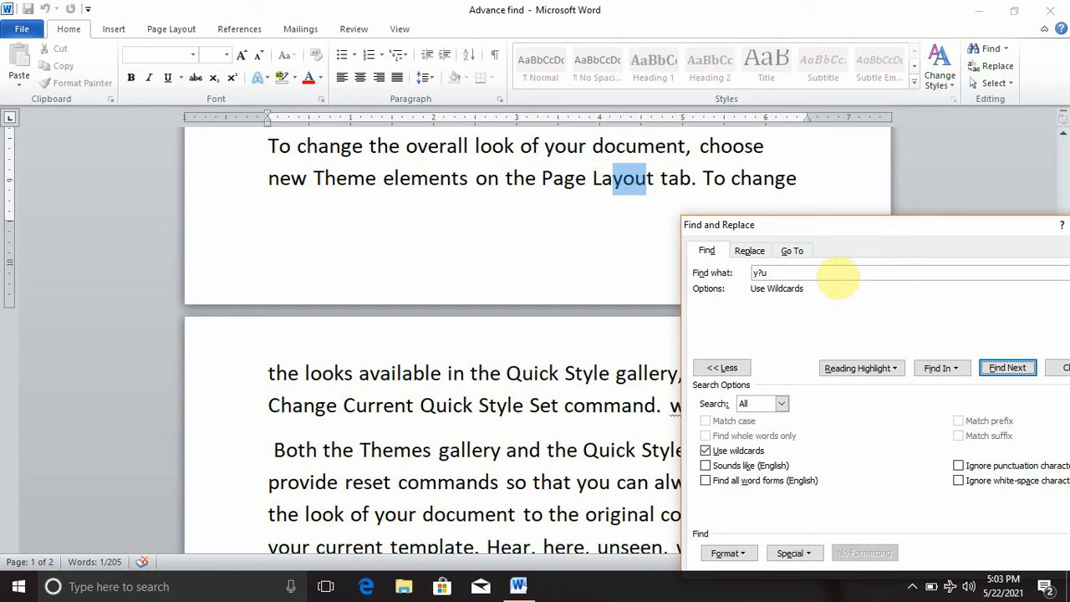
Change the search text to "y??r" and find the first two wildcard matches from the document's start
click(836, 274)
key(BackSpace)
key(BackSpace)
key(BackSpace)
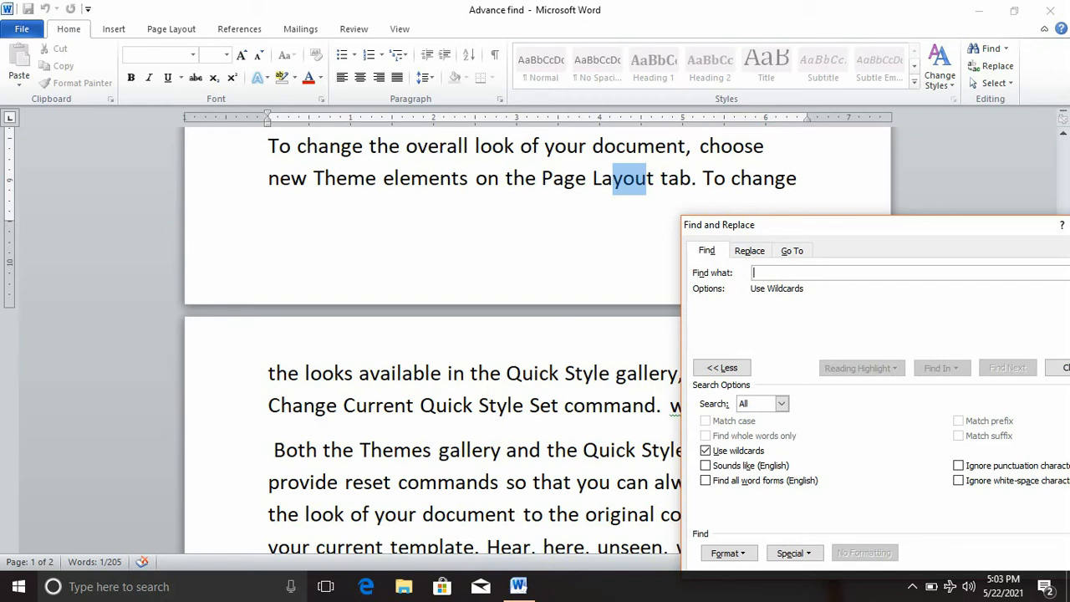
text(y)
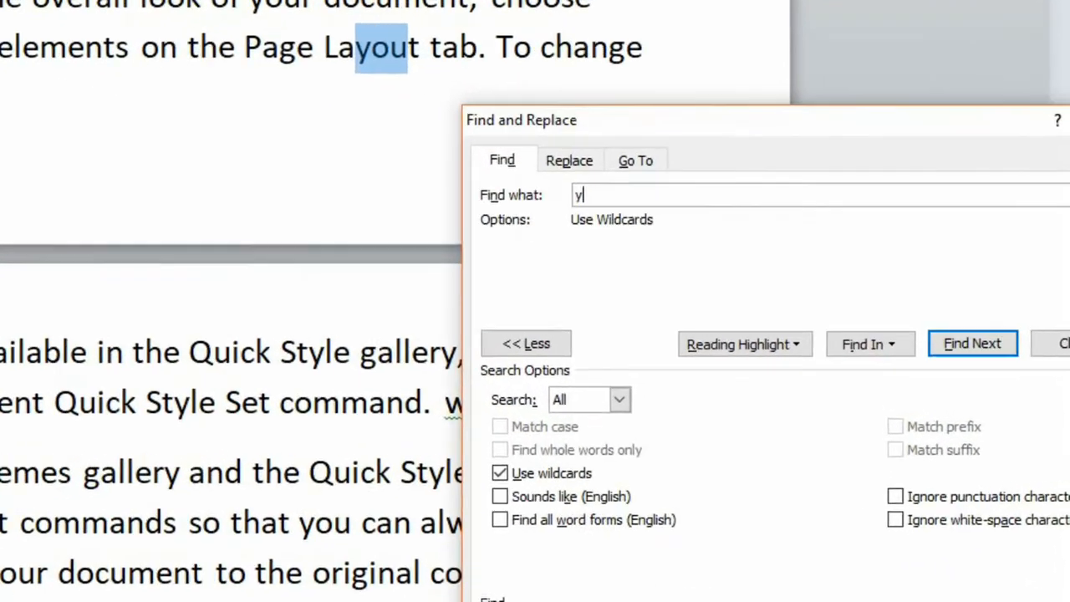
text(??)
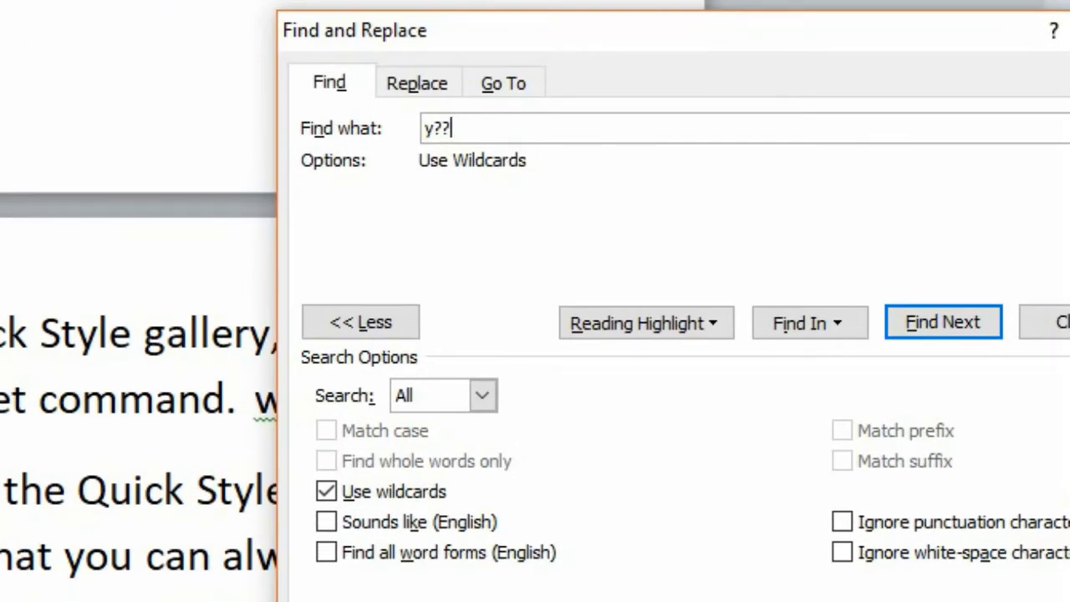
text(r)
click(3, 39)
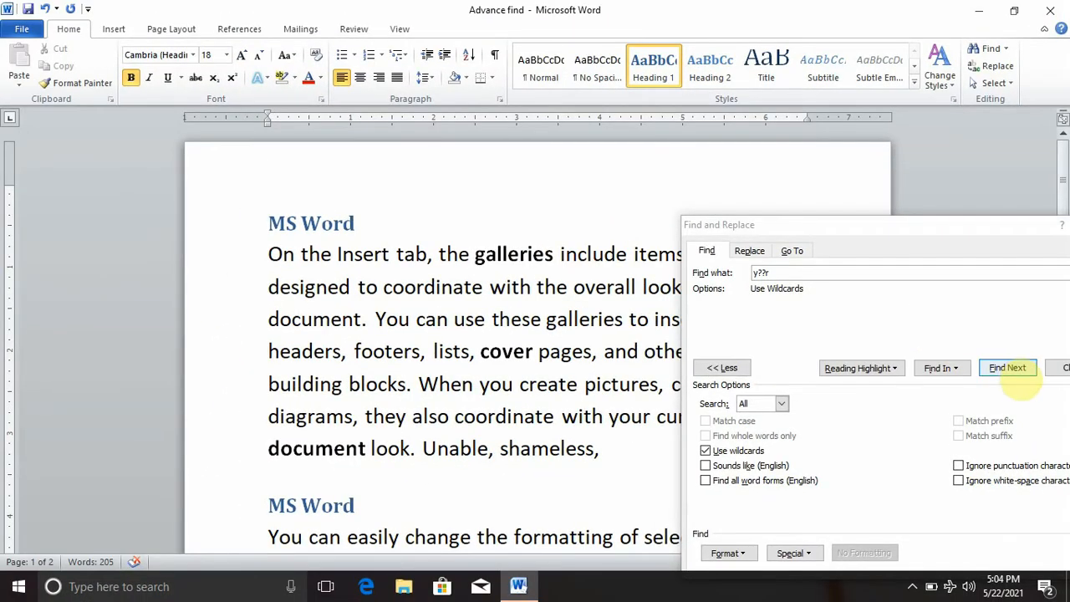
click(1009, 368)
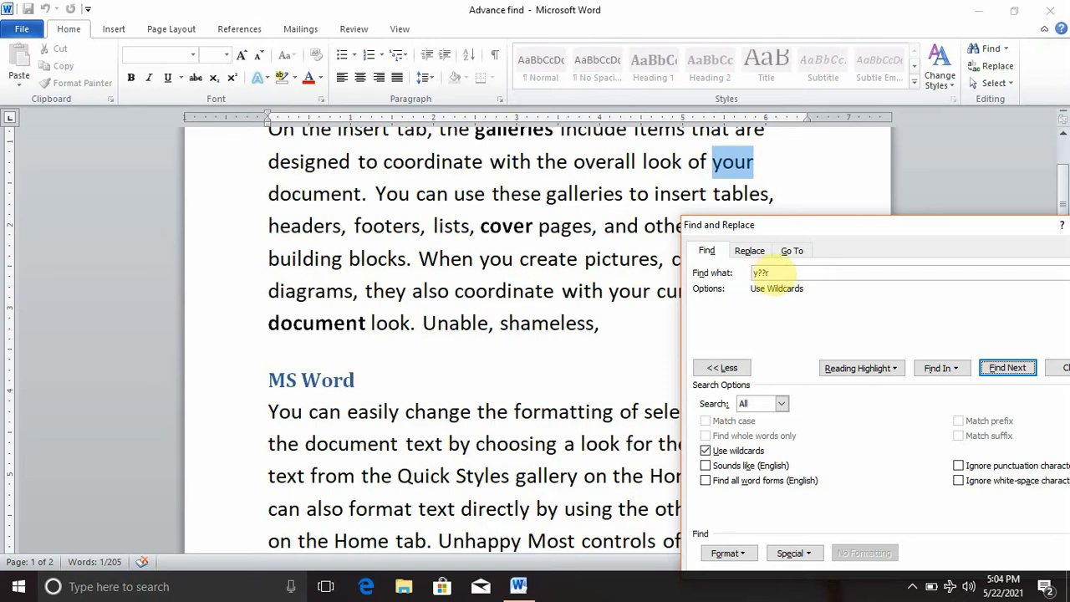
click(1008, 367)
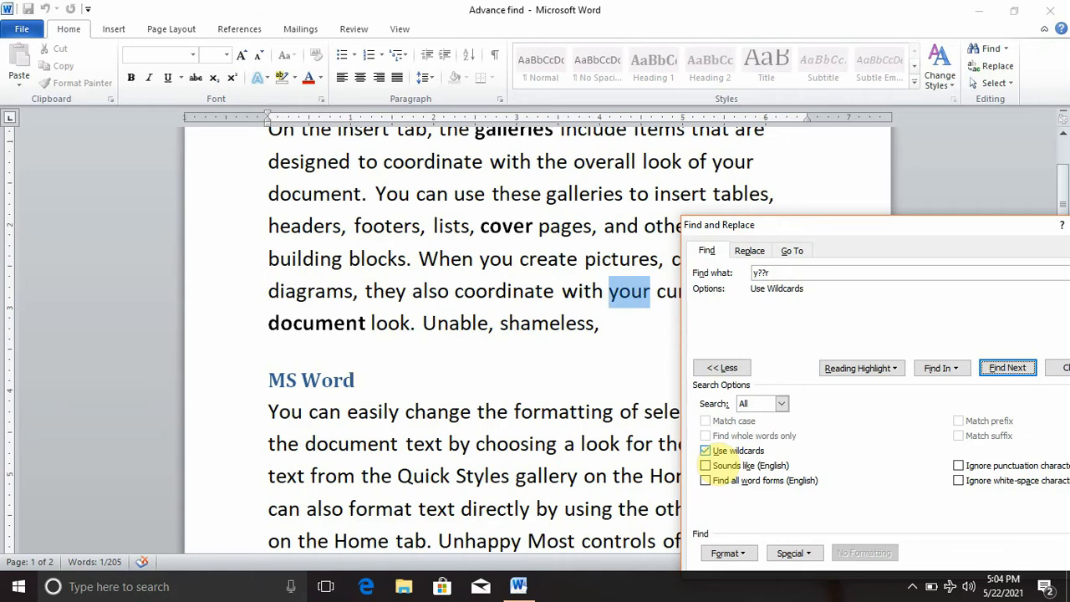
Clear the search text, toggling the wildcards option off and back on
click(705, 451)
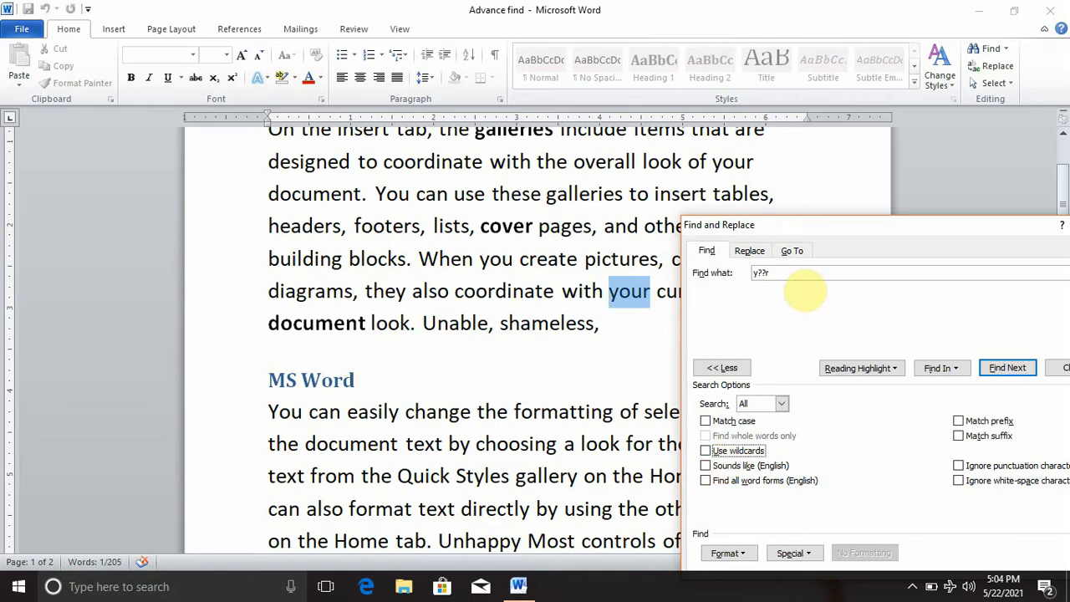
click(791, 274)
key(BackSpace)
key(BackSpace)
key(BackSpace)
key(BackSpace)
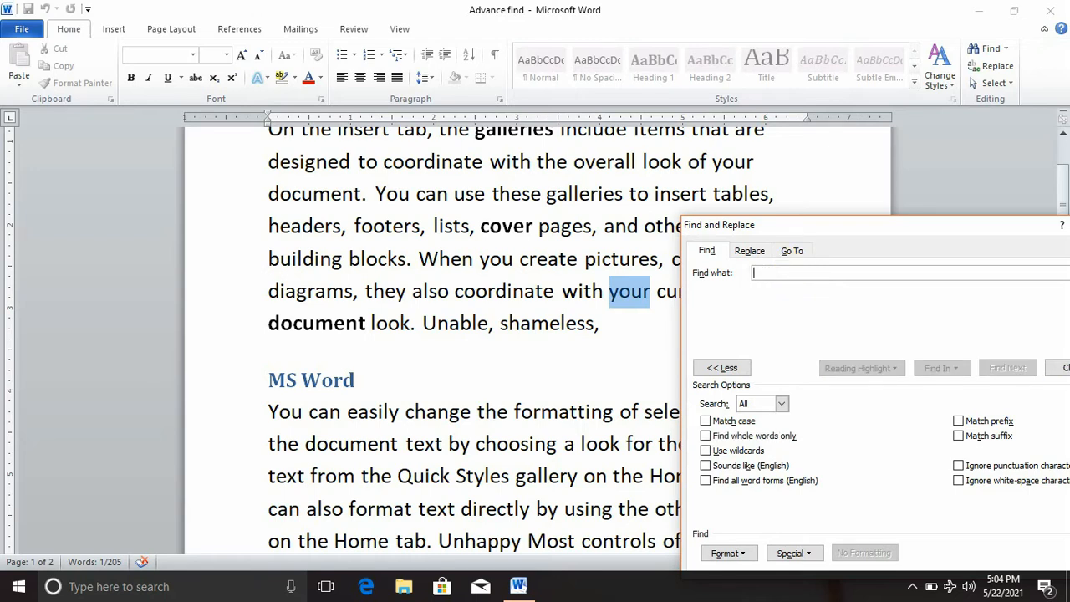
click(705, 451)
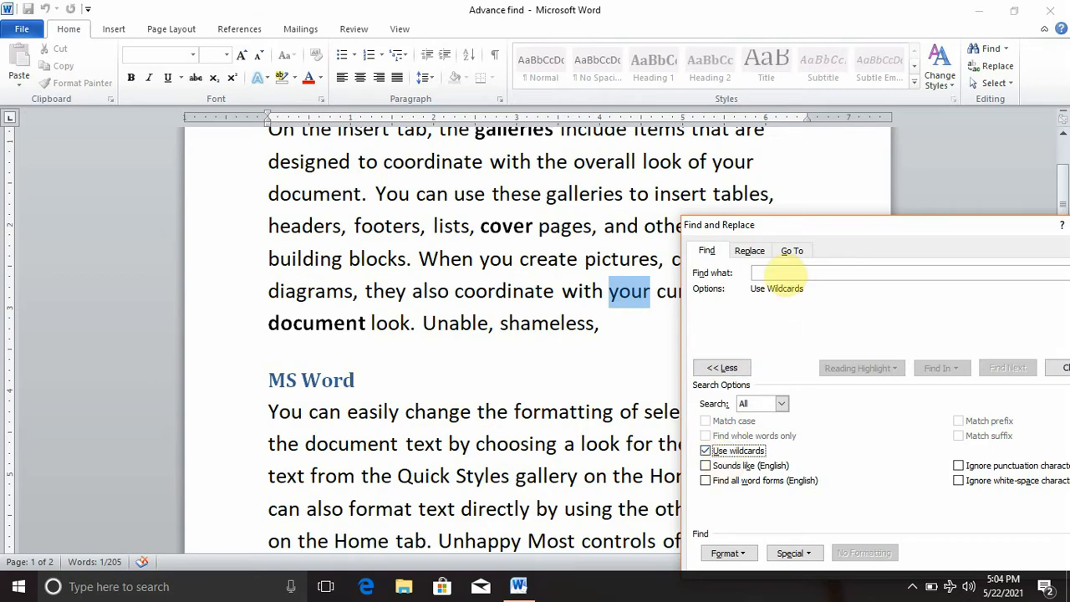
Return the cursor to the document's start and find the first two wildcard matches of "f*g"
click(441, 254)
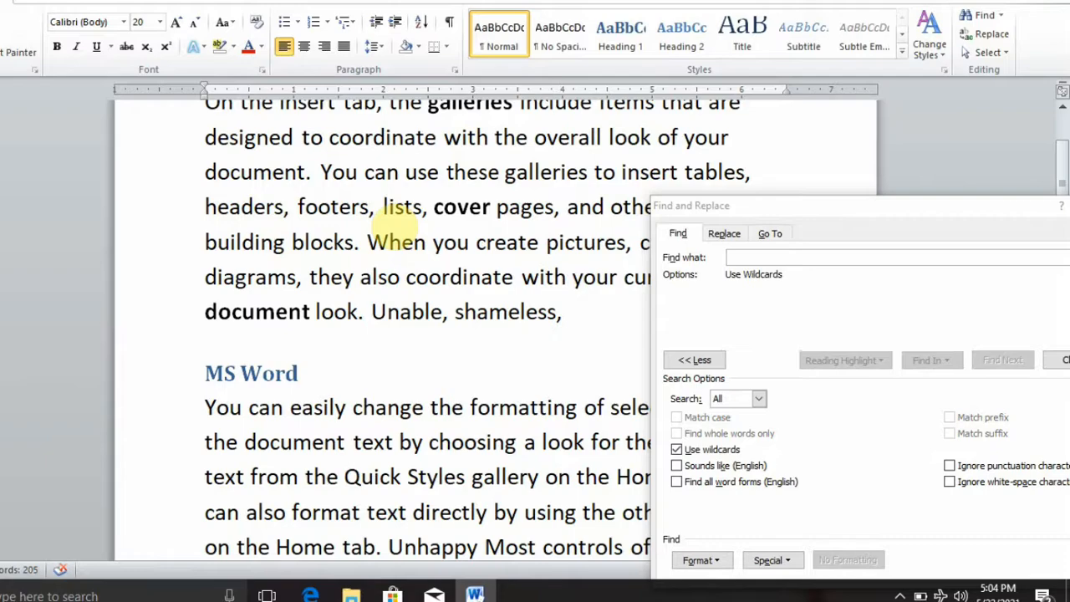
scroll(441, 245, up, 2)
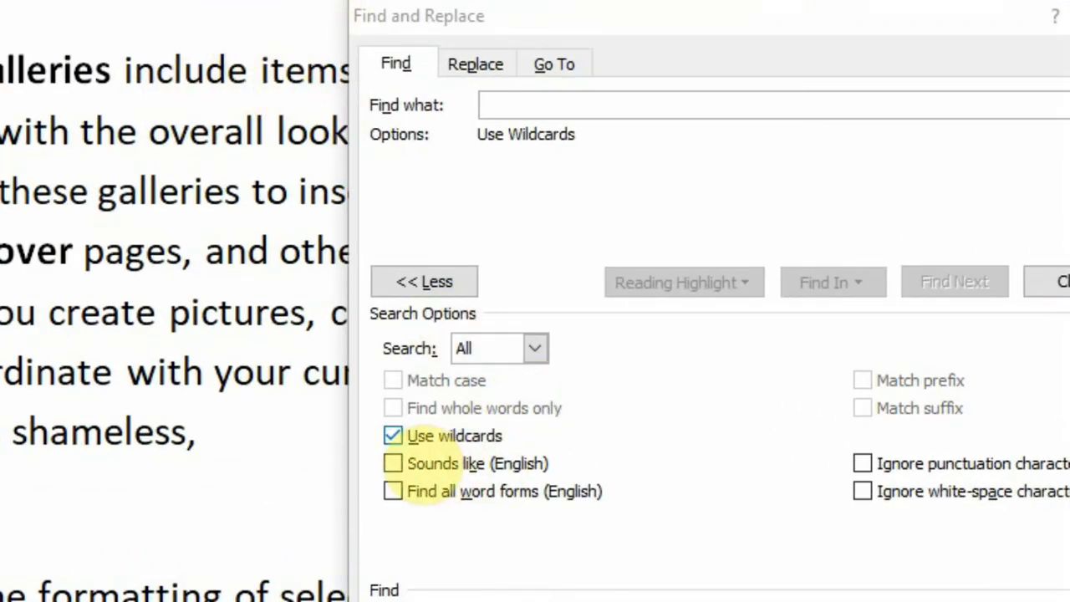
click(514, 105)
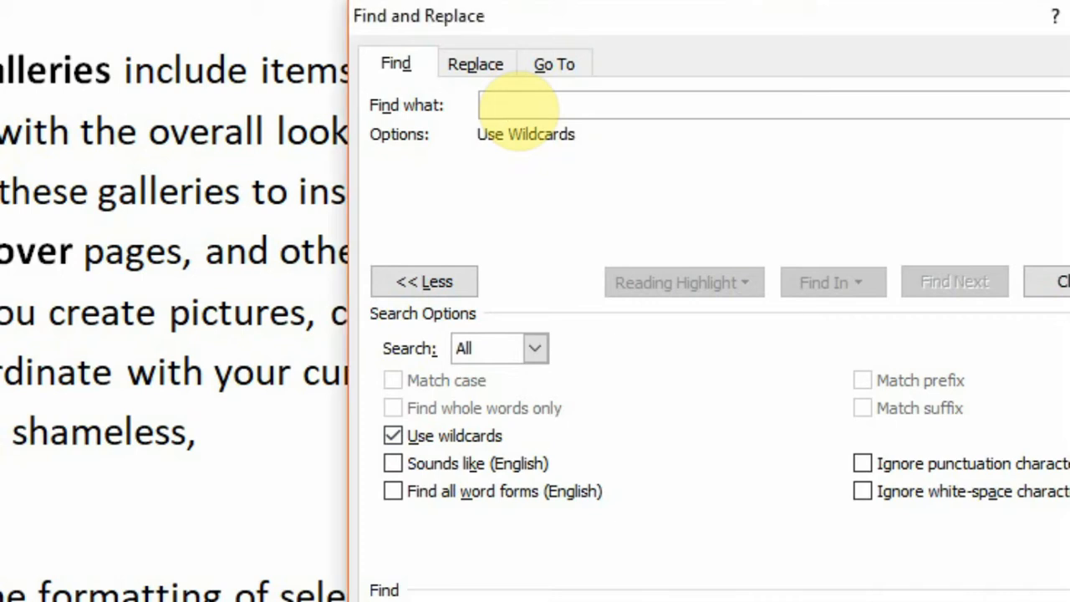
text(f)
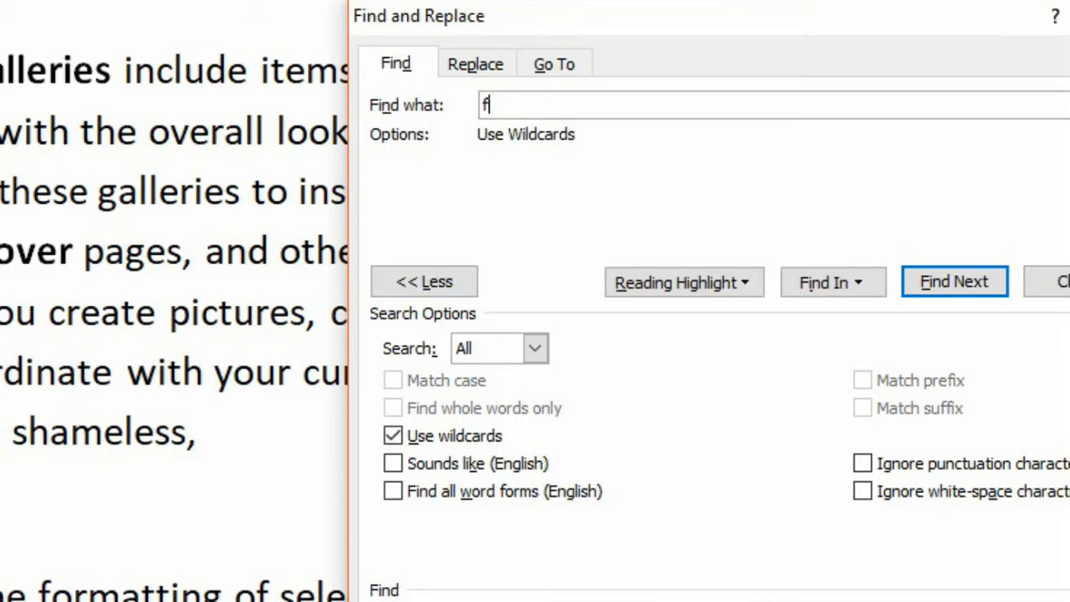
text(8)
key(BackSpace)
text(*)
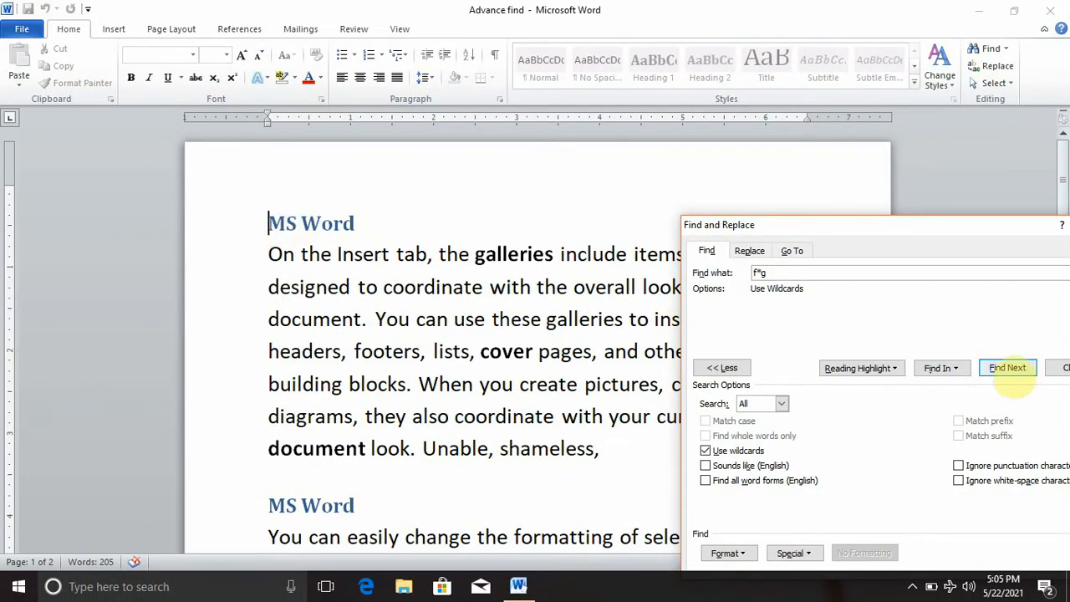
click(1008, 368)
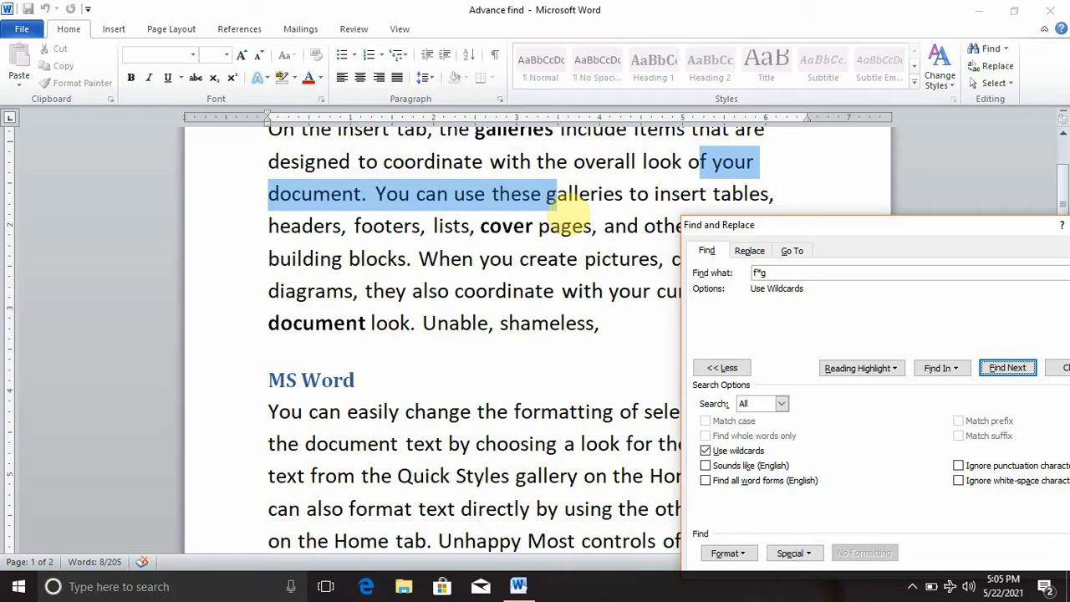
click(1008, 368)
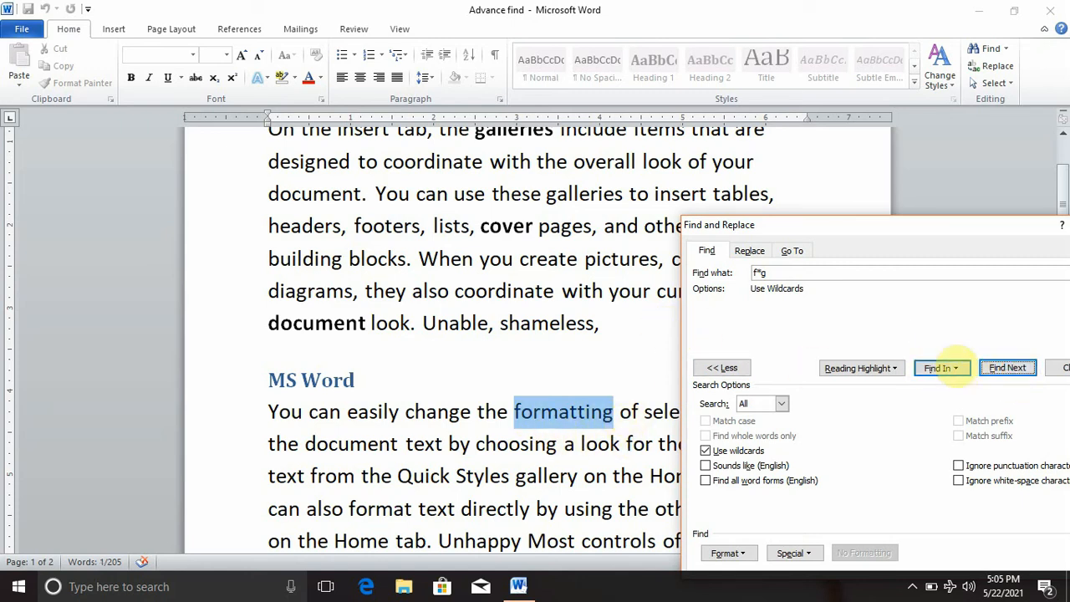
Clear the search text and turn off wildcards
click(787, 272)
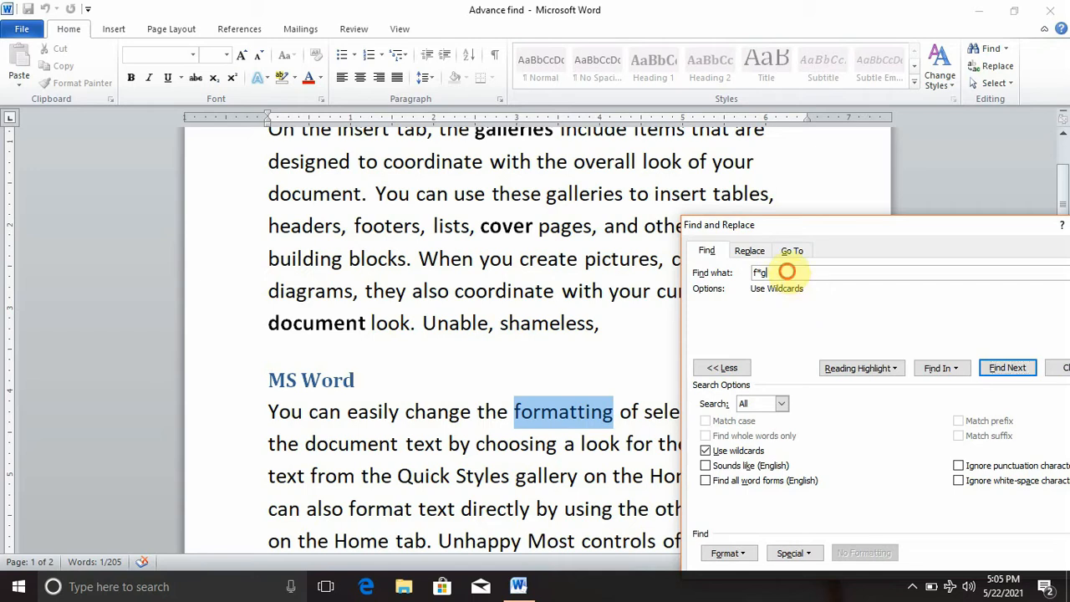
key(BackSpace)
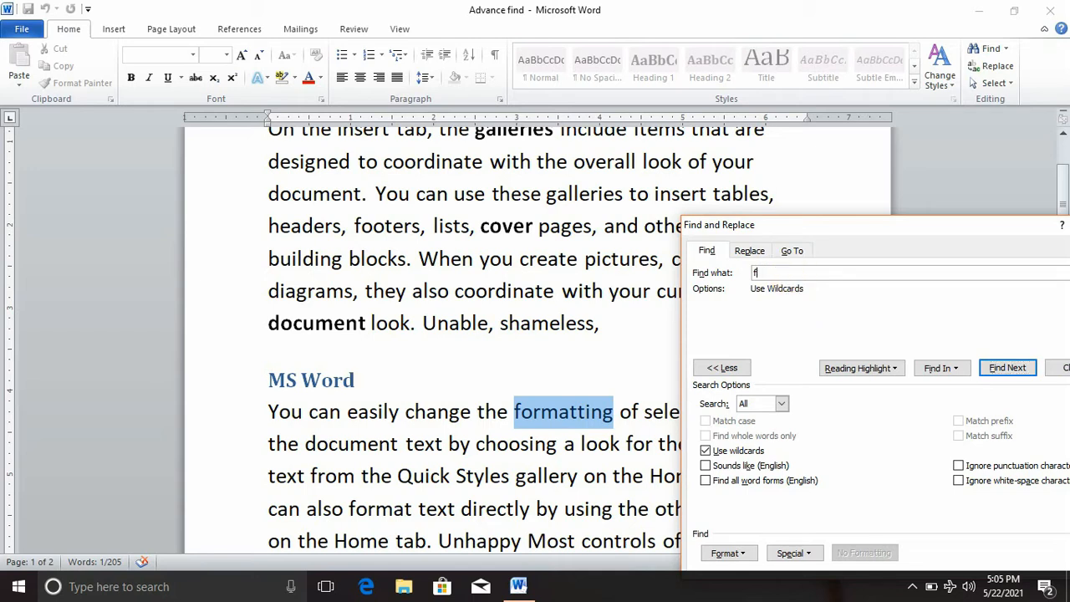
key(BackSpace)
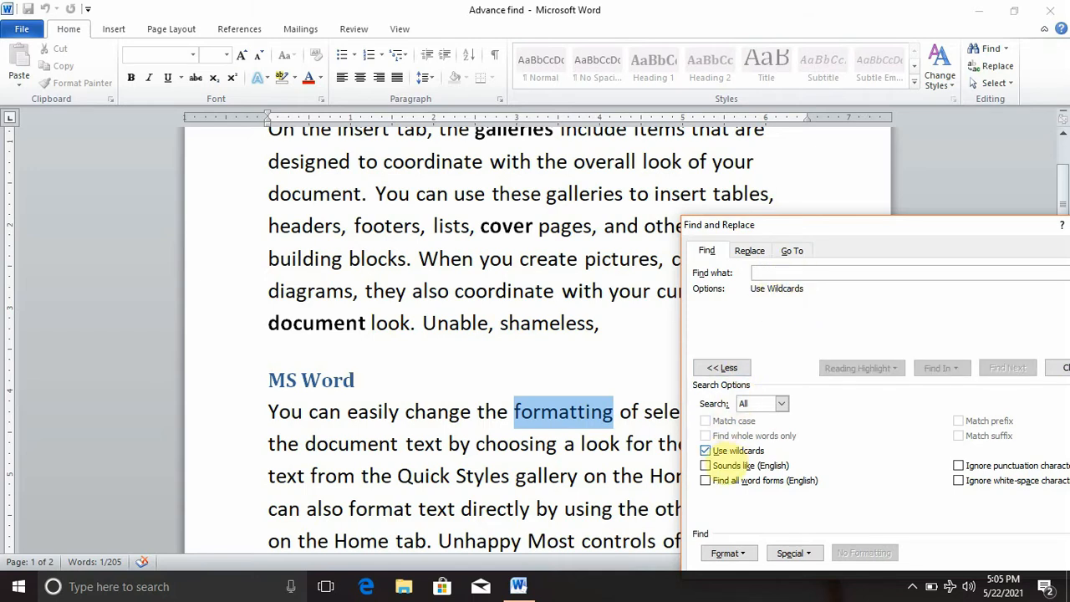
click(705, 451)
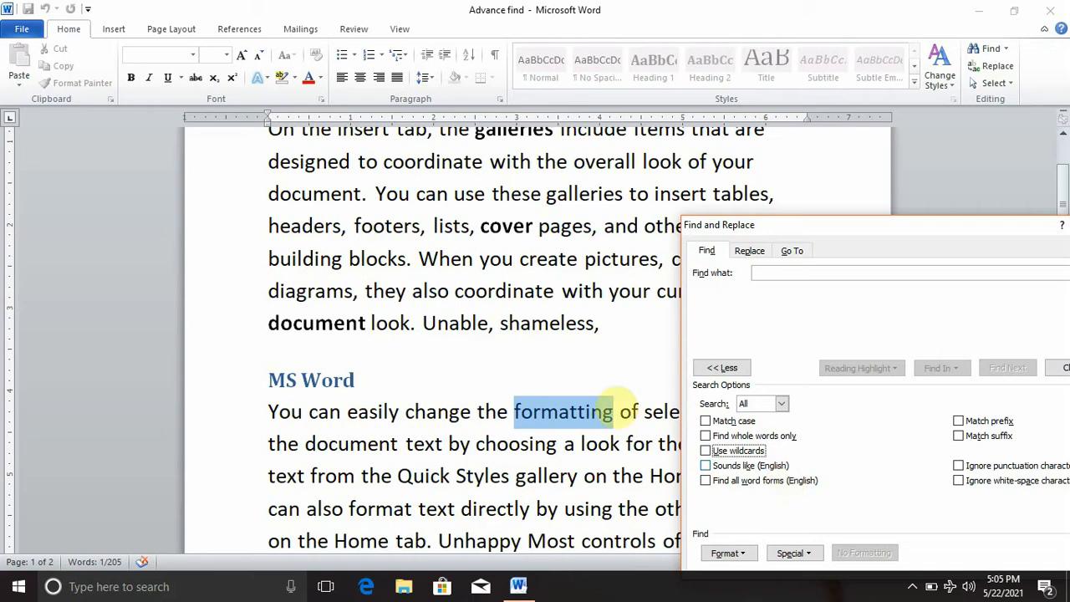
From the document's start, enable Sounds like (English) and find the first two matches of "right"
click(516, 341)
click(488, 321)
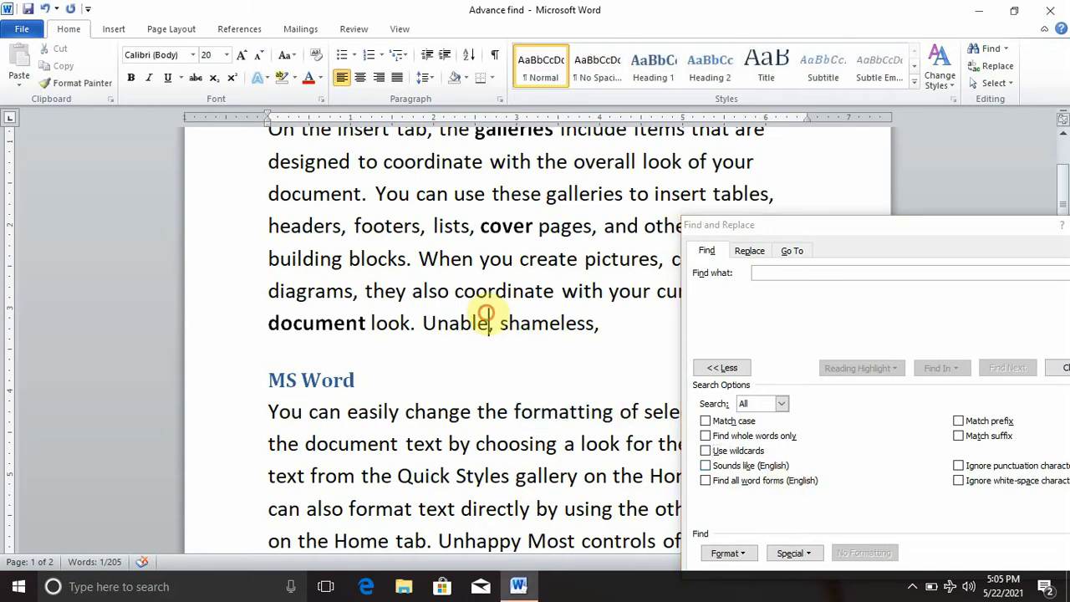
key(ctrl+Home)
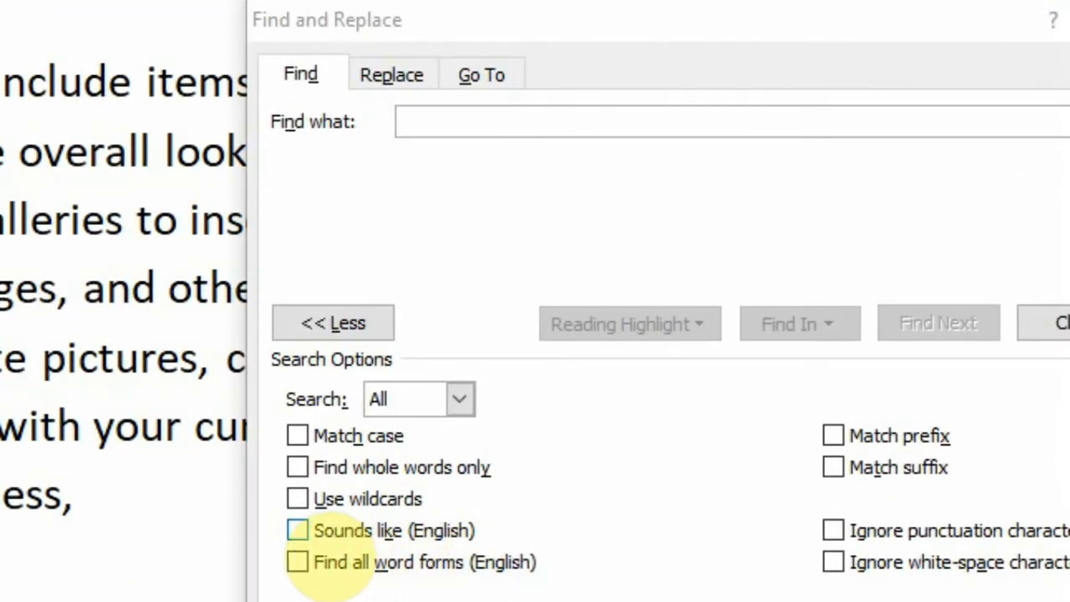
click(298, 530)
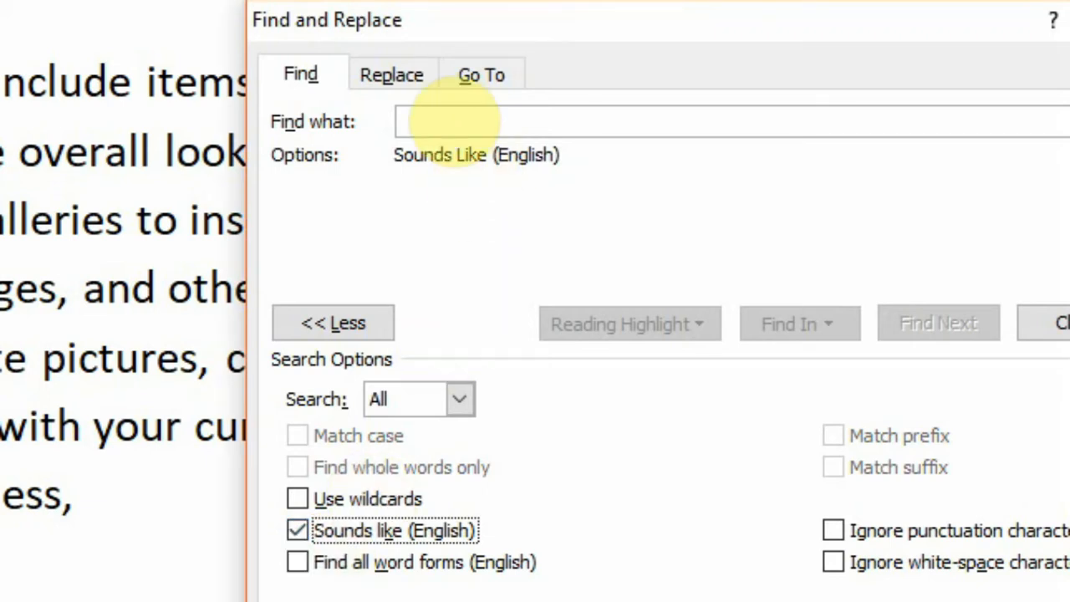
click(451, 119)
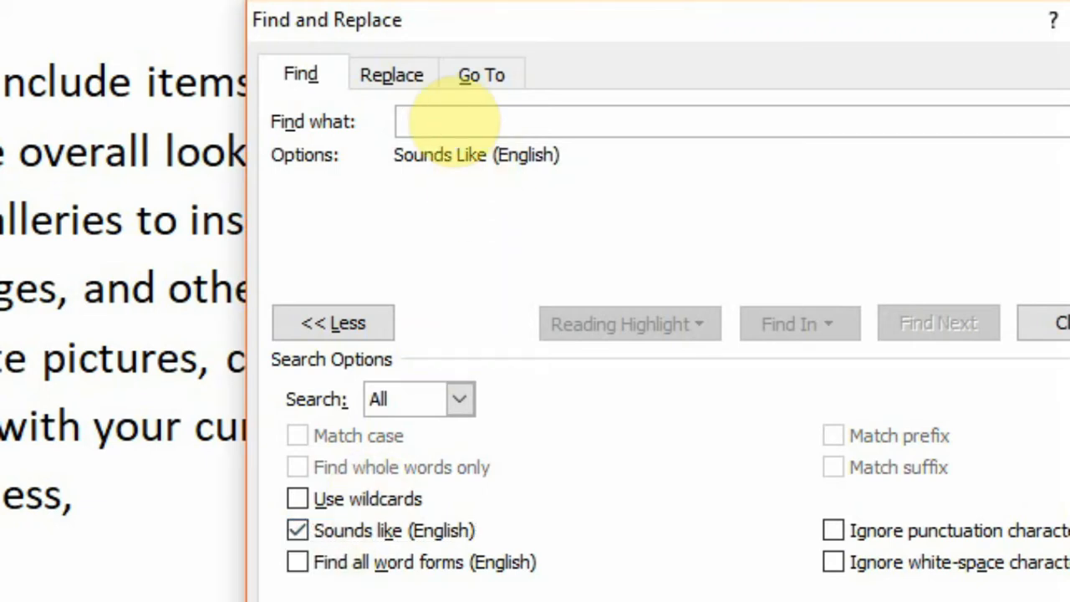
text(right)
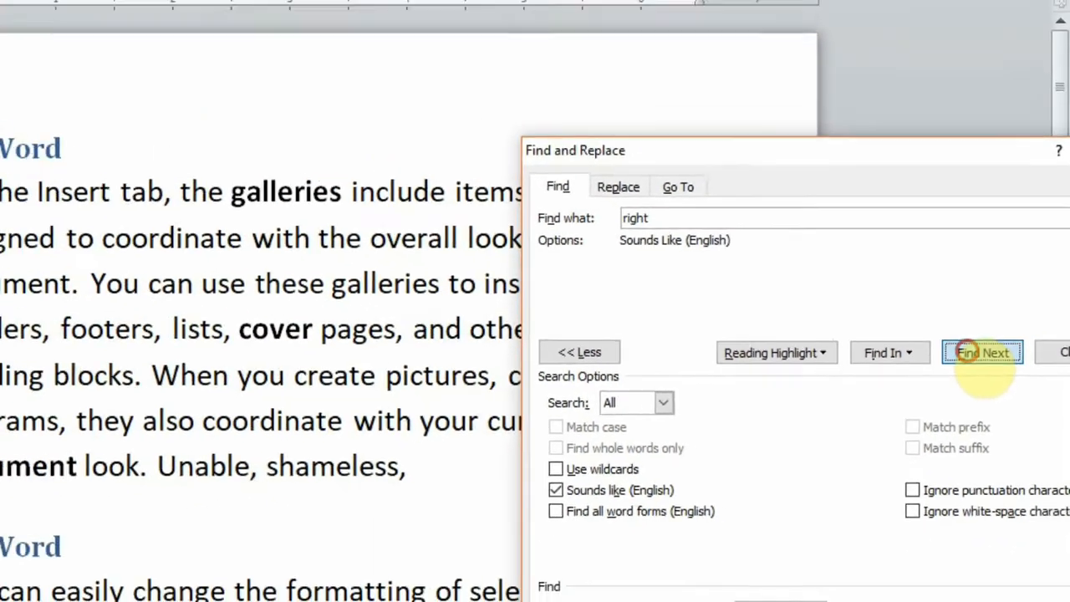
click(939, 323)
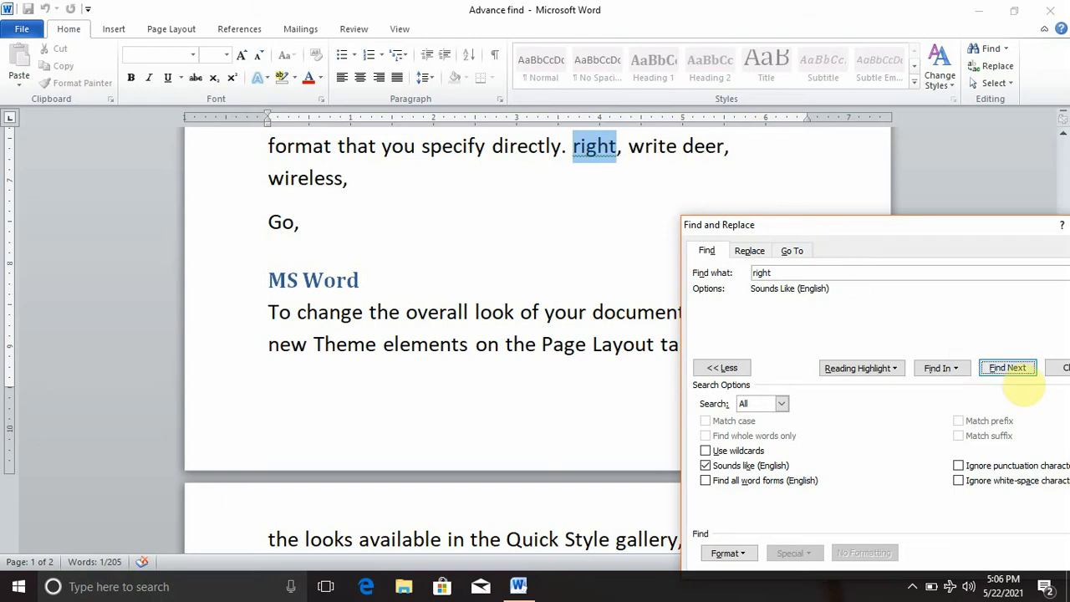
click(1008, 368)
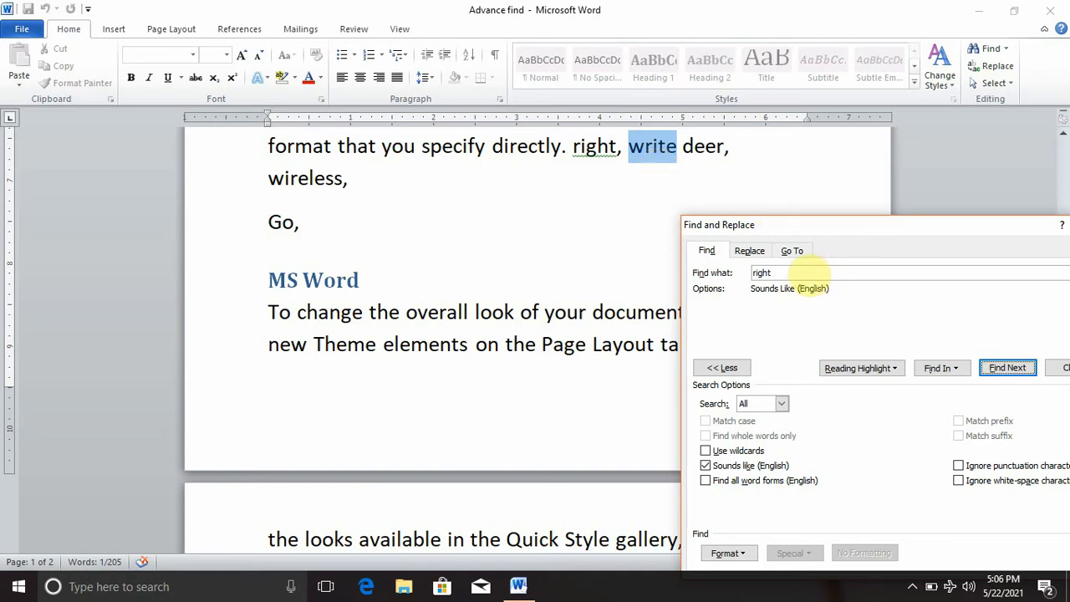
Replace the search text with "hear" and find its first two sounds-like matches
click(807, 274)
double_click(761, 274)
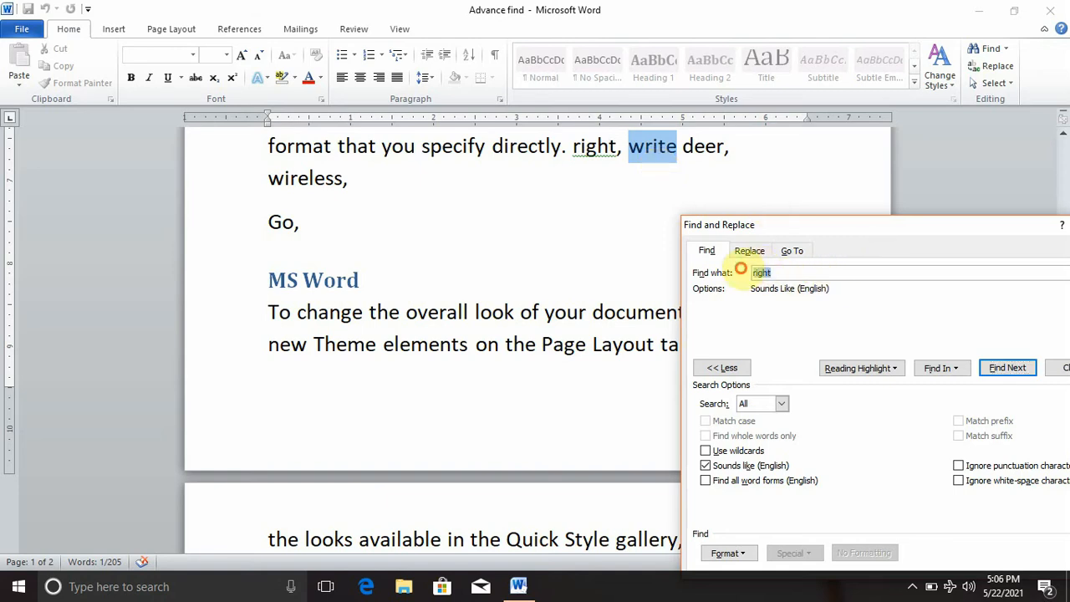
key(BackSpace)
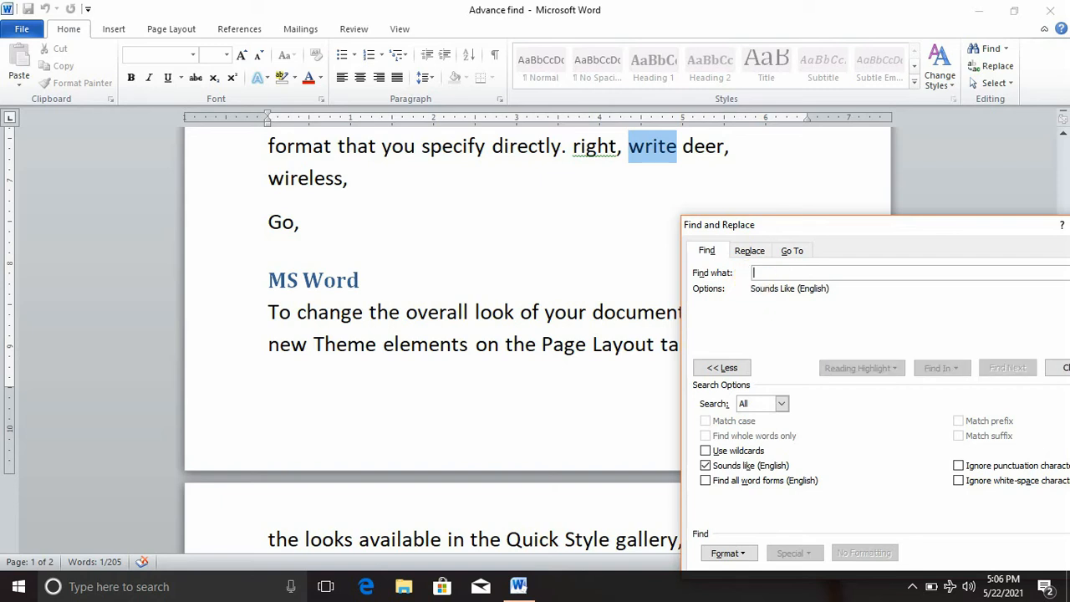
text(hear)
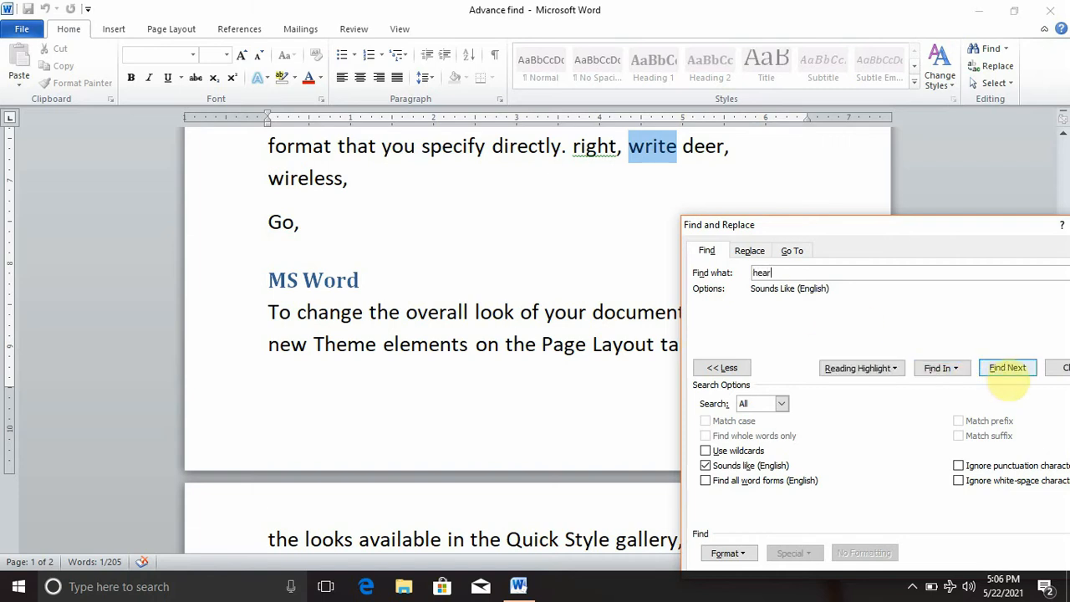
click(1007, 368)
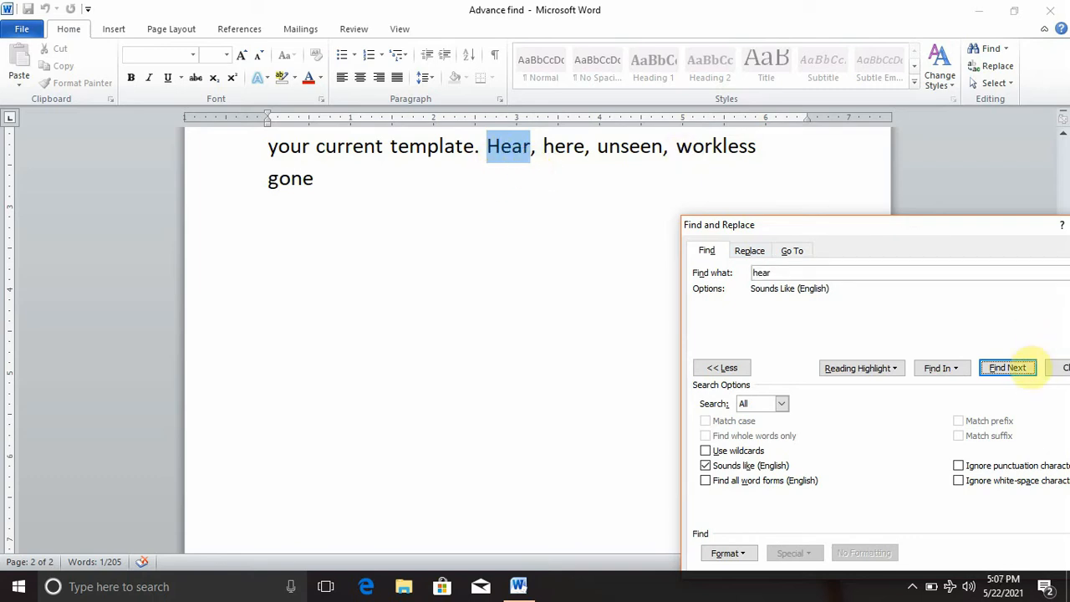
click(1021, 368)
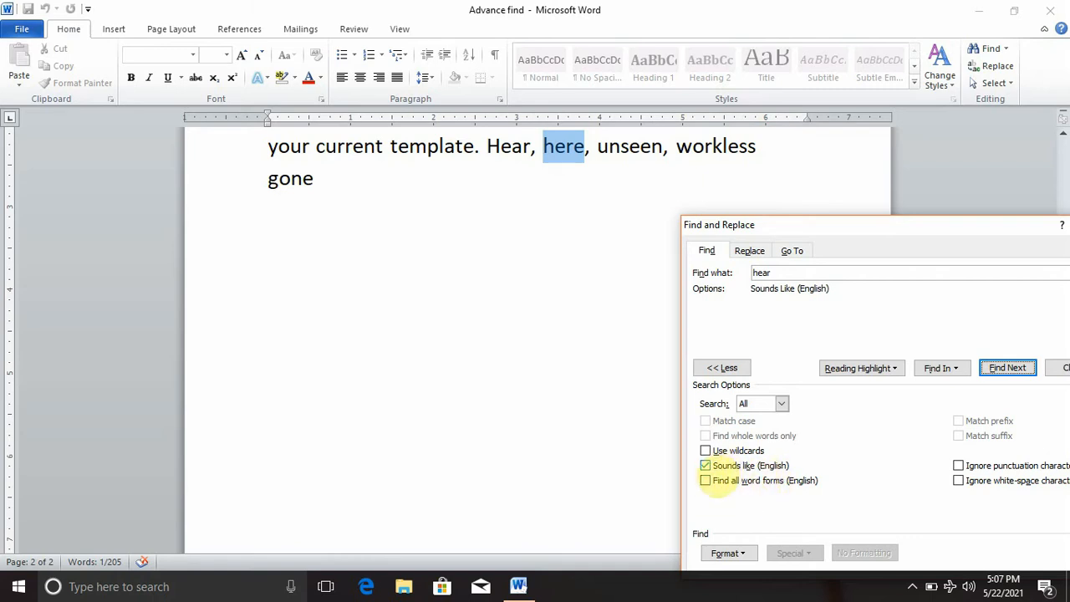
Turn off Sounds like (English) and return the cursor to the document's start
click(705, 465)
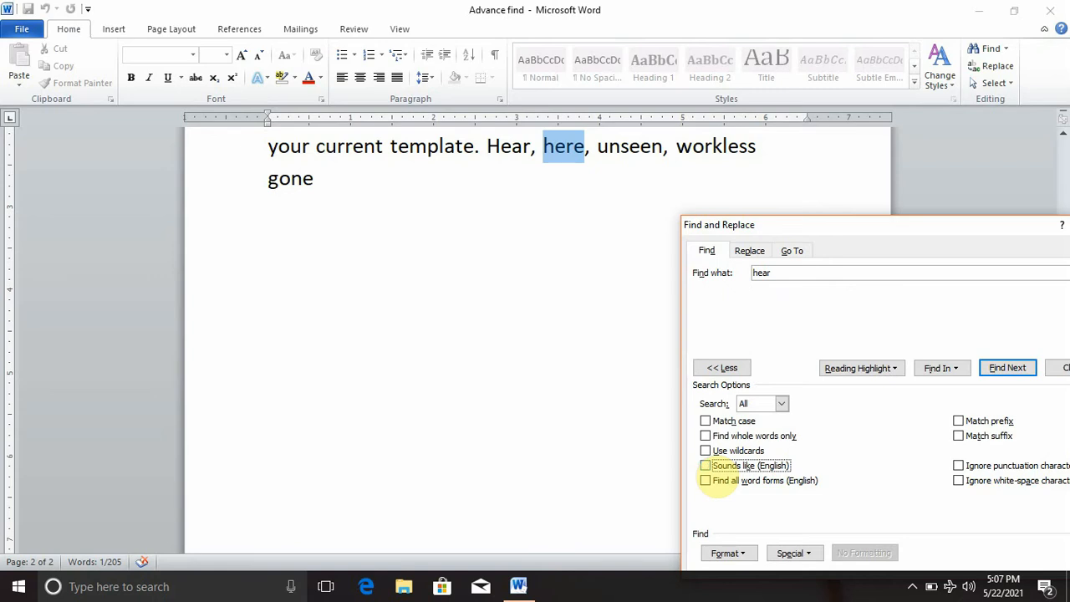
click(533, 336)
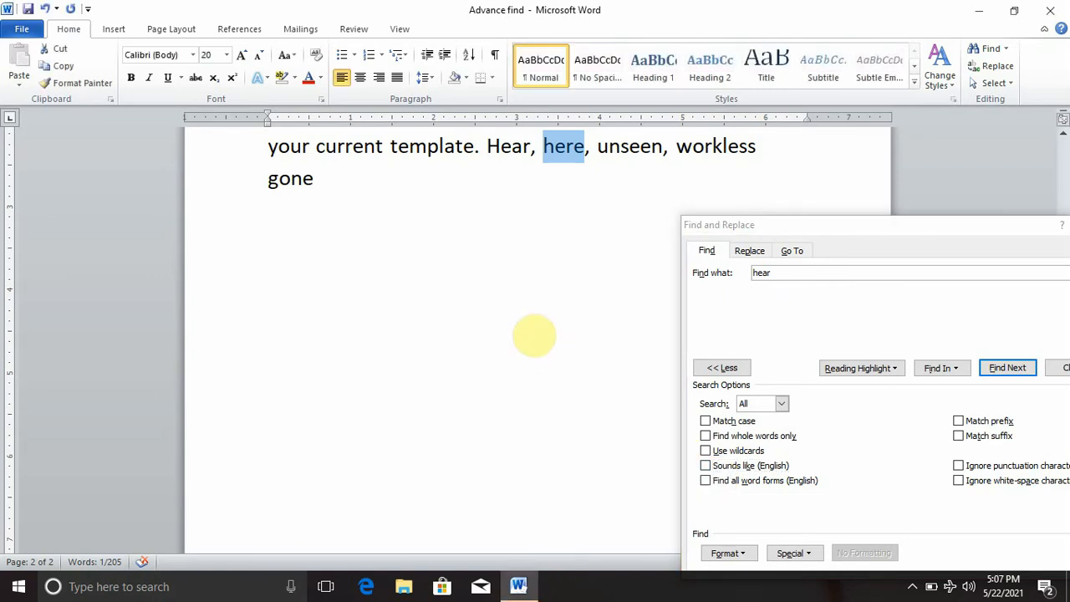
key(ctrl+Home)
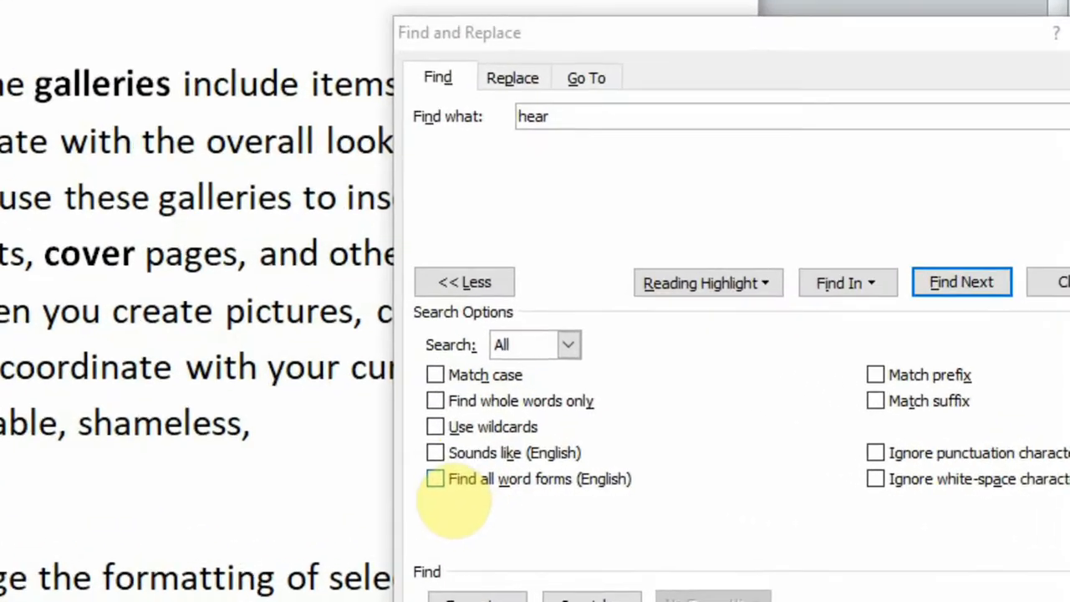
Enable Find all word forms (English) and find the first three matches of "go", keeping the dialog clear of the found words
click(707, 482)
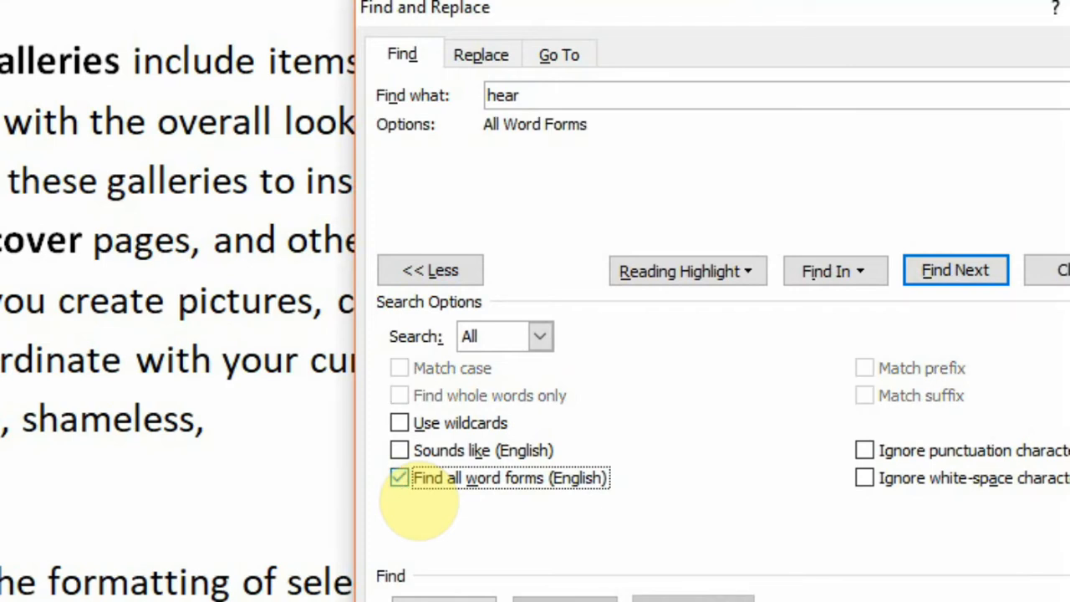
click(554, 94)
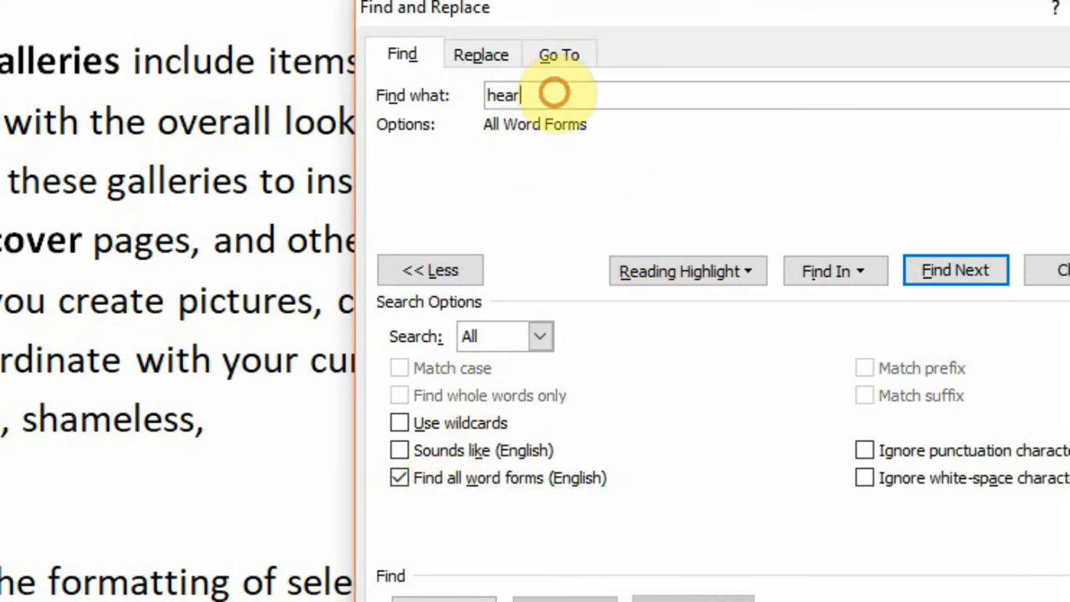
key(BackSpace)
key(BackSpace)
key(BackSpace)
key(BackSpace)
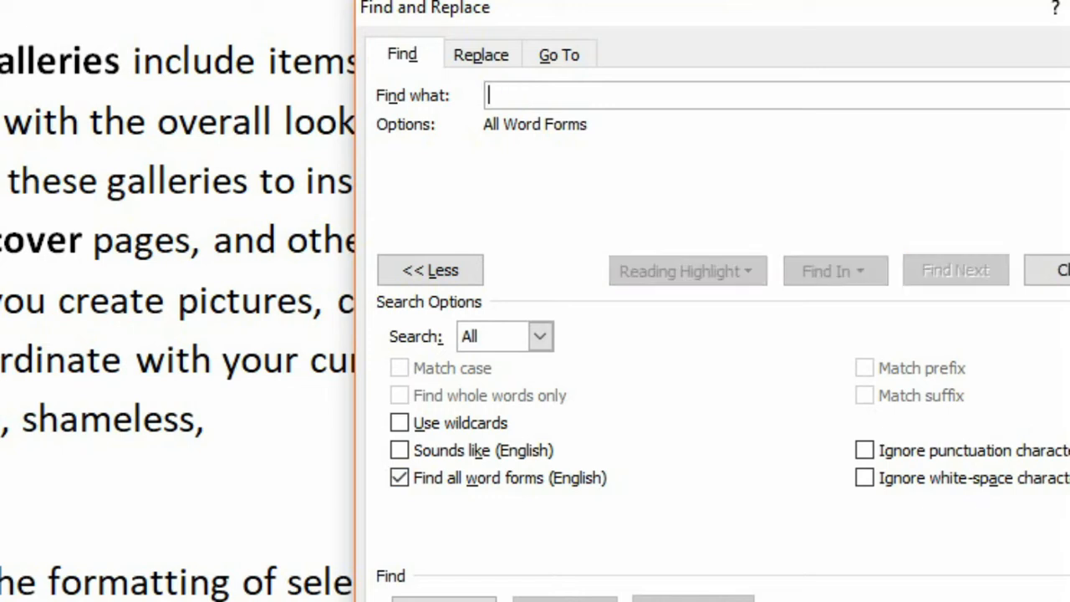
text(go)
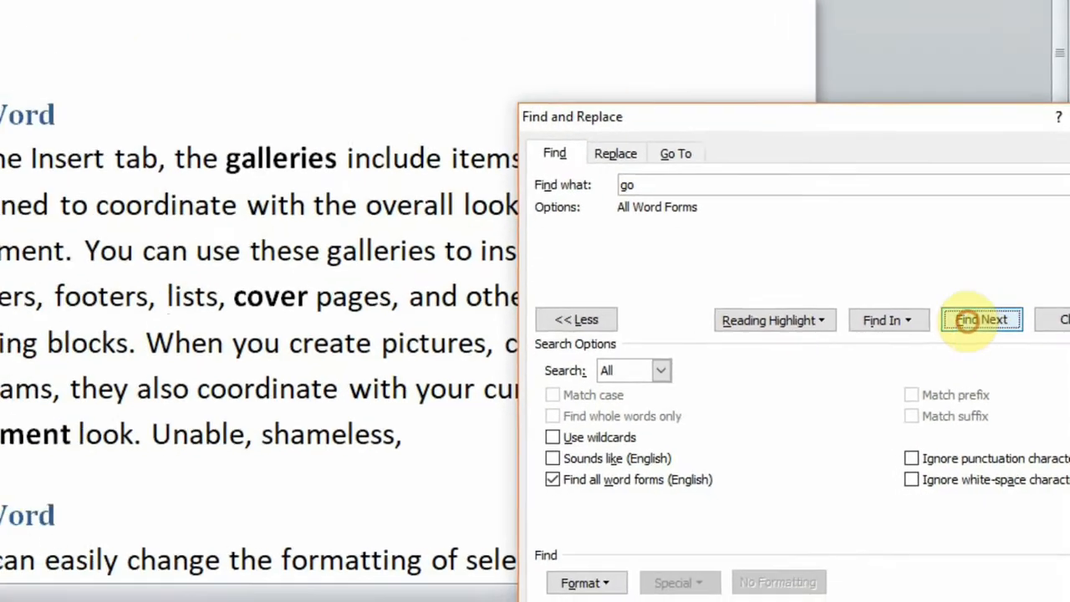
click(956, 270)
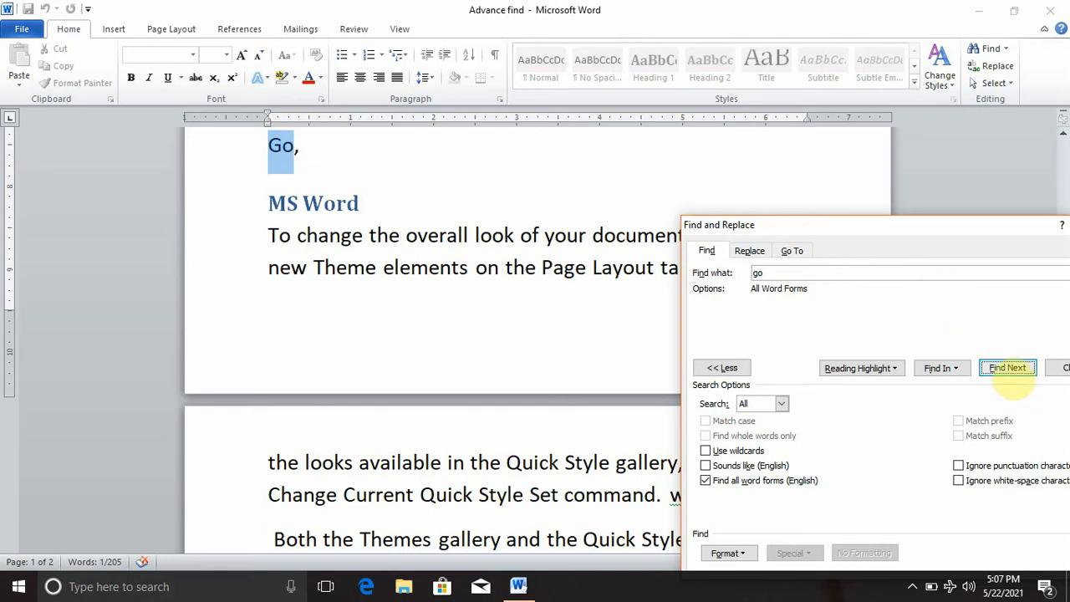
click(1010, 372)
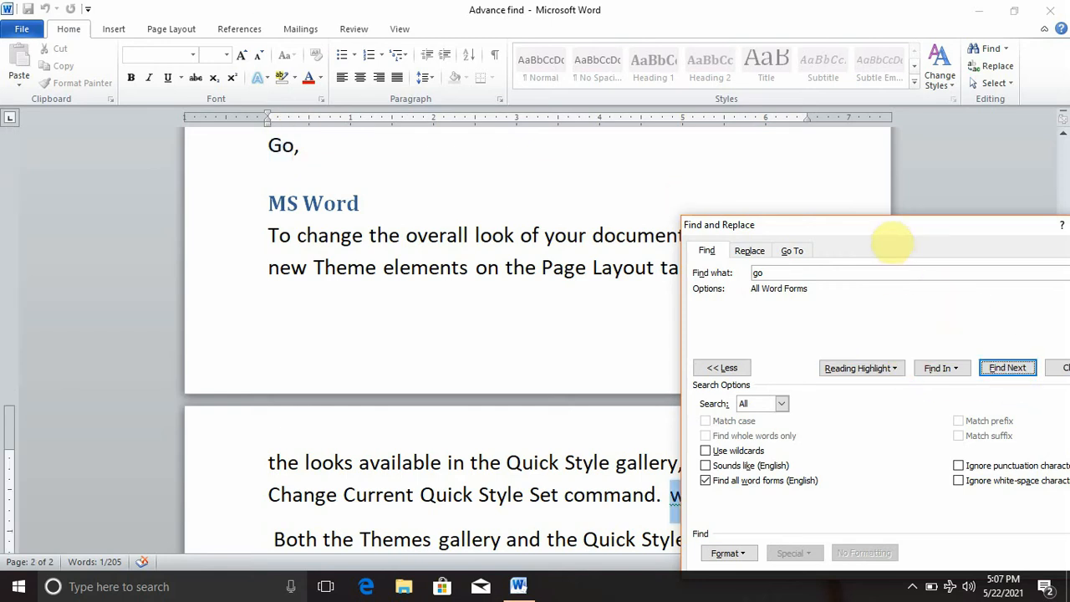
drag(890, 240, 414, 181)
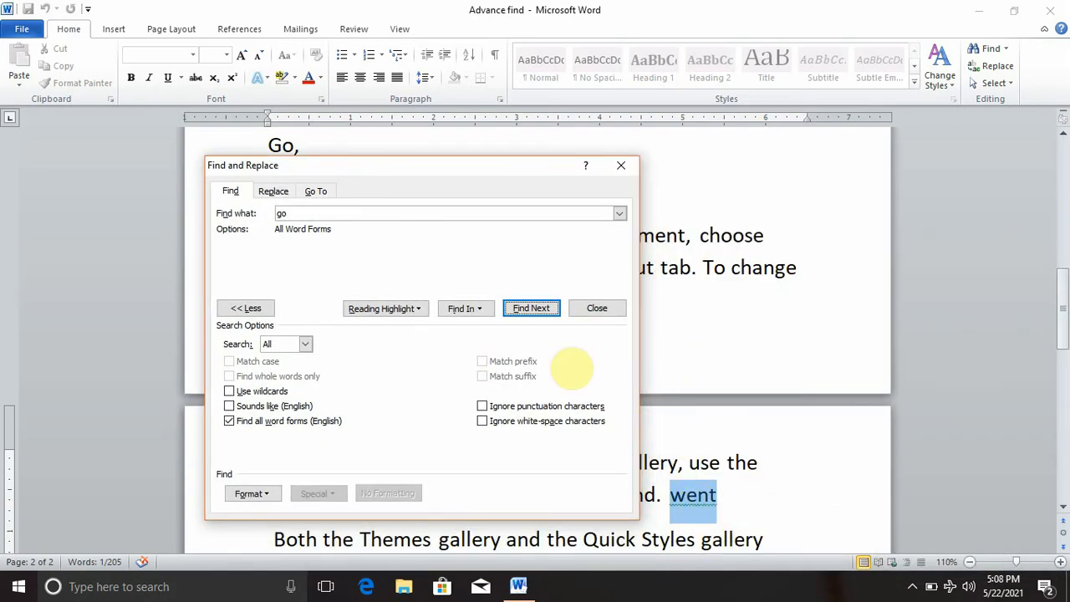
click(535, 310)
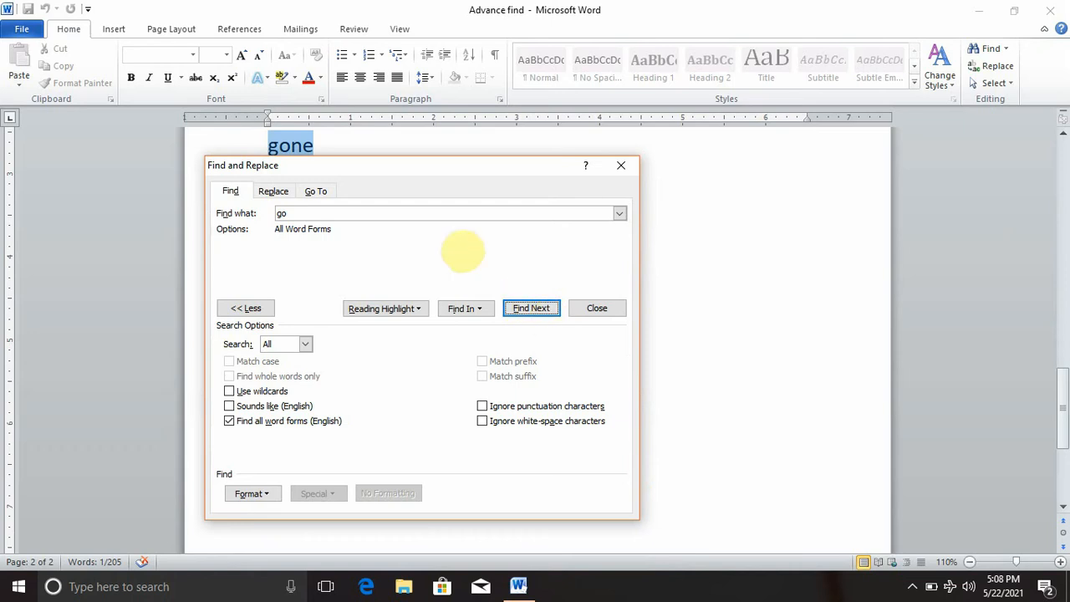
drag(413, 163, 585, 167)
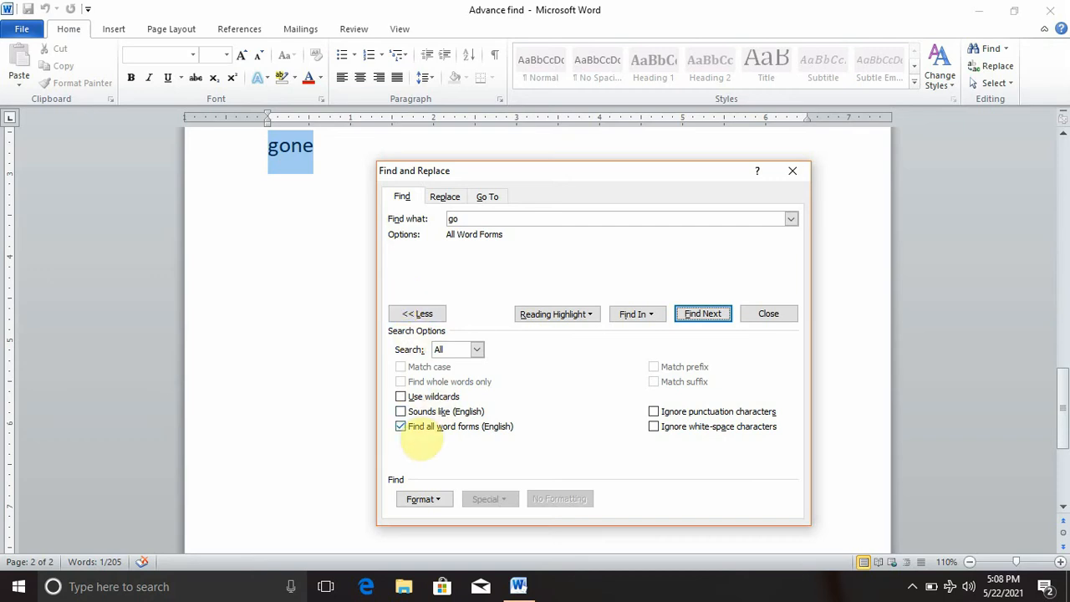
Turn off Find all word forms (English) and move the cursor back to the start of the document
click(400, 427)
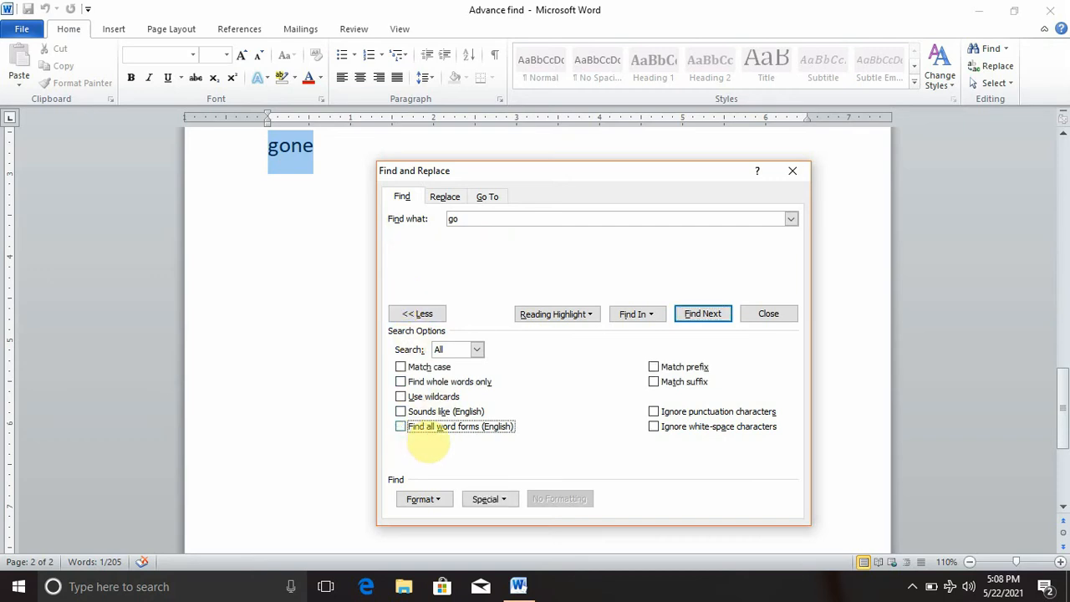
click(351, 320)
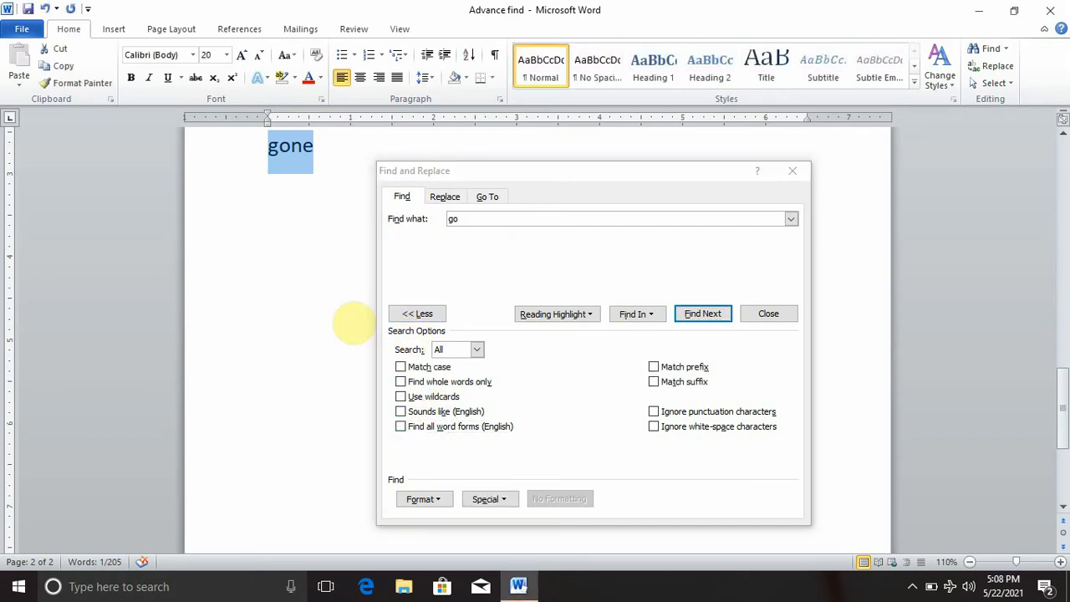
key(ctrl+Home)
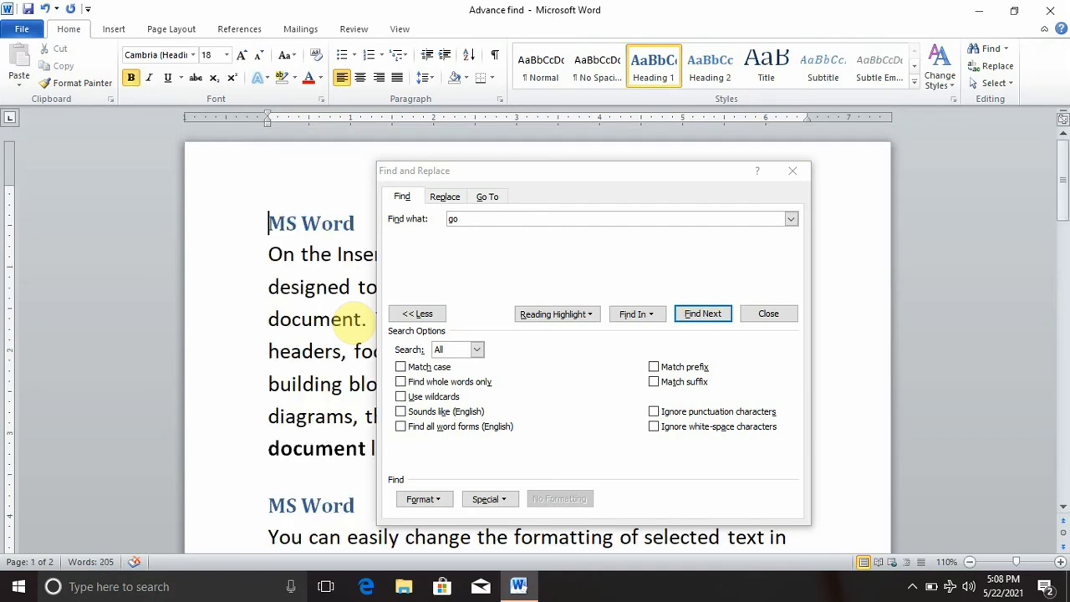
Enable Match prefix and find the first three words beginning with "un"
click(581, 170)
drag(581, 170, 727, 117)
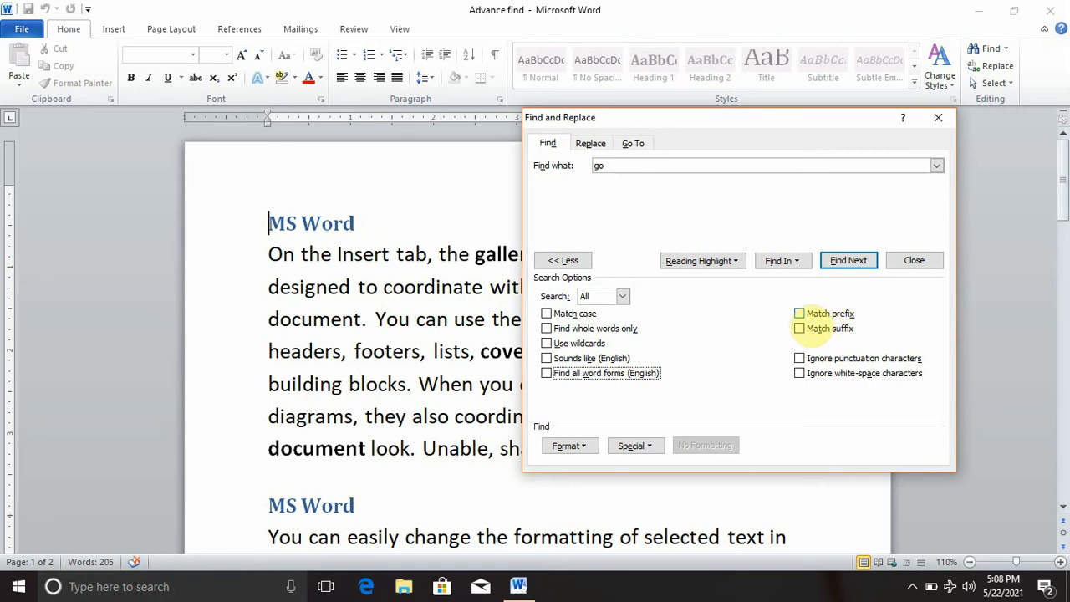
click(800, 314)
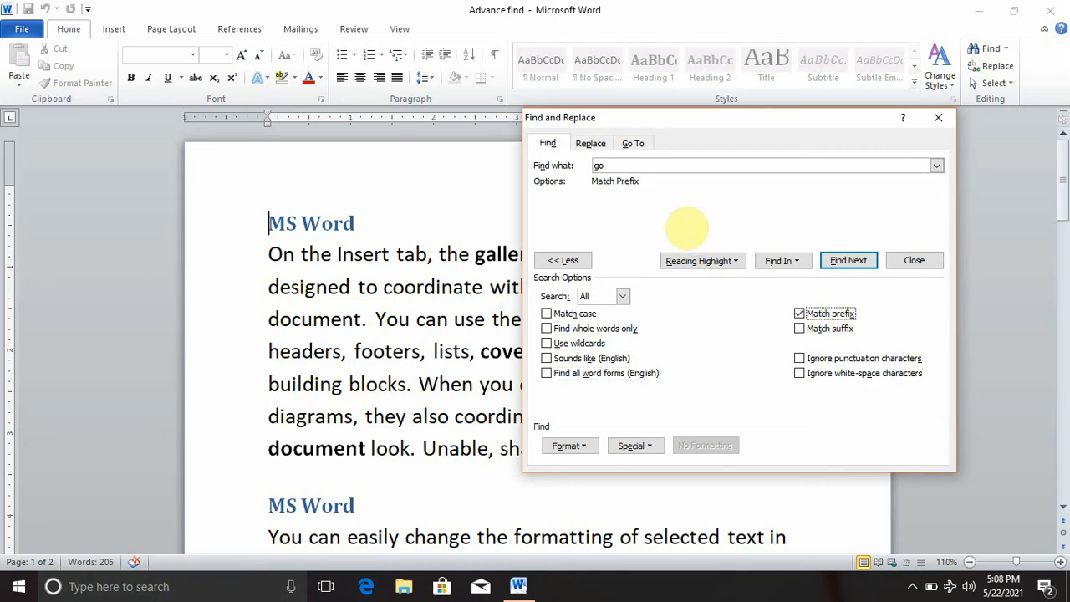
click(636, 165)
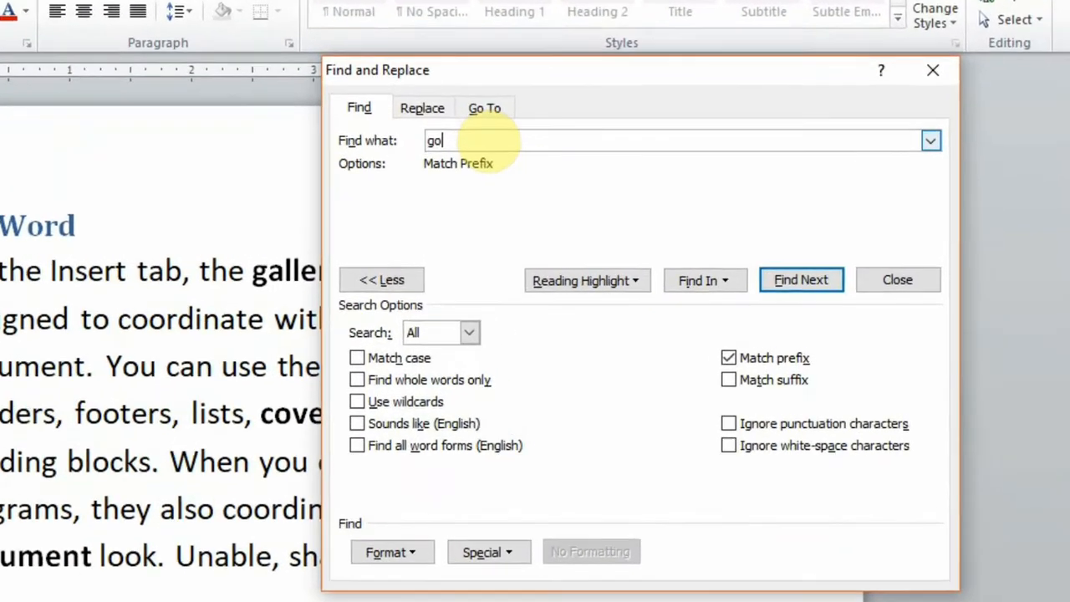
key(BackSpace)
key(BackSpace)
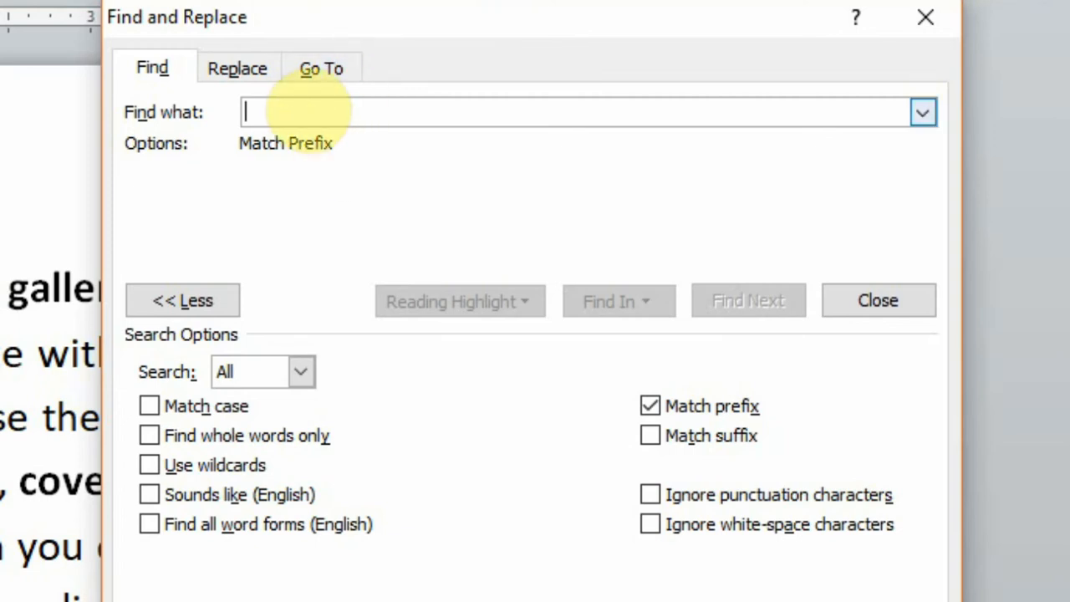
text(un)
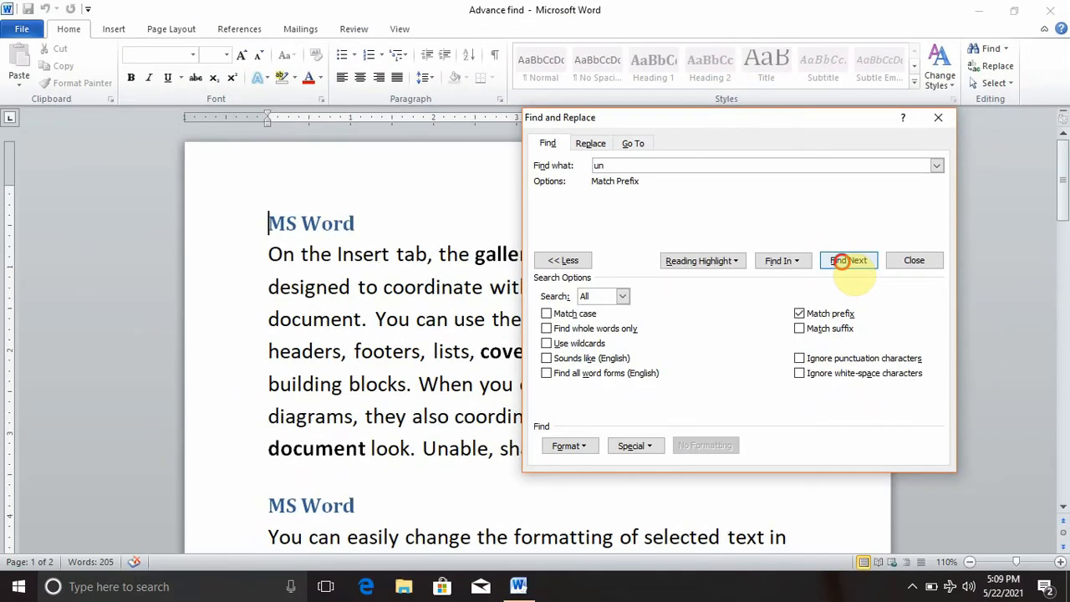
click(834, 267)
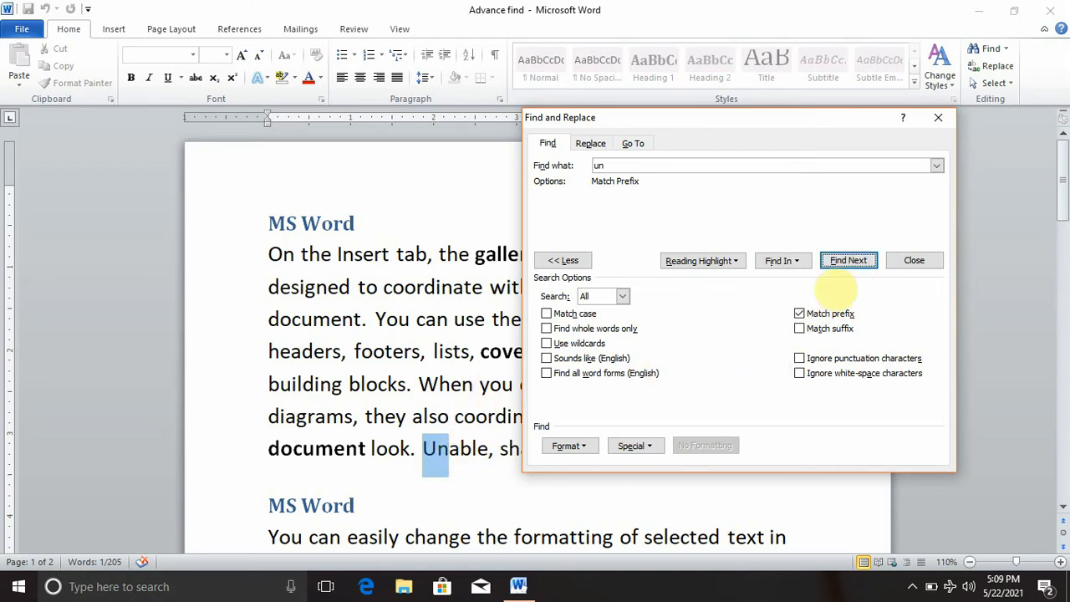
click(849, 260)
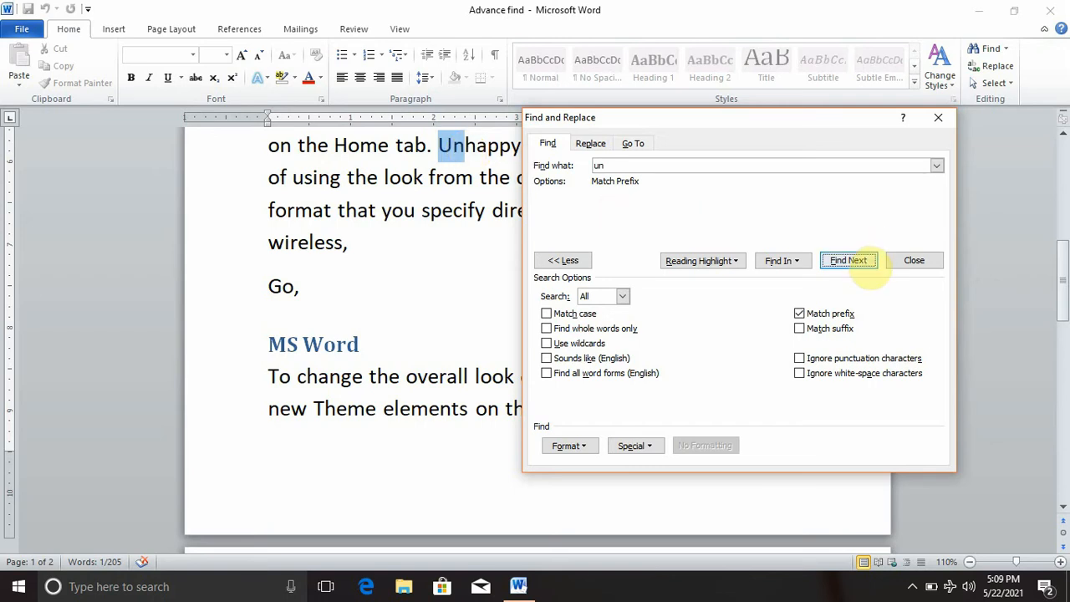
click(859, 259)
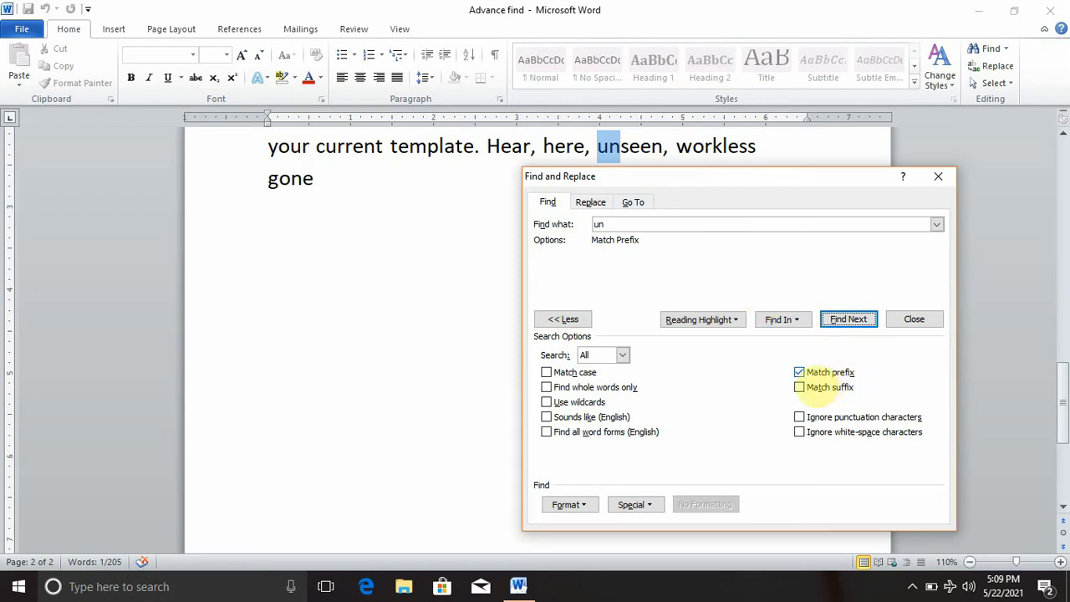
Turn off Match prefix and return the cursor to the document's start
click(800, 373)
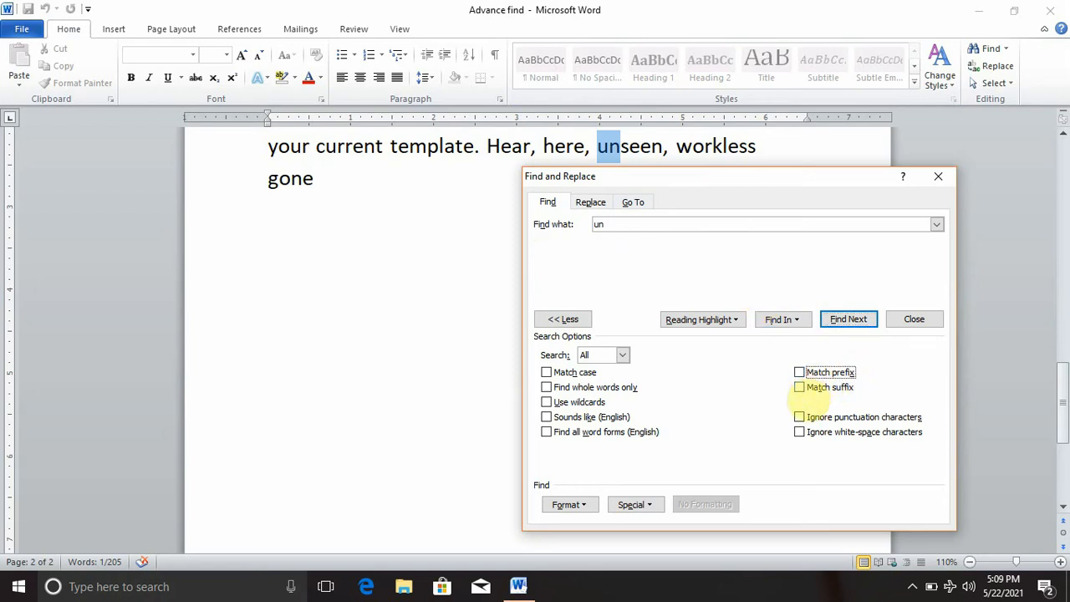
click(457, 255)
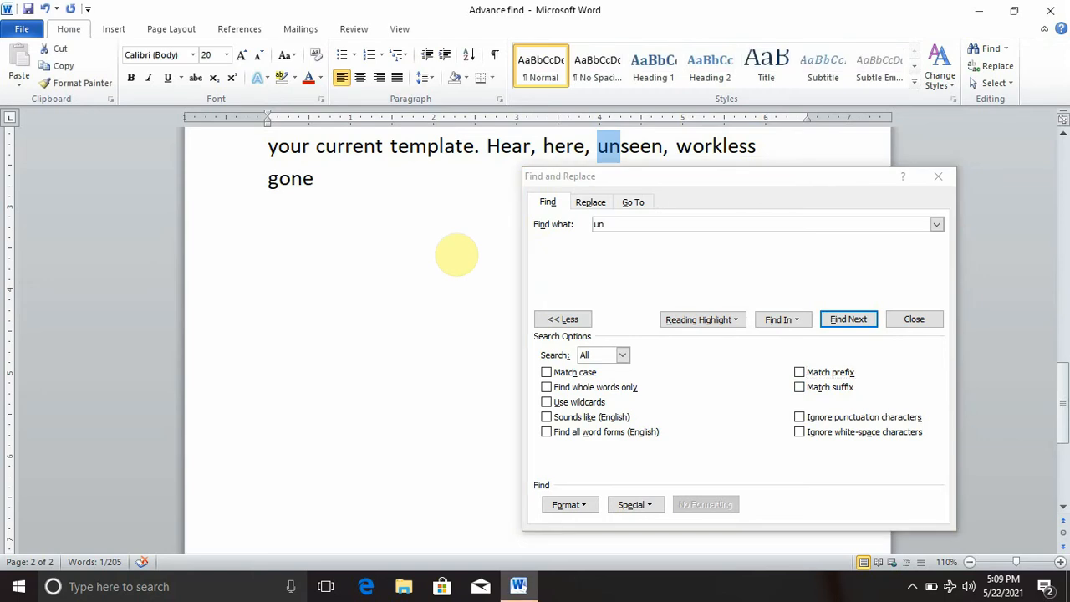
key(ctrl+Home)
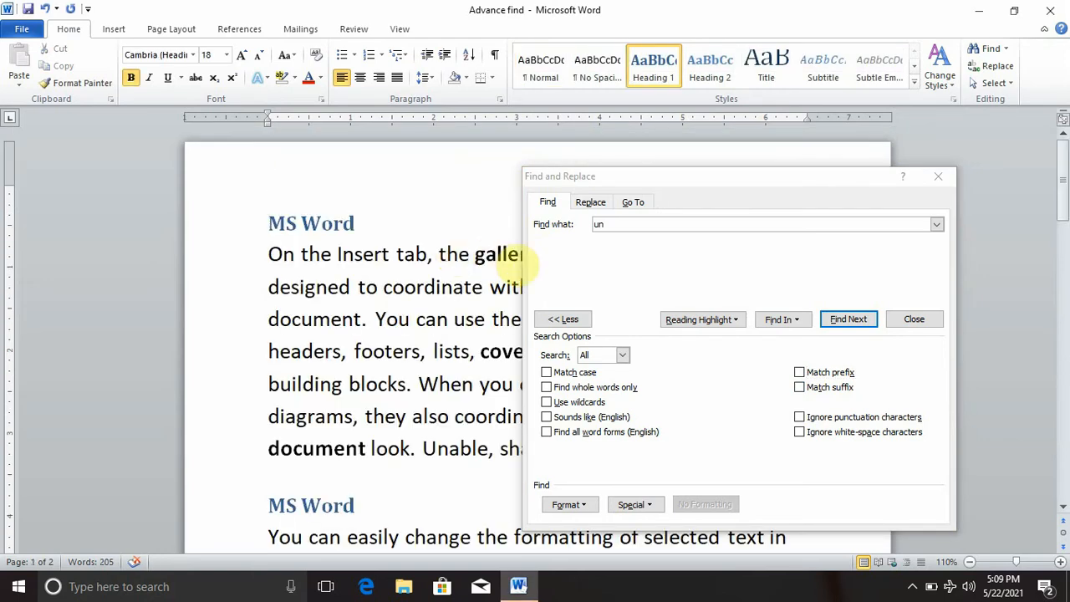
Replace the search text with "less" and enable Match suffix
click(616, 226)
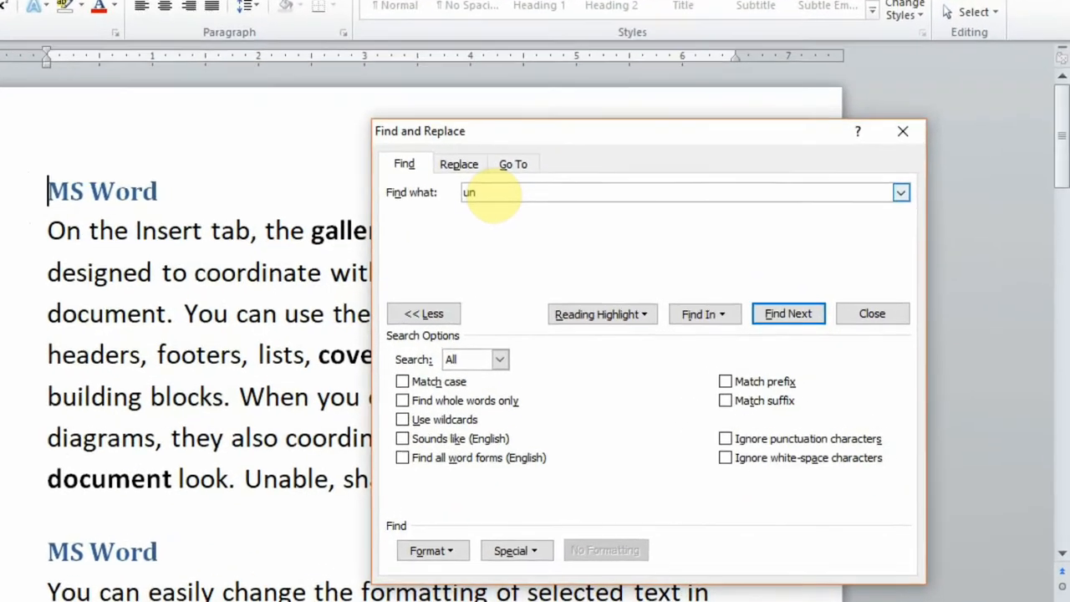
key(BackSpace)
key(BackSpace)
text(le)
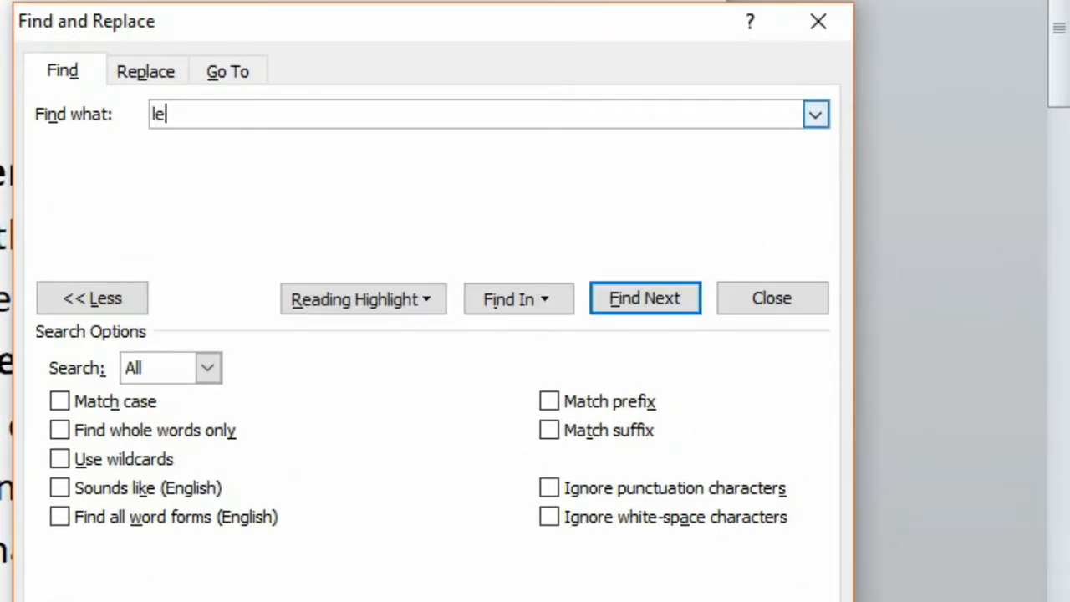
text(ss)
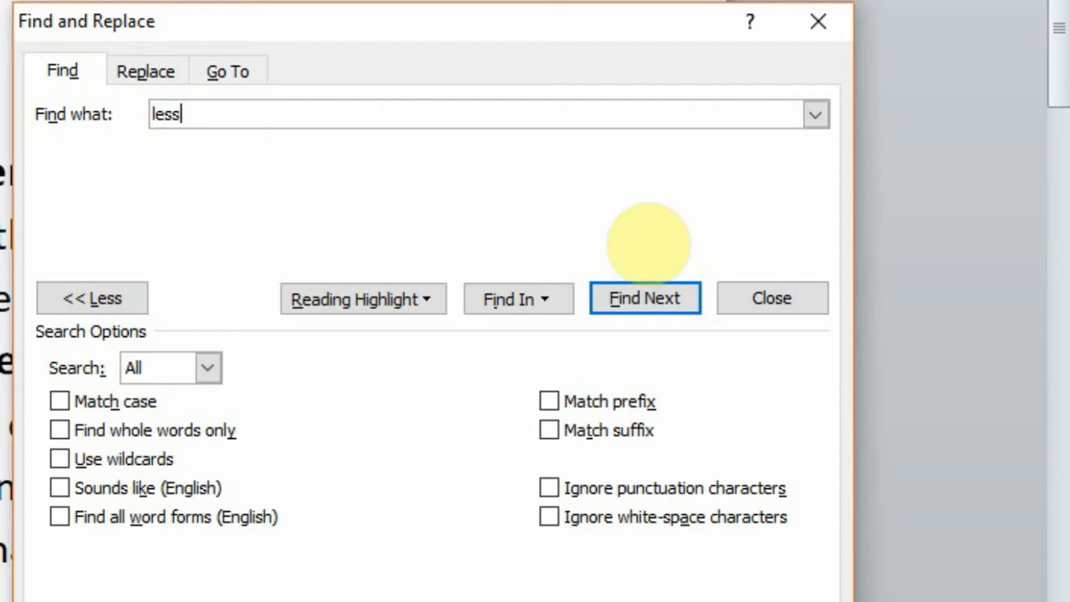
click(549, 430)
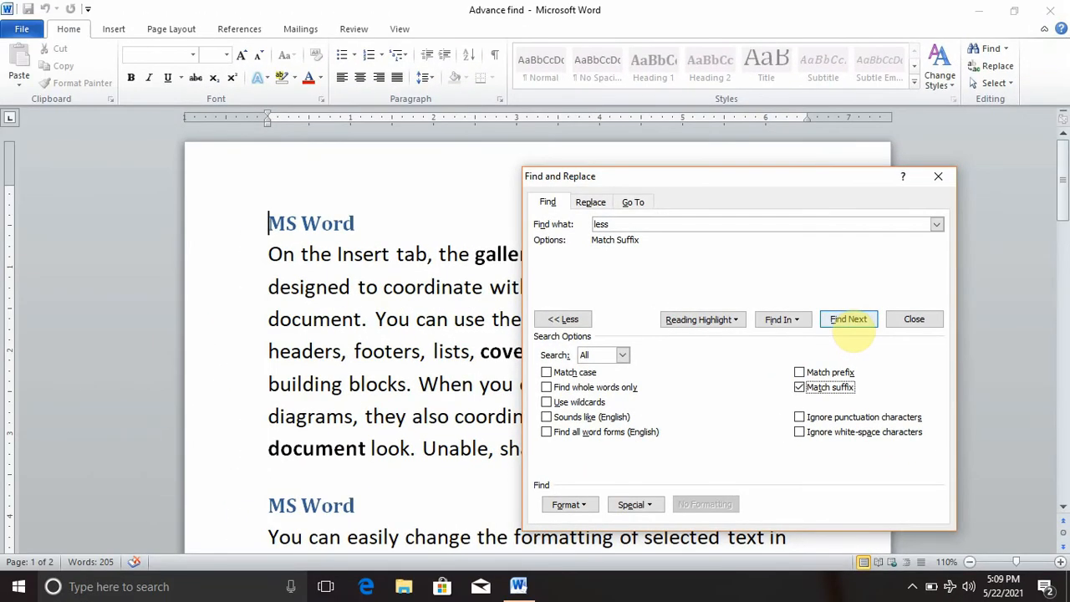
Find the first three words ending in "less" in the document
click(849, 320)
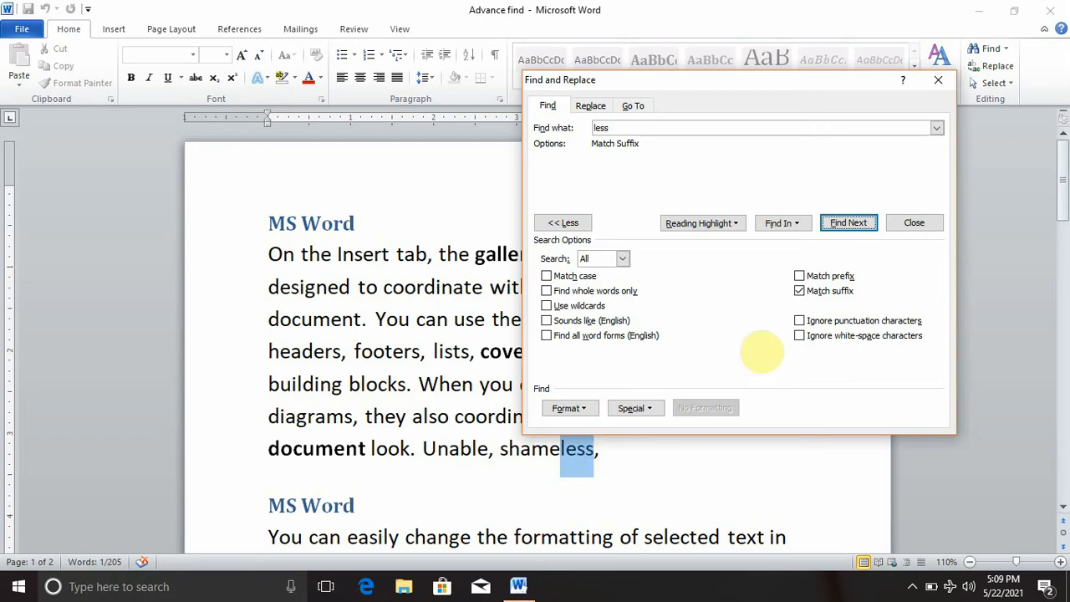
click(849, 224)
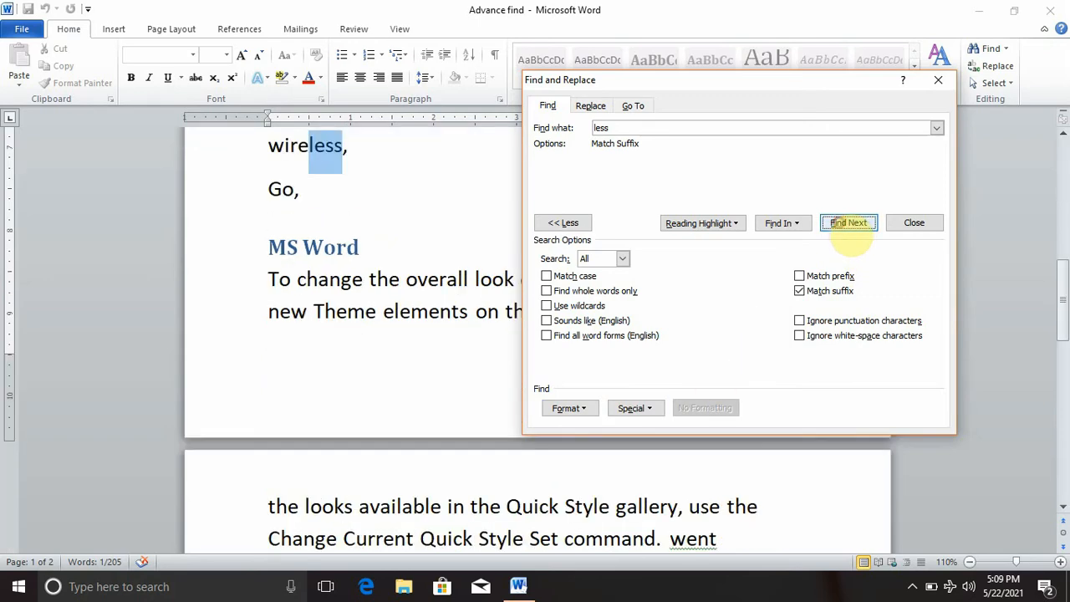
click(848, 224)
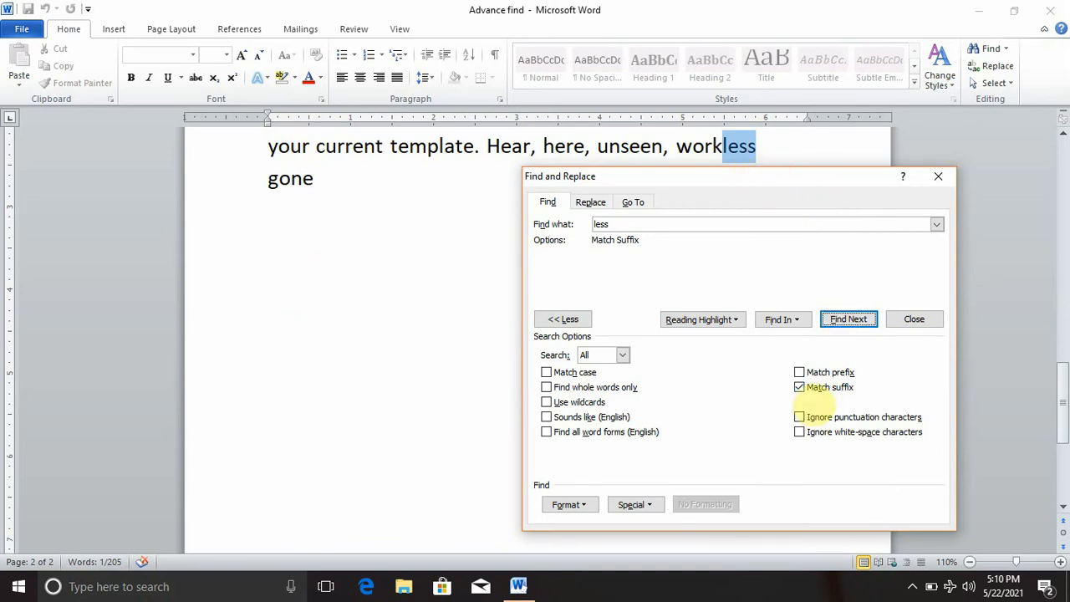
Turn off Match suffix and return the cursor to the start of the document
click(800, 387)
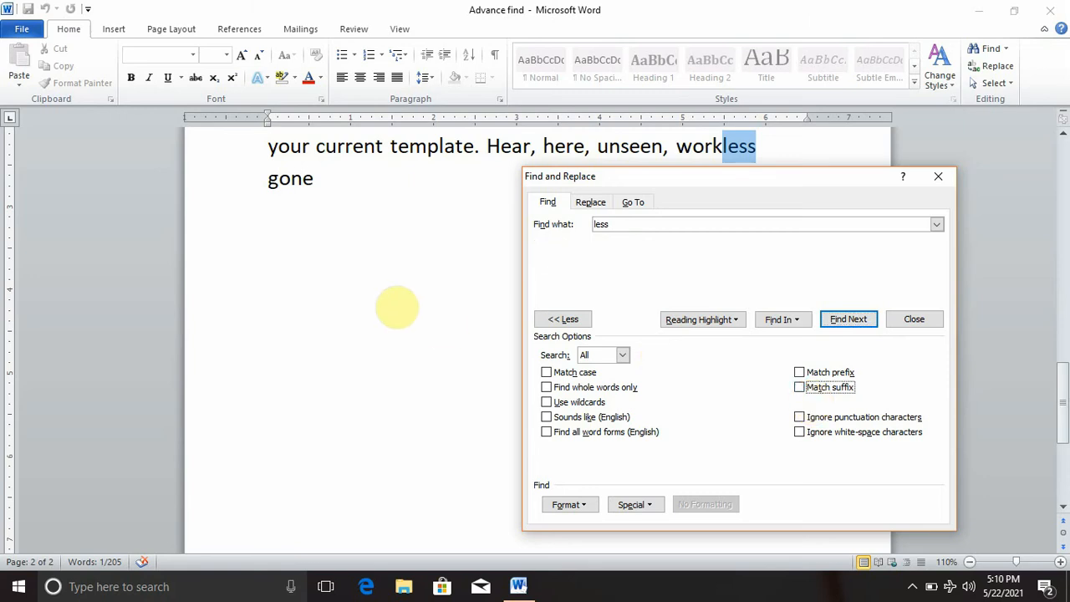
click(397, 307)
key(ctrl+Home)
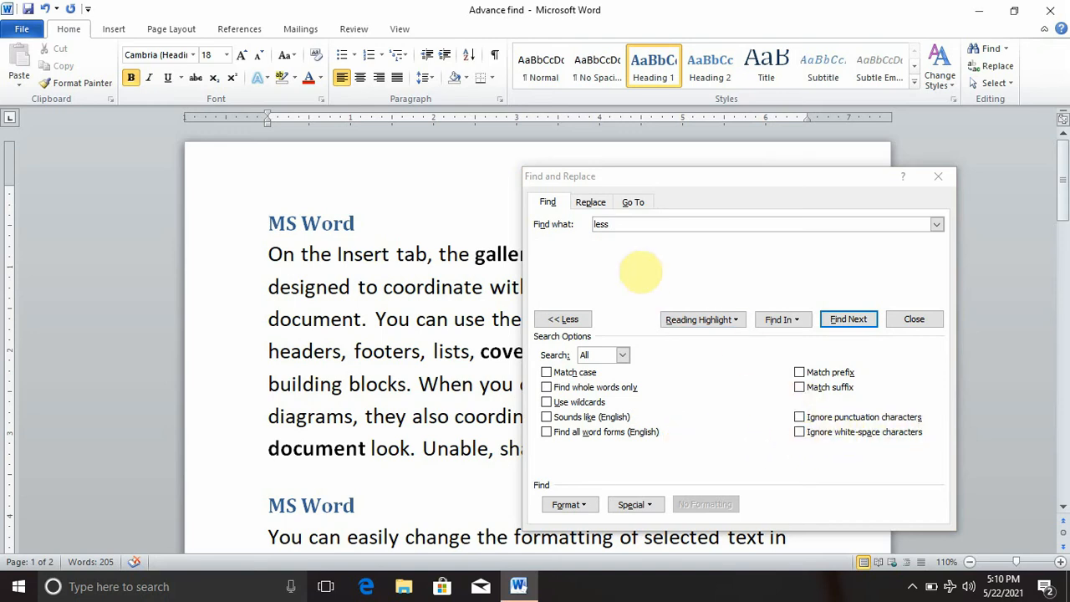
Replace the search text with "unable shameless"
click(619, 225)
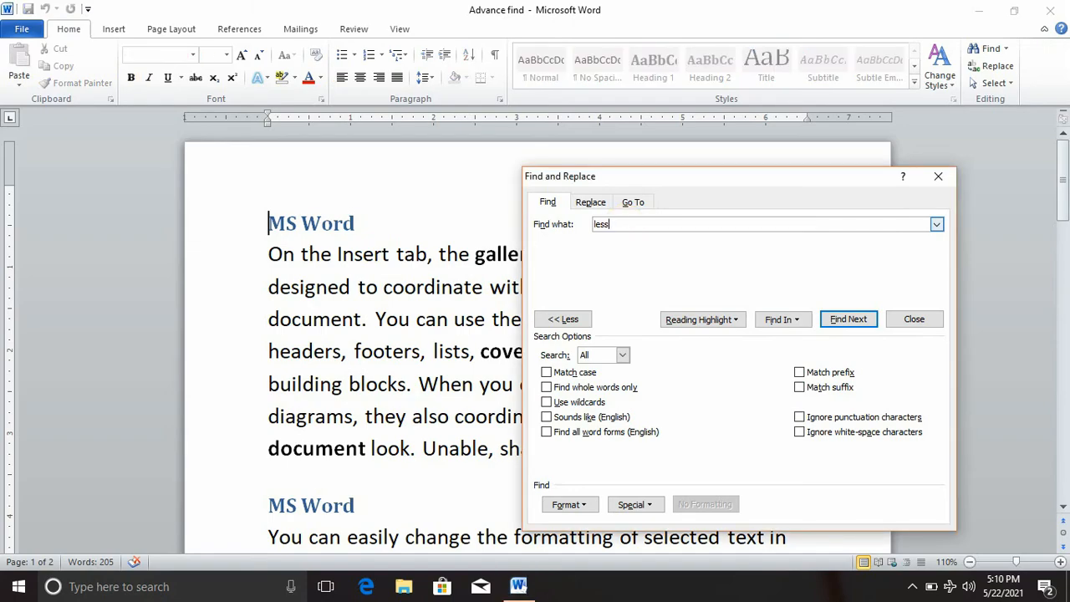
key(BackSpace)
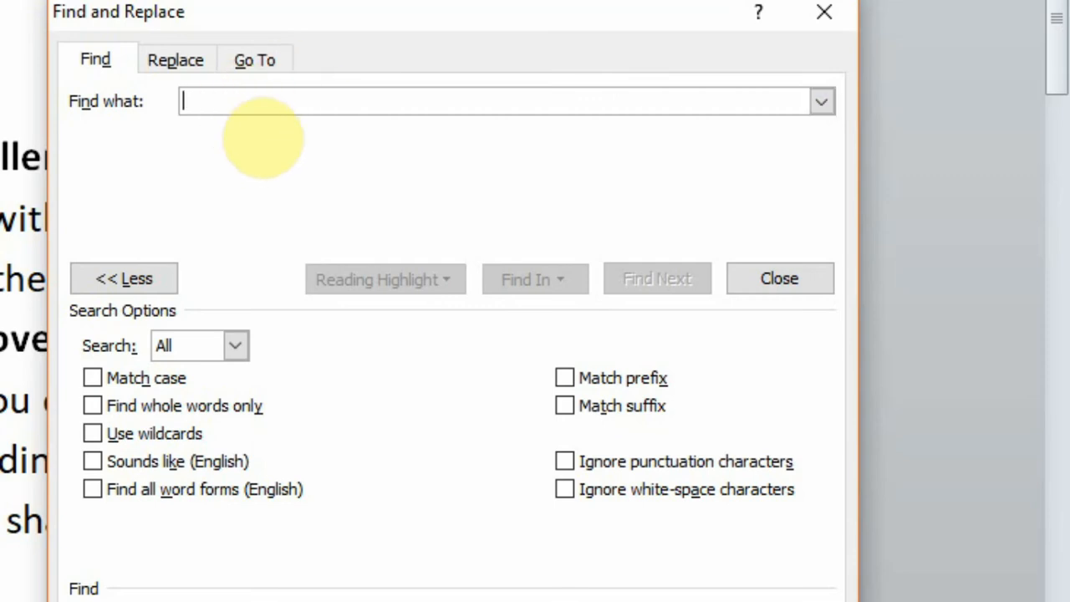
text(un)
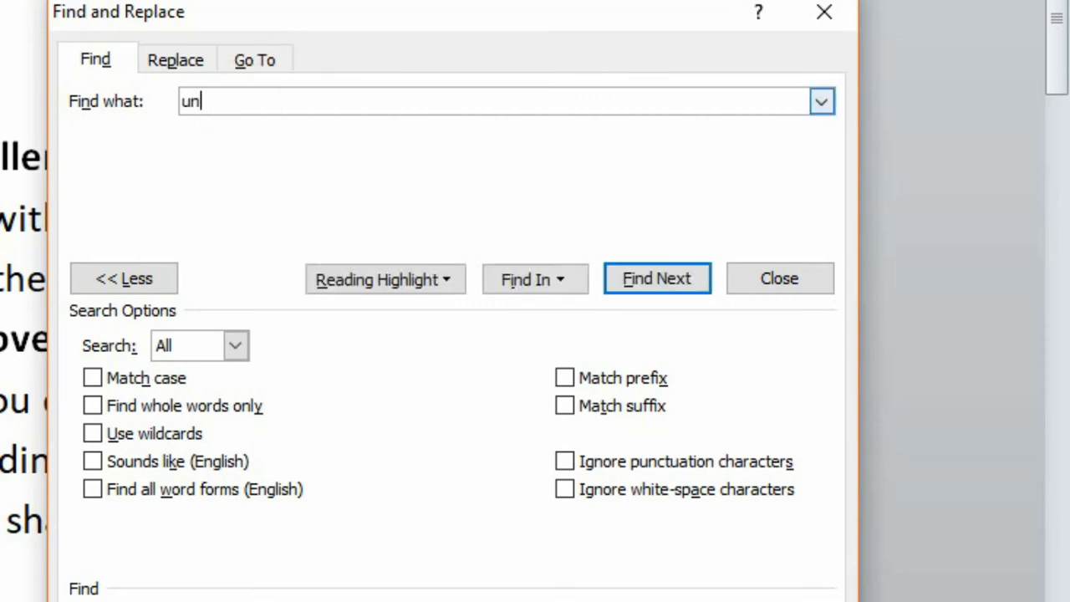
text(able )
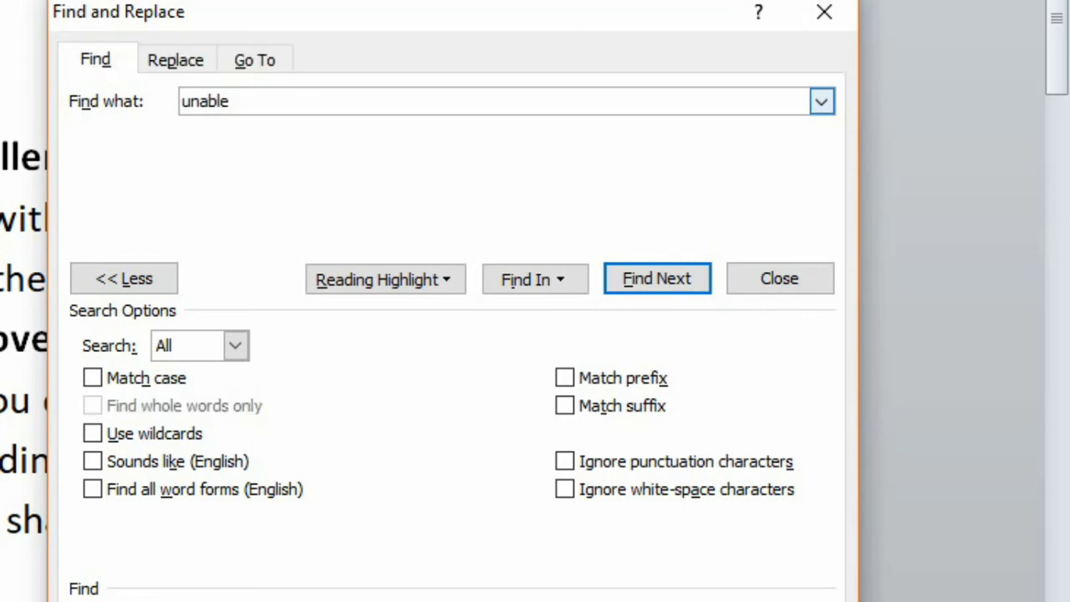
text(shameless)
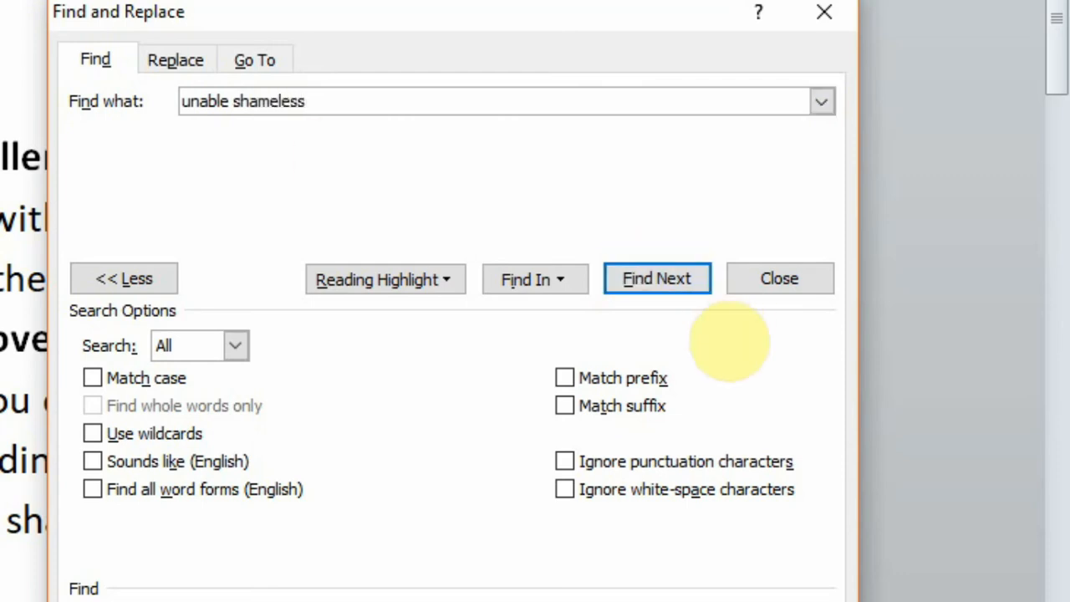
Find "unable shameless" with Ignore punctuation characters enabled, and move the dialog clear of the highlighted match
click(569, 465)
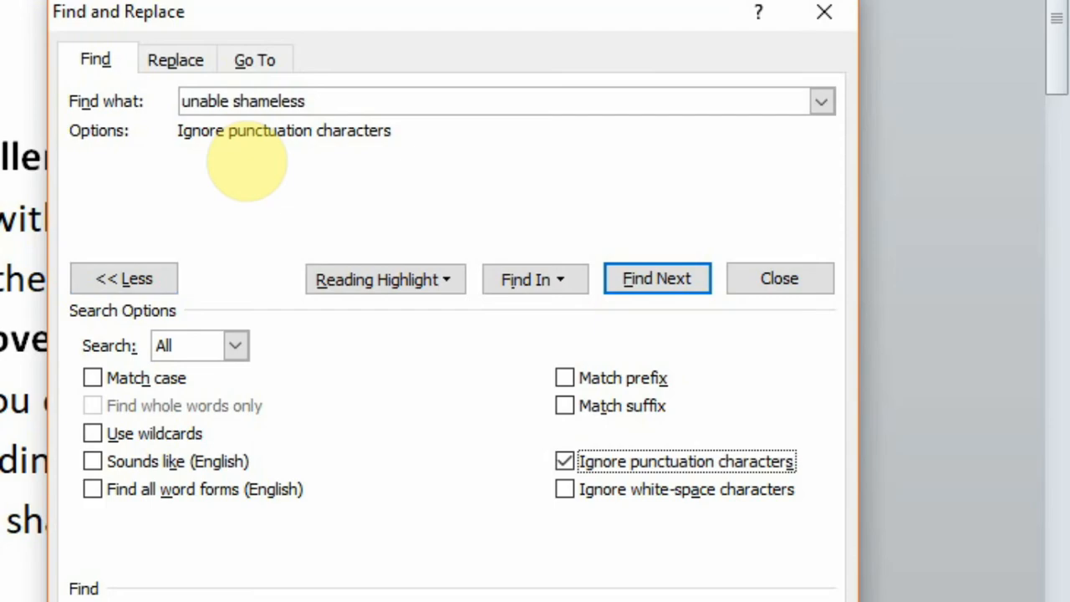
click(659, 278)
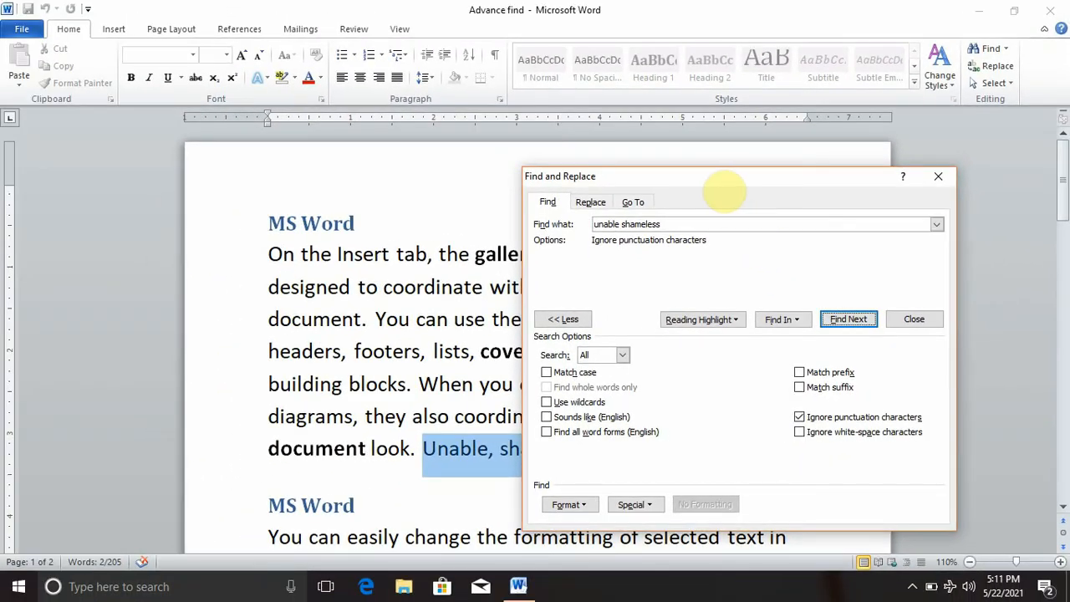
drag(724, 186, 813, 113)
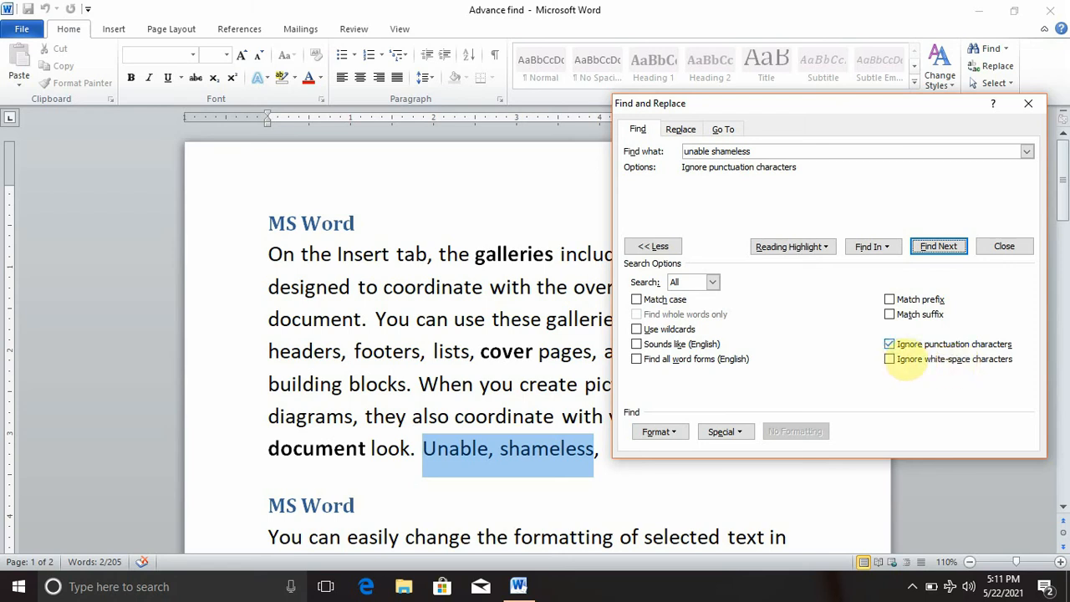
Turn off Ignore punctuation characters and clear the search text
click(890, 345)
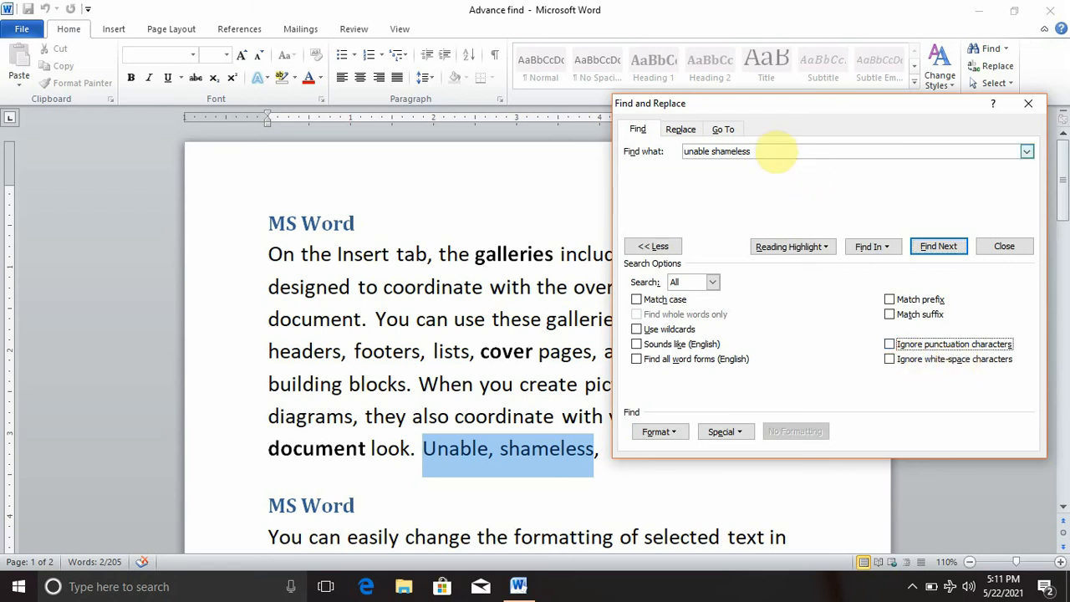
click(777, 152)
key(BackSpace)
key(BackSpace)
key(BackSpace)
key(BackSpace)
key(BackSpace)
key(BackSpace)
key(BackSpace)
key(BackSpace)
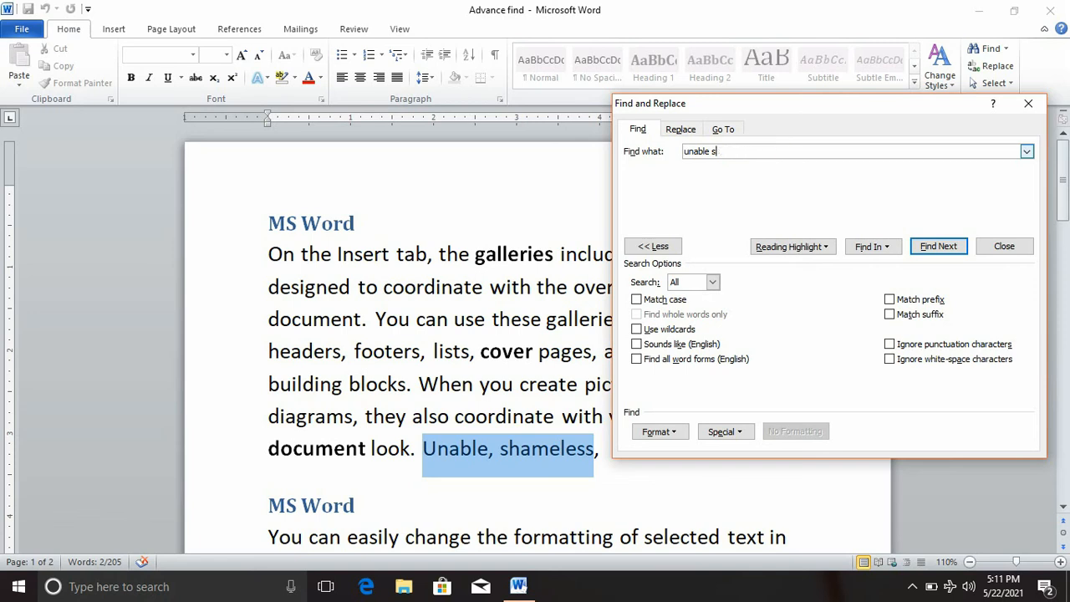
key(BackSpace)
key(BackSpace)
key(BackSpace)
key(BackSpace)
key(BackSpace)
key(BackSpace)
key(BackSpace)
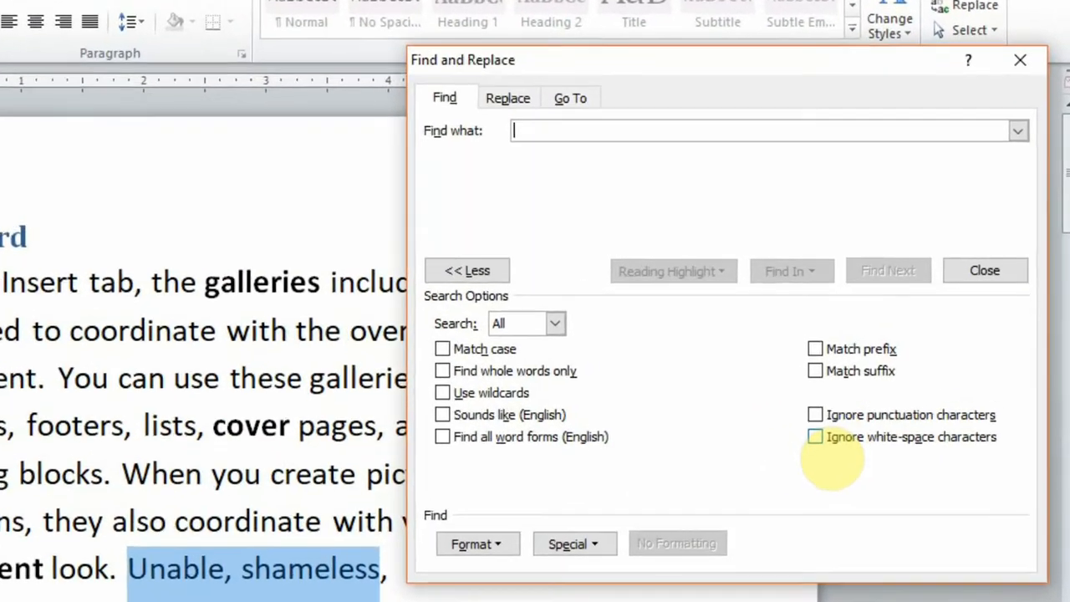
Enable Ignore white-space characters and Find whole words only, and enter "youcaneasily" as the search text
click(874, 379)
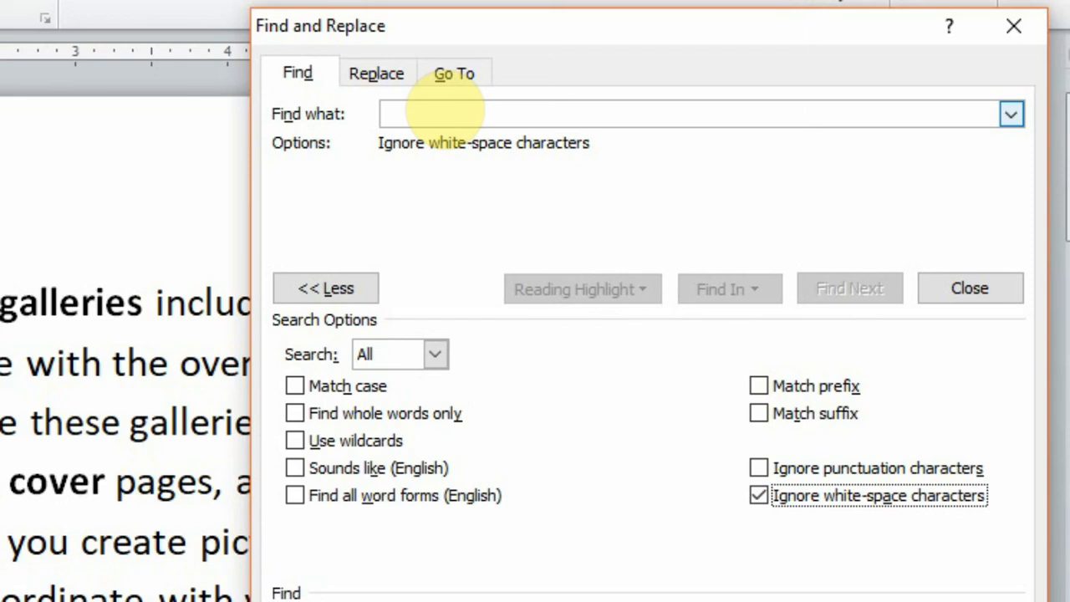
key(alt+y)
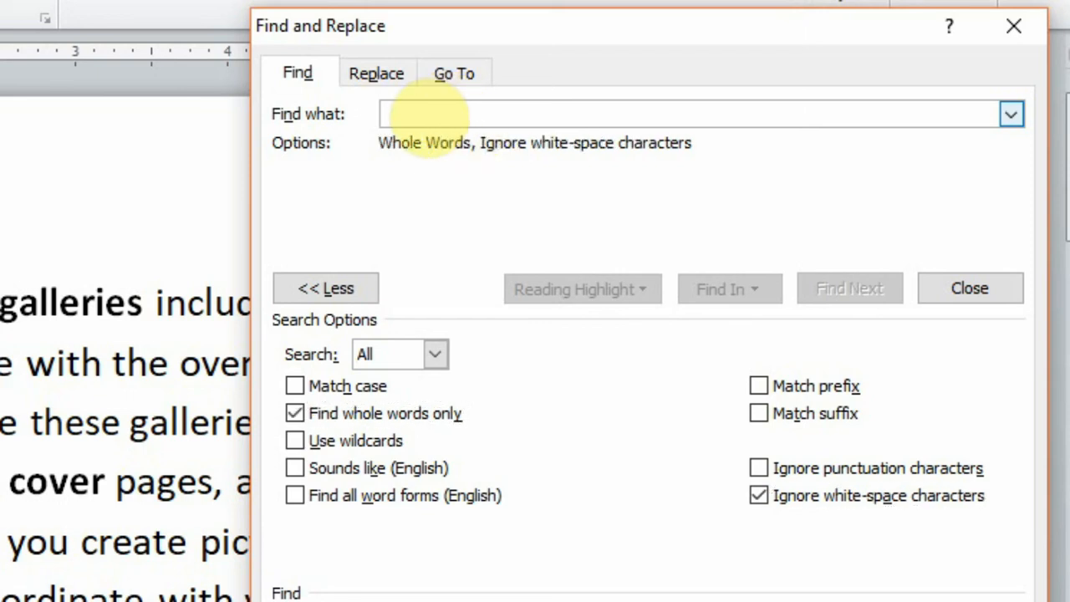
click(423, 112)
text(you)
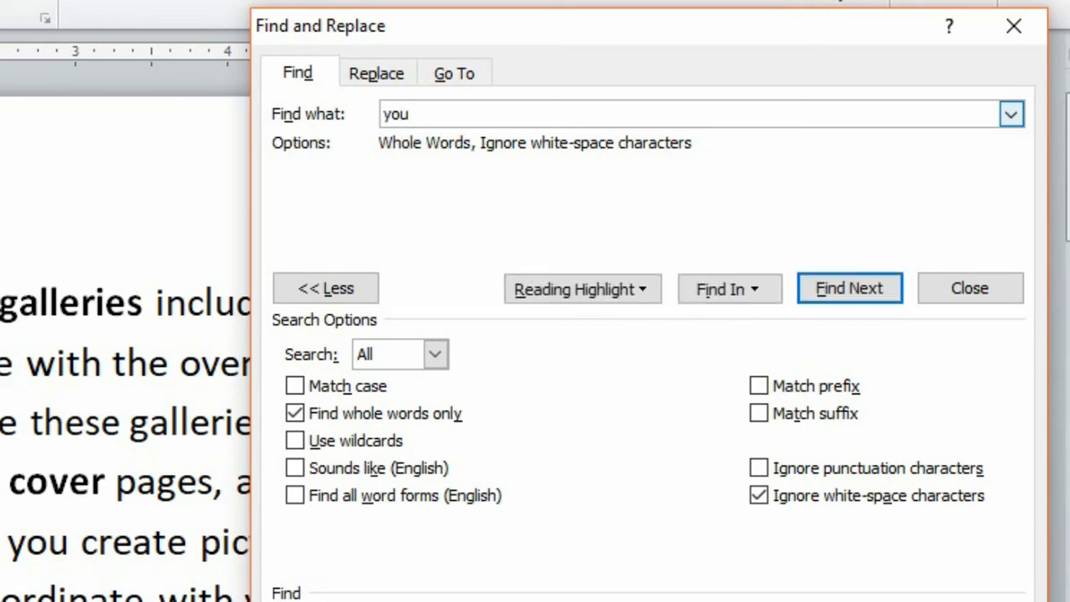
text(caneasily)
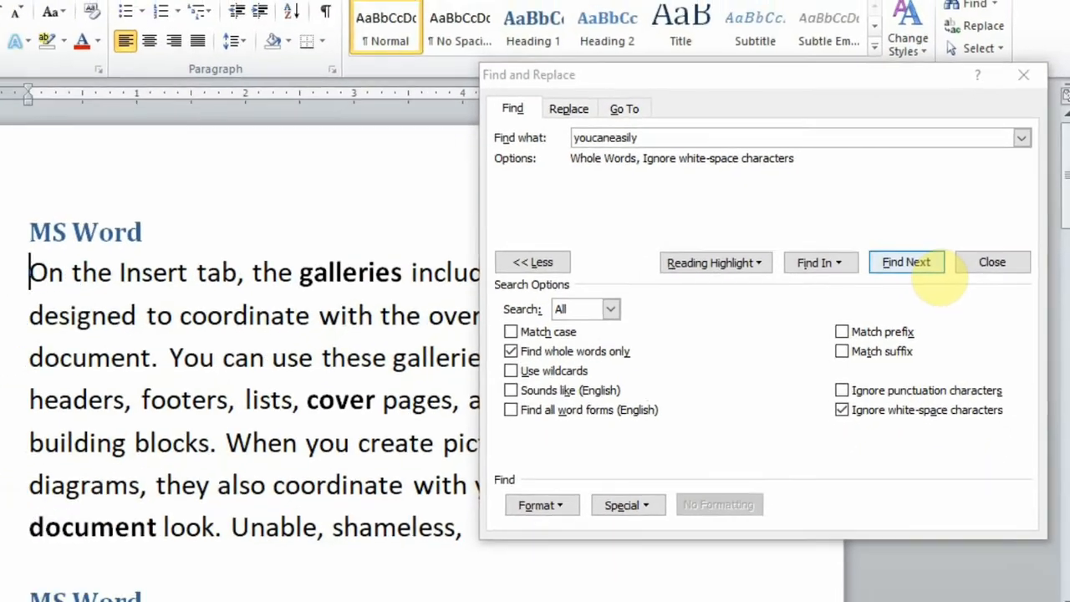
Find the next match for "youcaneasily" and turn off Ignore white-space characters
click(861, 292)
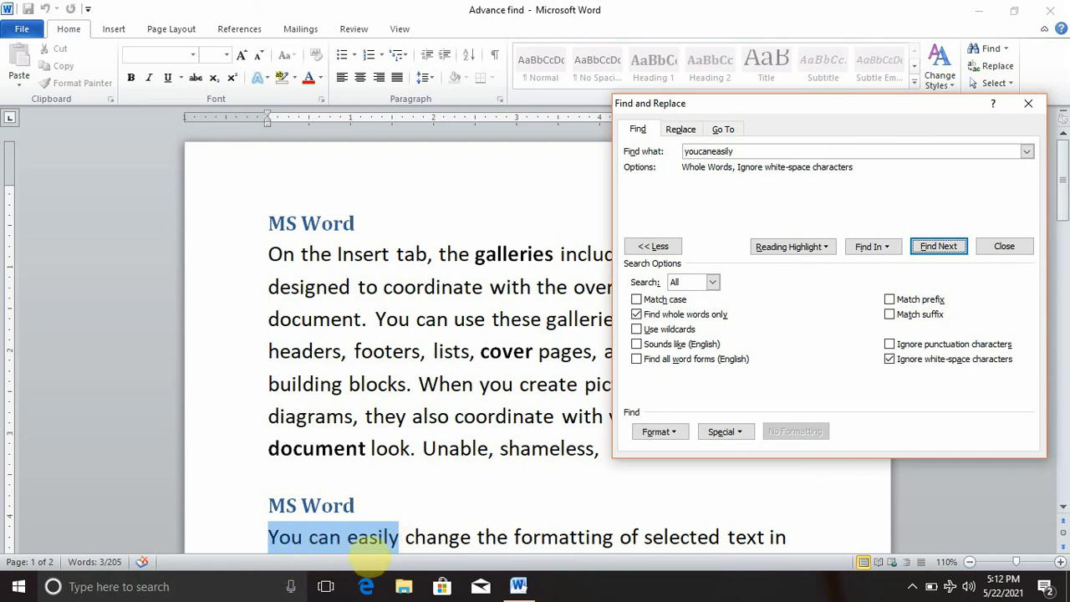
click(418, 439)
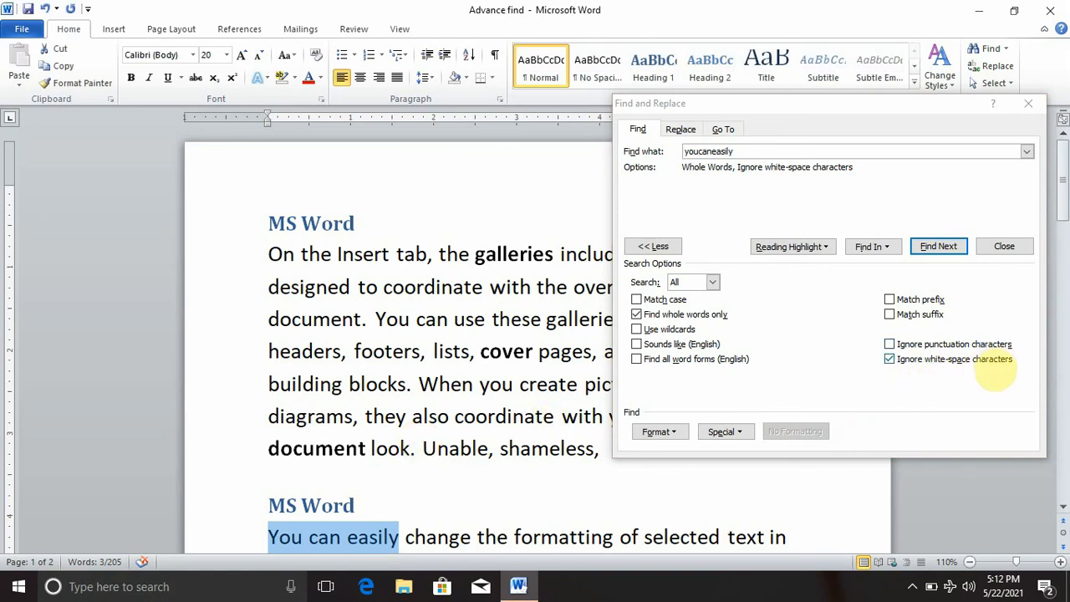
click(891, 360)
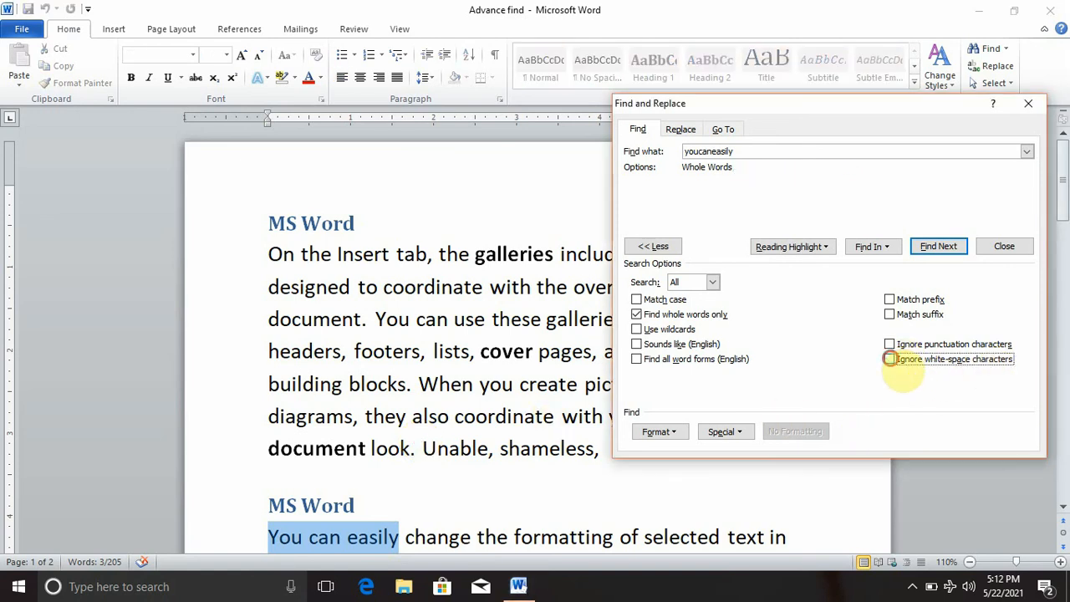
Look over the format types that can be added to the search criteria
click(660, 432)
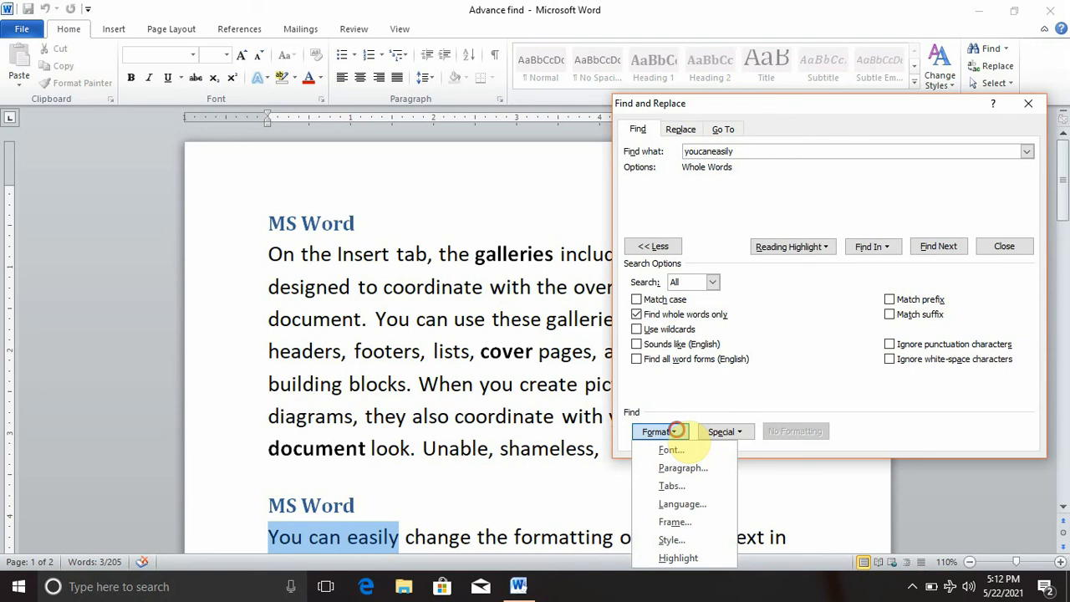
click(679, 431)
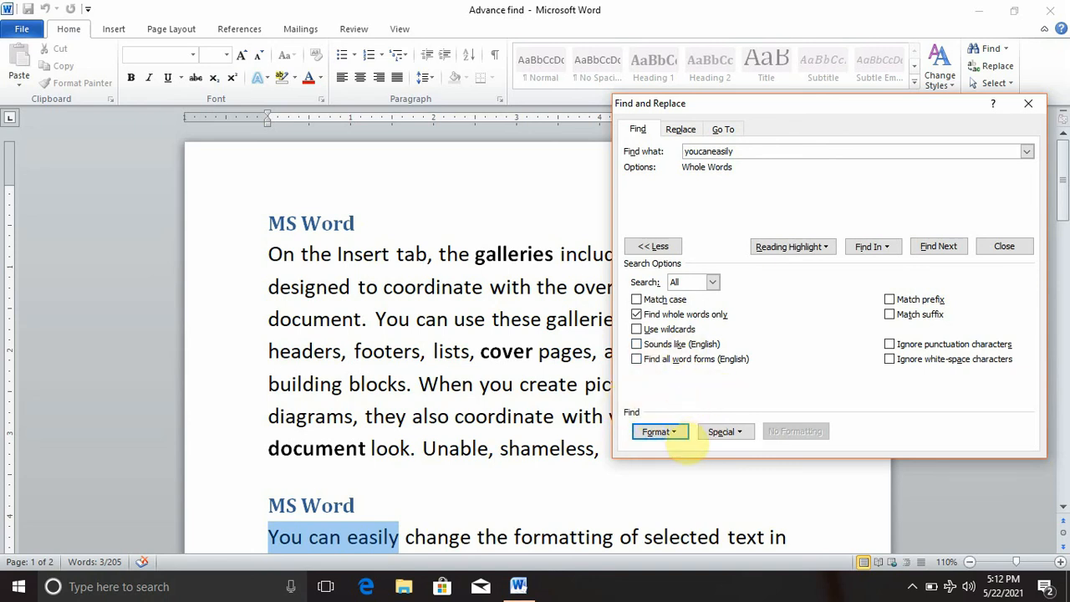
click(672, 431)
click(673, 431)
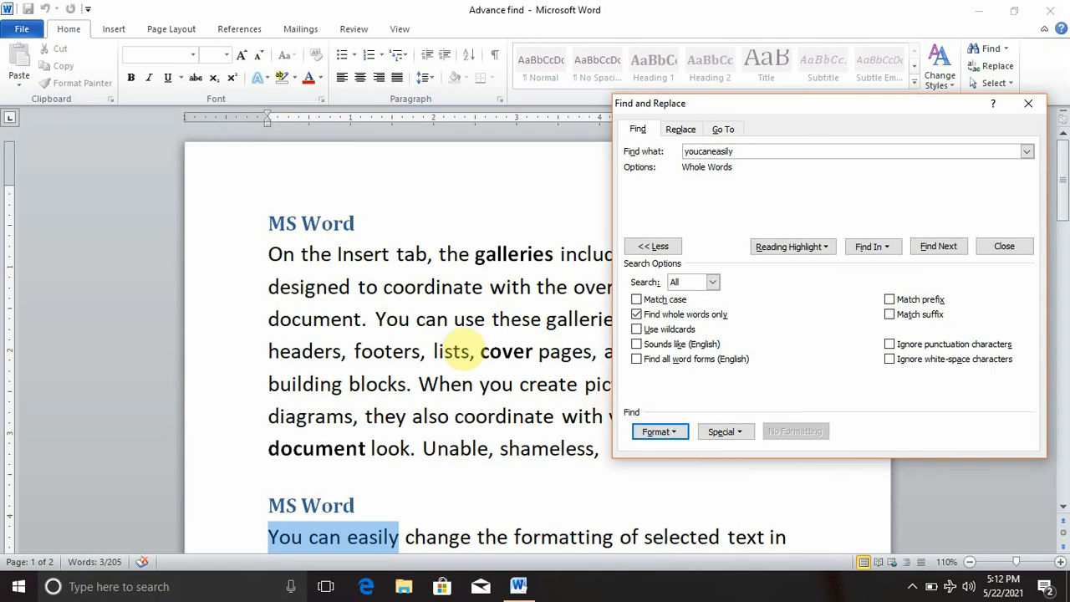
Move the Find and Replace dialog higher and turn off Find whole words only
click(451, 337)
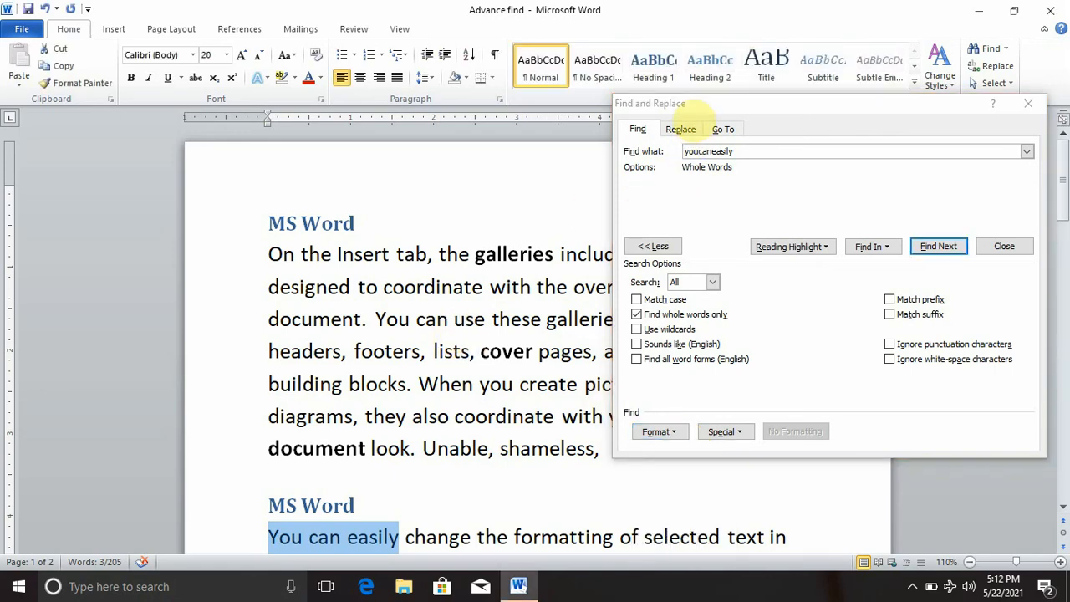
drag(695, 107, 695, 69)
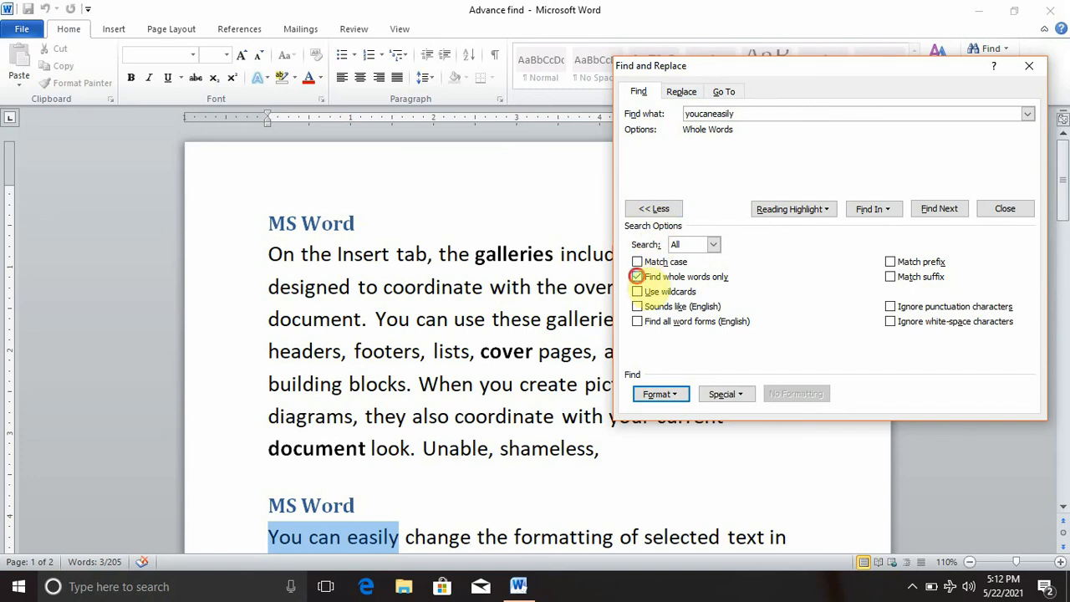
click(637, 277)
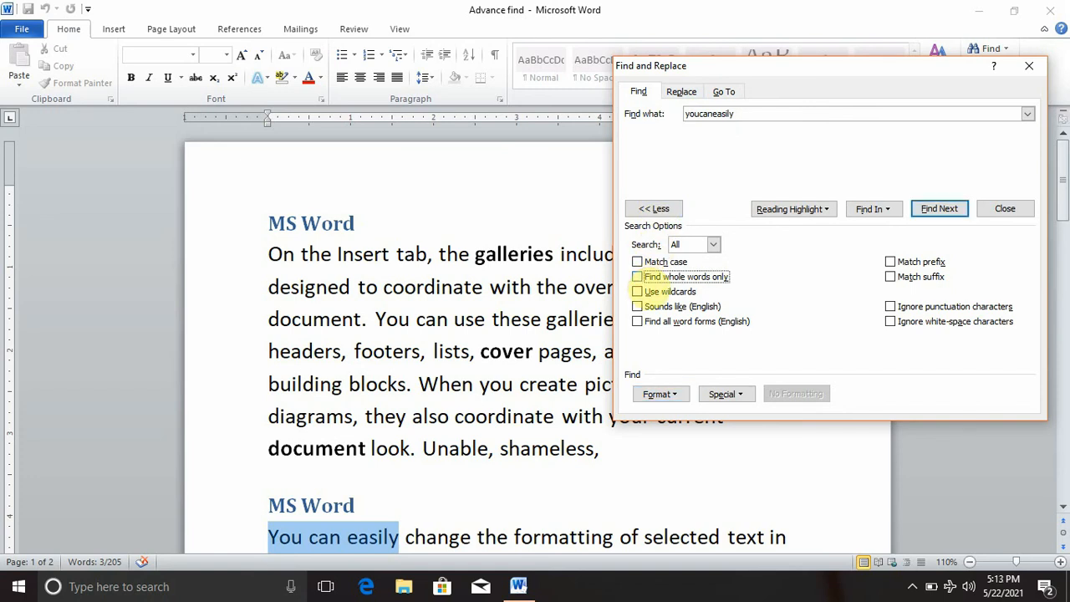